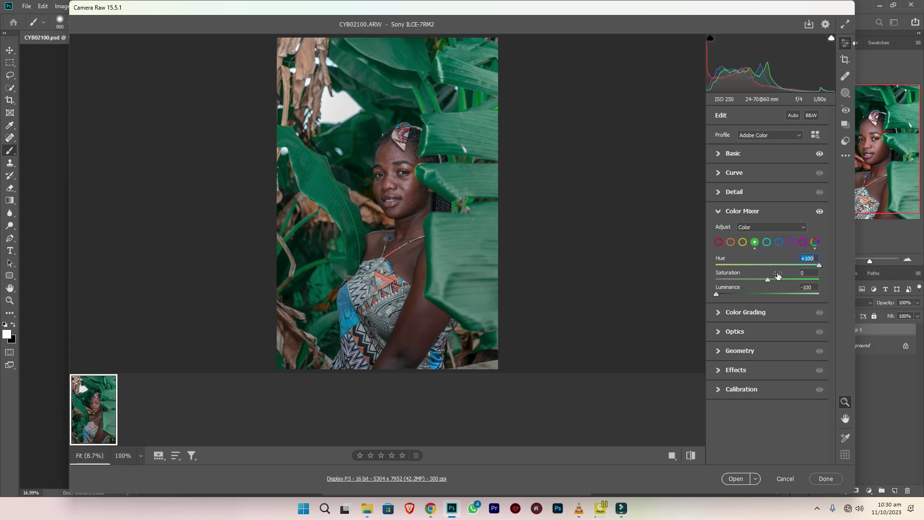
Step: Set the Color Mixer saturation to +100 for aquas and +27 for blues, and open the raw photo for editing
click(767, 244)
drag(768, 278, 834, 276)
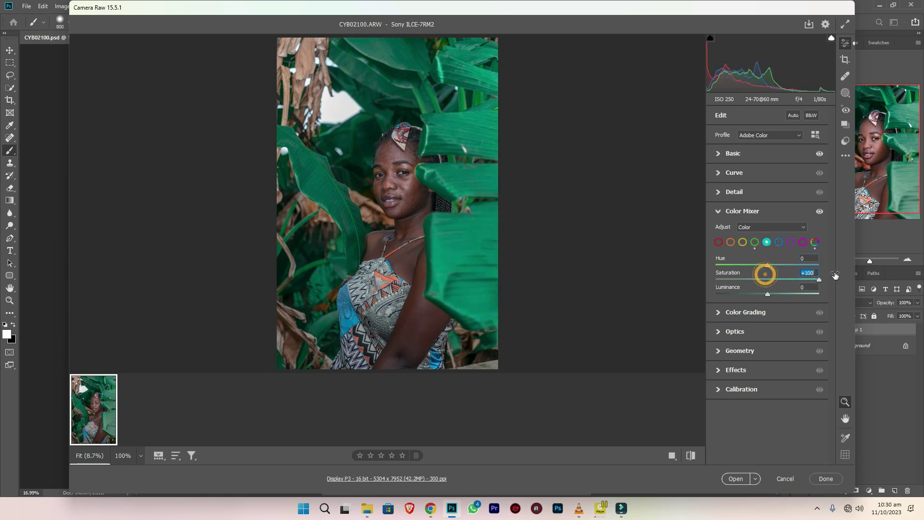
click(779, 242)
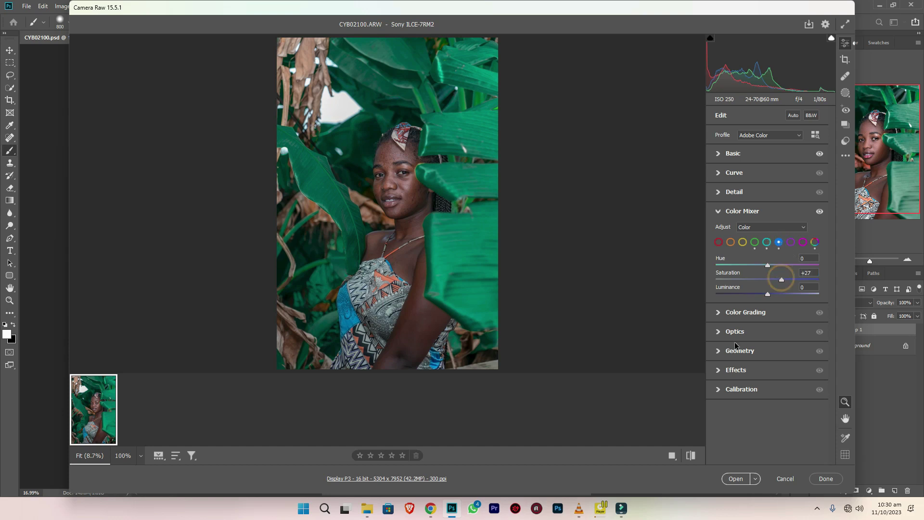
click(736, 478)
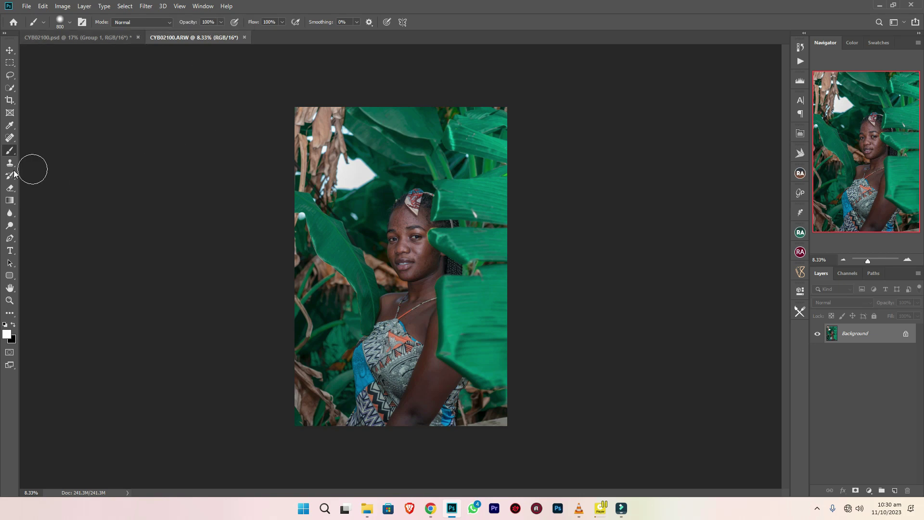
Step: Crop the photo to a tighter 4:5 frame around the woman's face and upper body
click(10, 100)
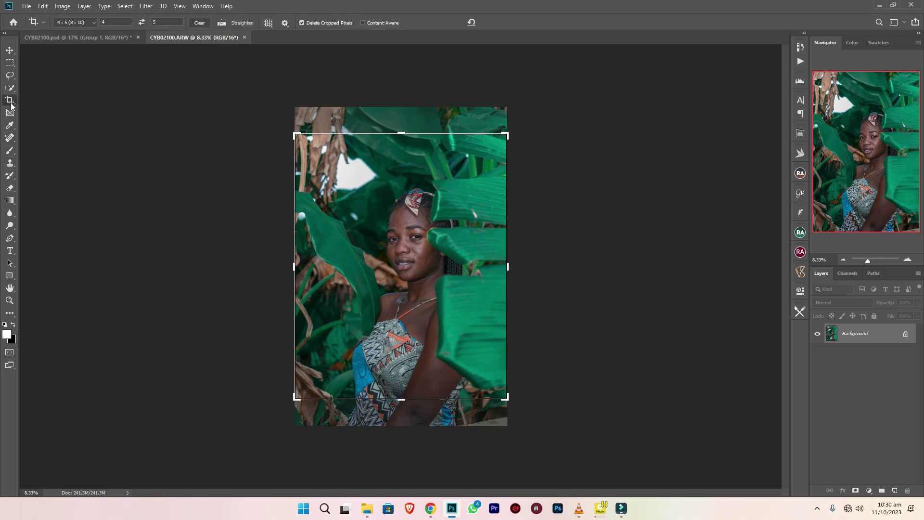
drag(400, 133, 405, 155)
drag(411, 204, 413, 218)
key(Return)
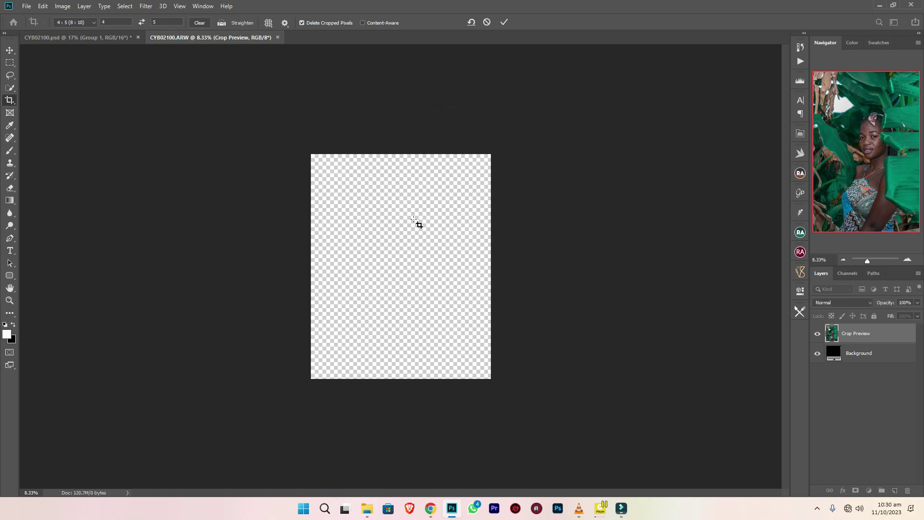
key(ctrl+0)
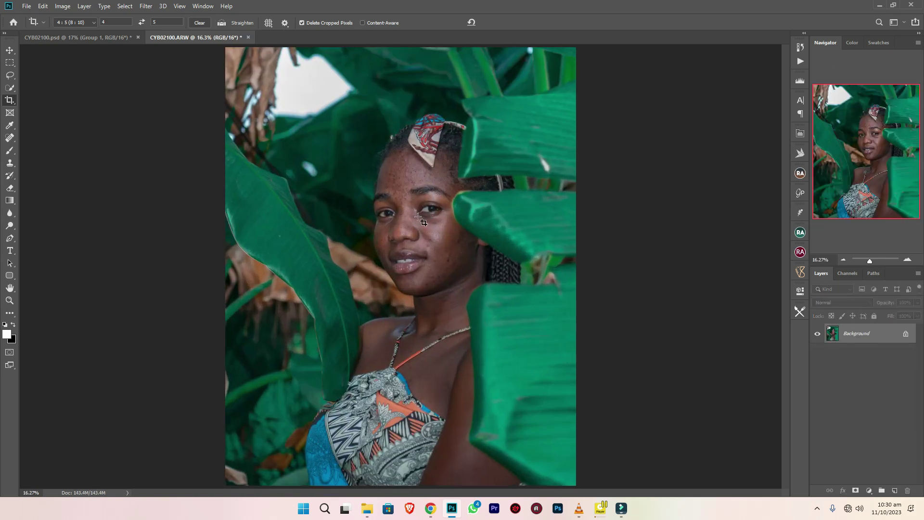
Step: Remove the dark spots on the chest around the orange part of the strap with the Spot Healing Brush
click(7, 137)
click(39, 139)
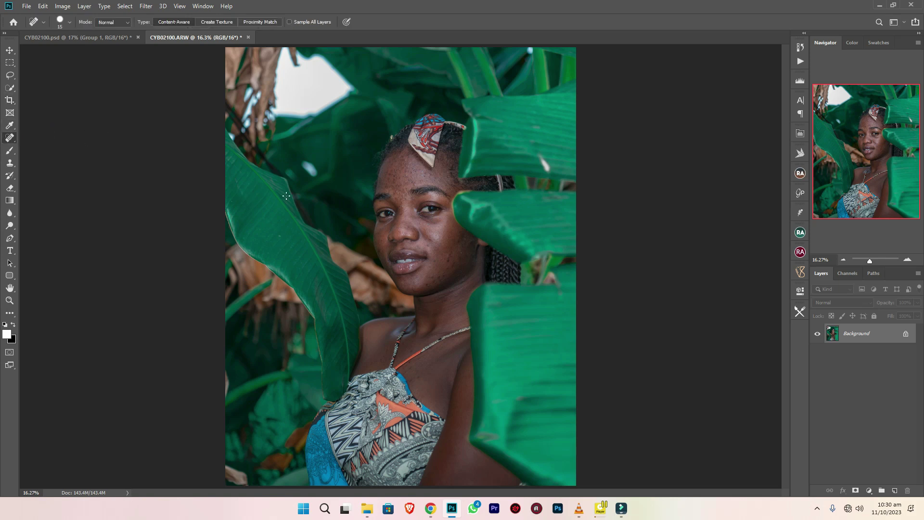
scroll(415, 369, up, 6)
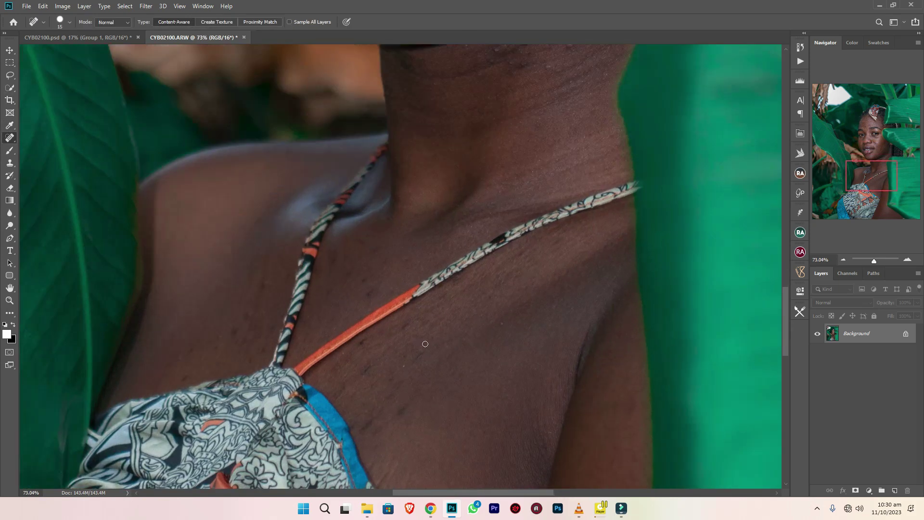
key(bracketright)
click(351, 270)
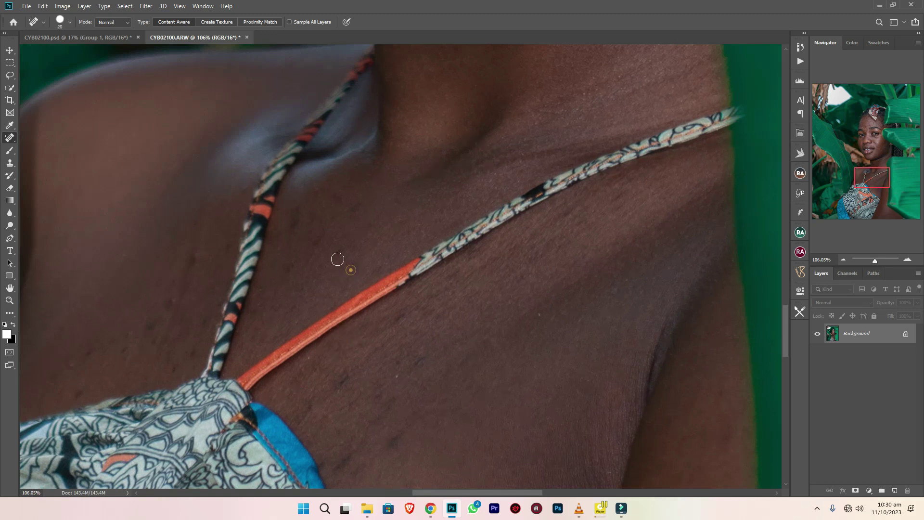
key(bracketright)
key(bracketright)
click(344, 378)
click(392, 378)
click(422, 362)
click(396, 323)
Step: Heal the blemishes on the chest skin beside the dress's blue trim
key([)
key([)
scroll(396, 400, down, 2)
click(332, 427)
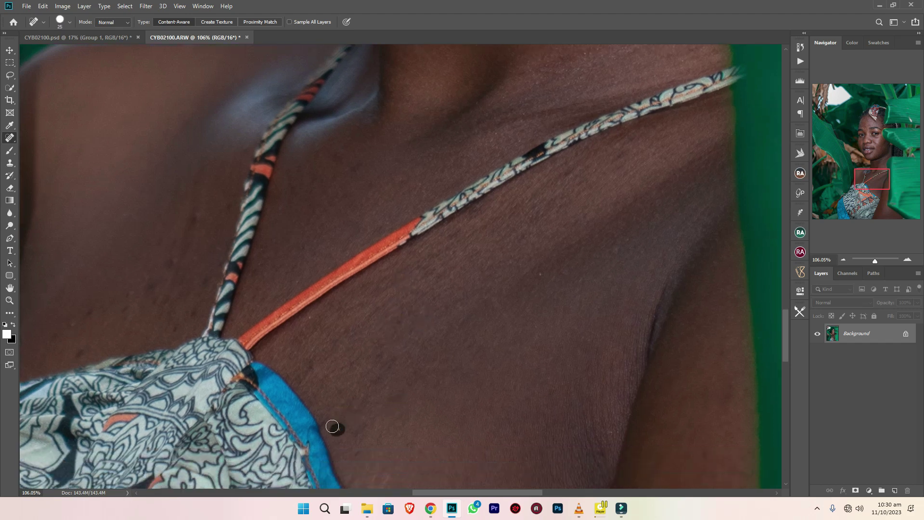
key(bracketright)
click(311, 370)
Step: Heal the marks on the shoulder side of the chest, between the striped strap and the dress's upper edge
drag(296, 394, 431, 442)
drag(326, 274, 333, 235)
key(bracketleft)
drag(227, 359, 217, 371)
click(217, 411)
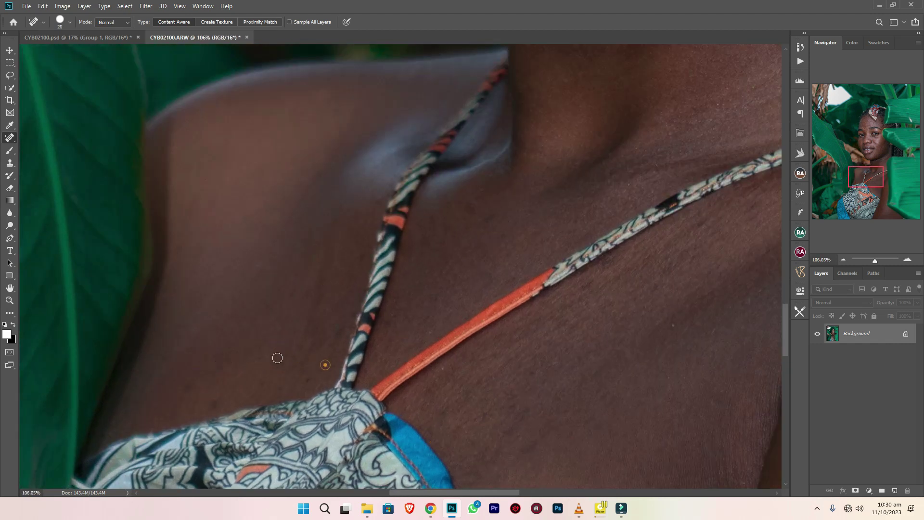
Step: Heal the blemishes on the neck just below the jaw, adjusting the brush size to each mark
scroll(261, 358, down, 4)
drag(510, 284, 330, 305)
drag(395, 96, 421, 322)
scroll(419, 289, up, 7)
drag(388, 361, 405, 270)
key(bracketleft)
drag(357, 338, 332, 341)
key(bracketright)
click(403, 319)
drag(443, 371, 453, 368)
click(458, 332)
drag(440, 295, 459, 284)
drag(491, 324, 499, 338)
Step: Heal the dark spots along the lower edge of the chin
scroll(500, 339, down, 1)
drag(395, 275, 506, 352)
scroll(387, 317, up, 2)
click(383, 321)
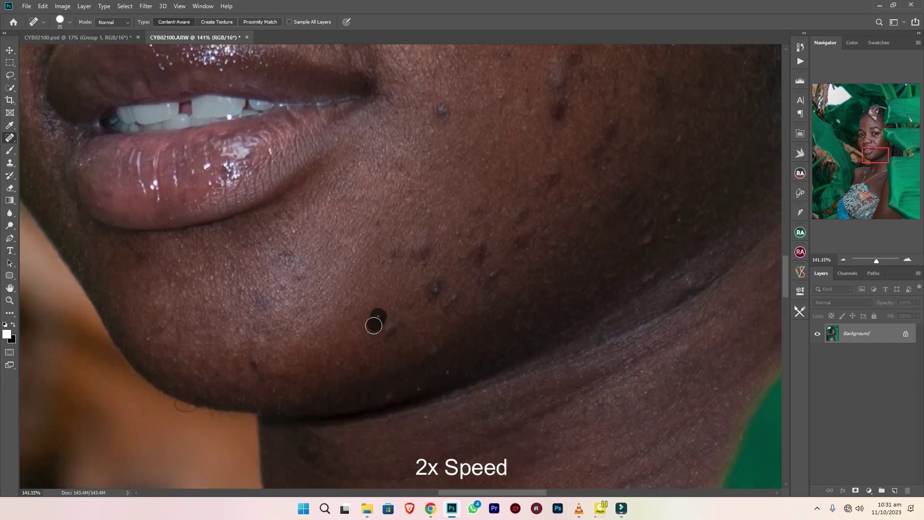
key(bracketleft)
click(260, 378)
key(bracketright)
key(bracketright)
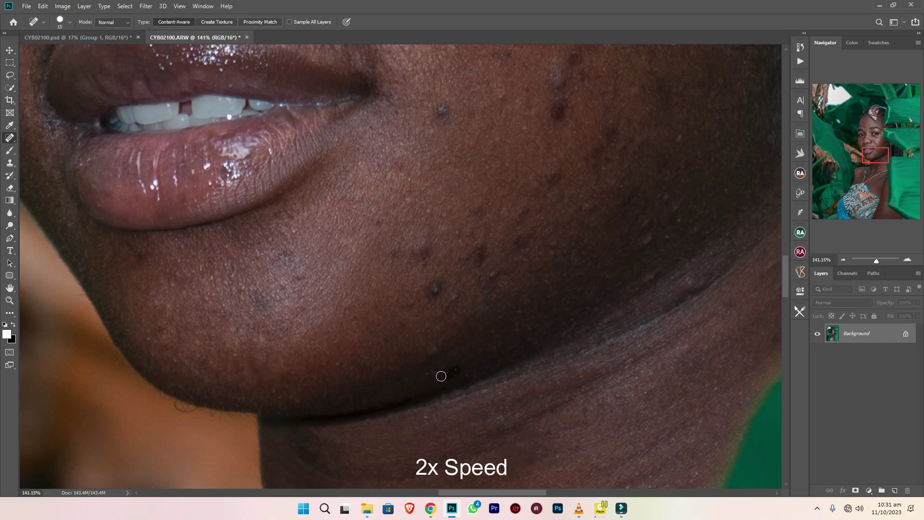
Step: Heal the cluster of dark spots on the jaw beside and below the lower lip
scroll(440, 374, up, 2)
click(440, 344)
click(426, 308)
click(464, 350)
drag(480, 319, 487, 303)
click(485, 269)
click(531, 293)
drag(538, 246, 502, 298)
click(413, 225)
click(529, 211)
Step: Remove the dark acne marks on the lower cheek beside the corner of the mouth
scroll(530, 212, up, 2)
click(506, 241)
click(530, 223)
click(541, 233)
click(540, 202)
click(457, 221)
drag(453, 227, 467, 175)
drag(556, 319, 490, 312)
Step: Heal the small marks along the shaded jawline below the ear
key([)
key([)
key([)
click(577, 325)
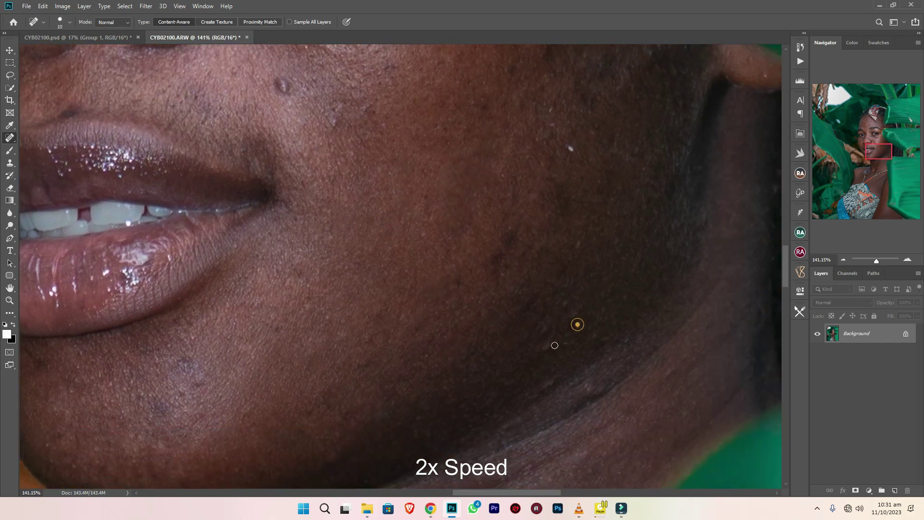
key(])
key(])
click(557, 377)
Step: Heal the spots on the narrow far cheek, beside the nose and mouth on the face's outer edge
mouse_move(610, 389)
mouse_down()
mouse_move(487, 355)
mouse_move(215, 252)
mouse_up()
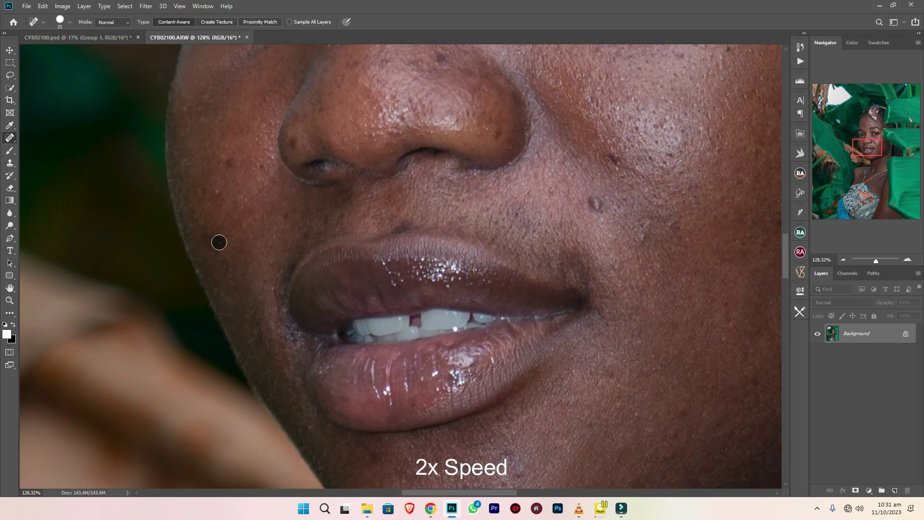
scroll(219, 242, up, 3)
key(bracketleft)
key(bracketleft)
click(219, 314)
click(286, 337)
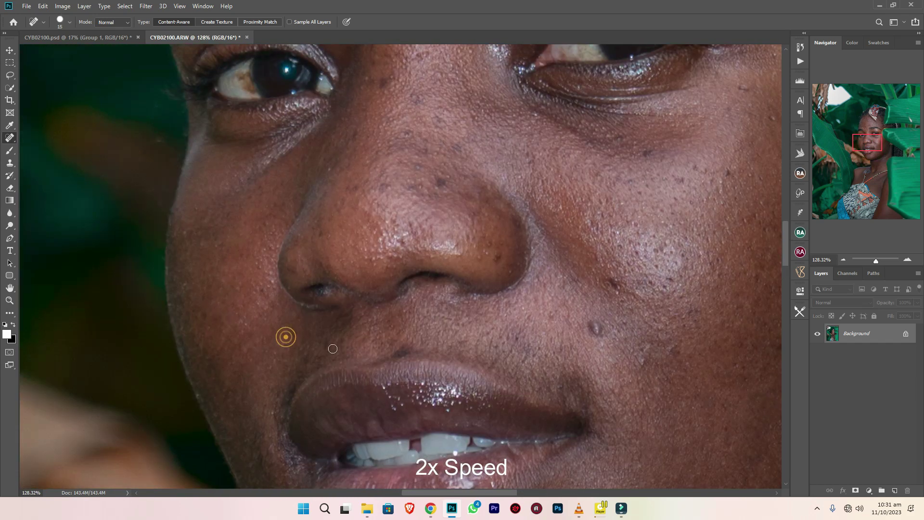
Step: Remove the raised mole between the nostril and the corner of the mouth
key(bracketright)
scroll(424, 340, right, 2)
click(528, 315)
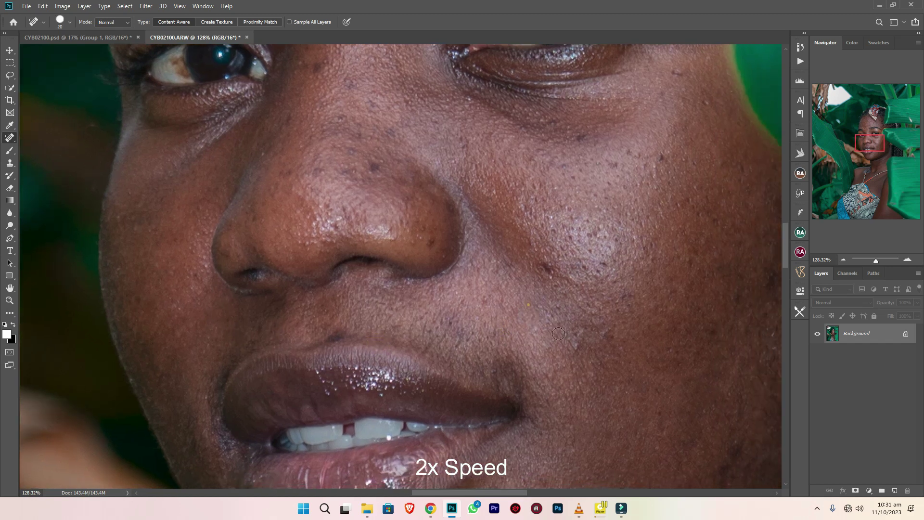
drag(605, 333, 425, 314)
Step: Heal the dark spots on the near cheek below and beside the outer corner of the eye
key(bracketleft)
key(bracketleft)
scroll(360, 247, up, 1)
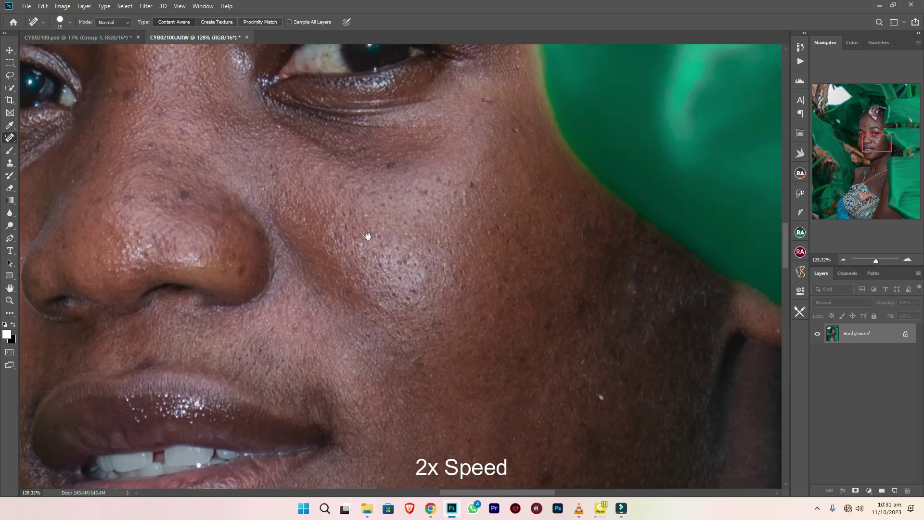
click(394, 174)
key(bracketright)
key(bracketright)
click(448, 191)
click(483, 111)
drag(518, 224, 495, 138)
drag(391, 277, 389, 282)
click(408, 246)
Step: Heal the white speck and dark marks on the shaded side of the cheek toward the ear
drag(527, 289, 475, 253)
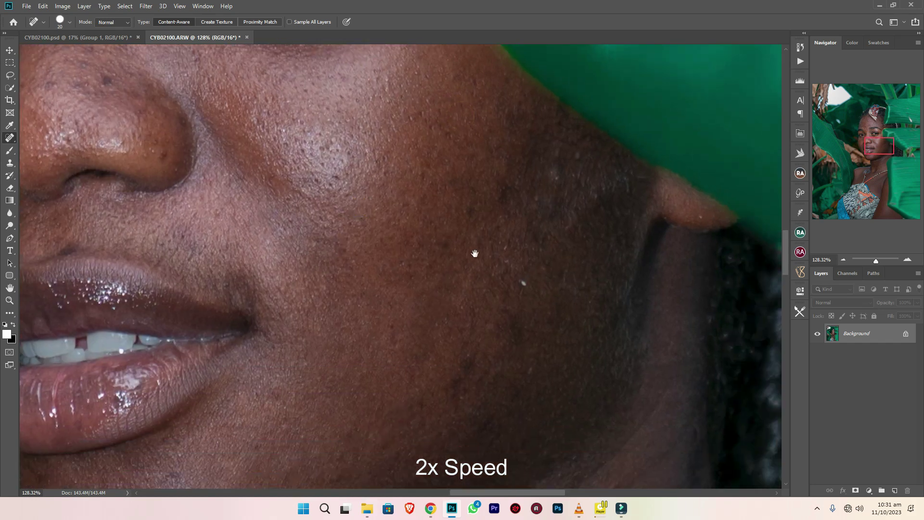
scroll(446, 335, up, 1)
click(483, 383)
drag(457, 409, 483, 402)
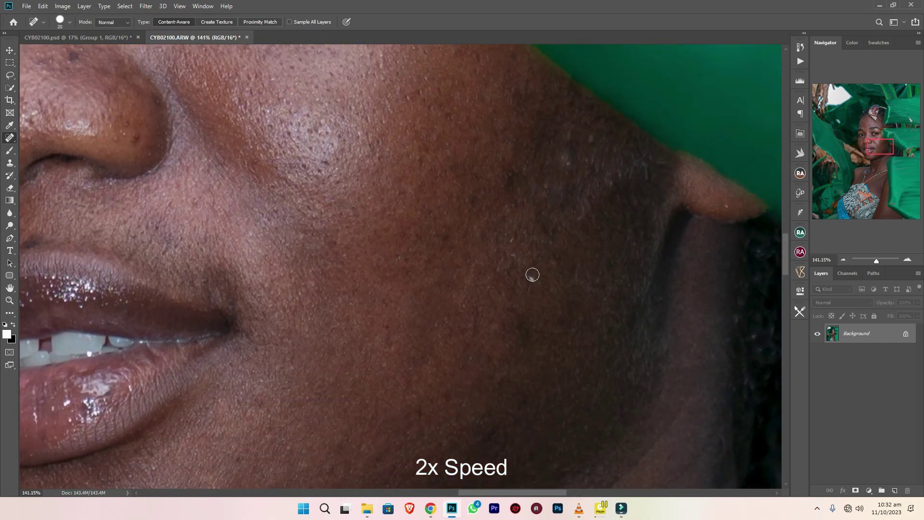
scroll(532, 275, up, 1)
click(534, 272)
click(428, 306)
click(545, 231)
click(549, 211)
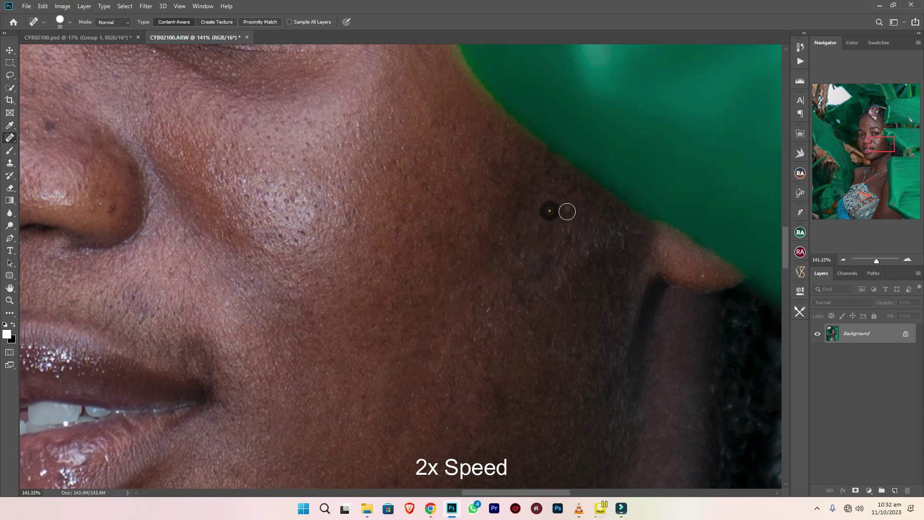
drag(400, 147, 473, 254)
Step: Heal the dark spots on the tip and side of the nose
drag(103, 231, 505, 227)
scroll(597, 293, up, 3)
key(bracketleft)
key(bracketleft)
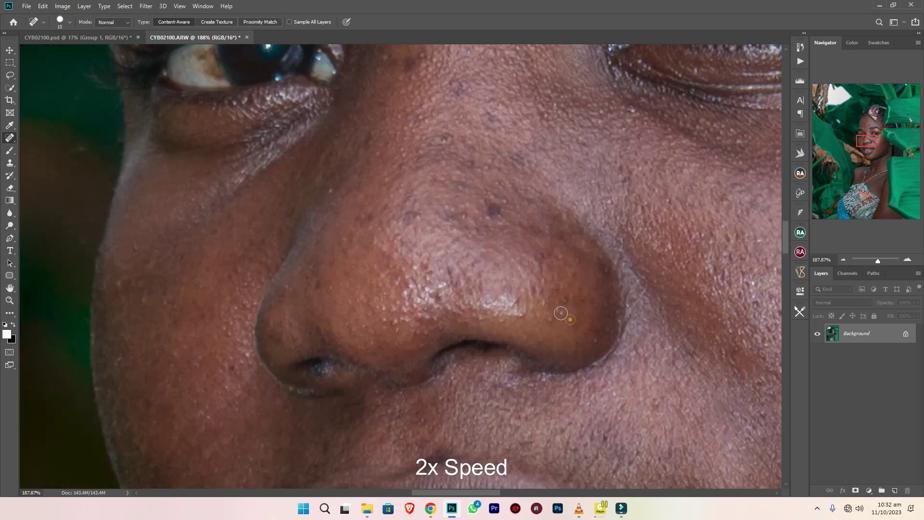
scroll(440, 293, up, 1)
key(bracketright)
click(406, 246)
Step: Heal the dark spots along the bridge of the nose up toward the inner corners of the eyes
scroll(453, 251, up, 4)
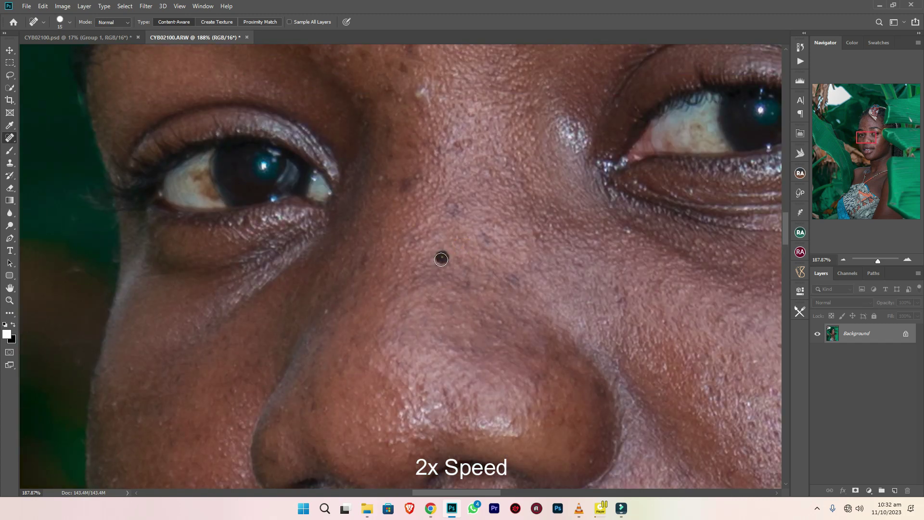
key(bracketright)
key(bracketright)
click(417, 197)
key(bracketleft)
key(bracketleft)
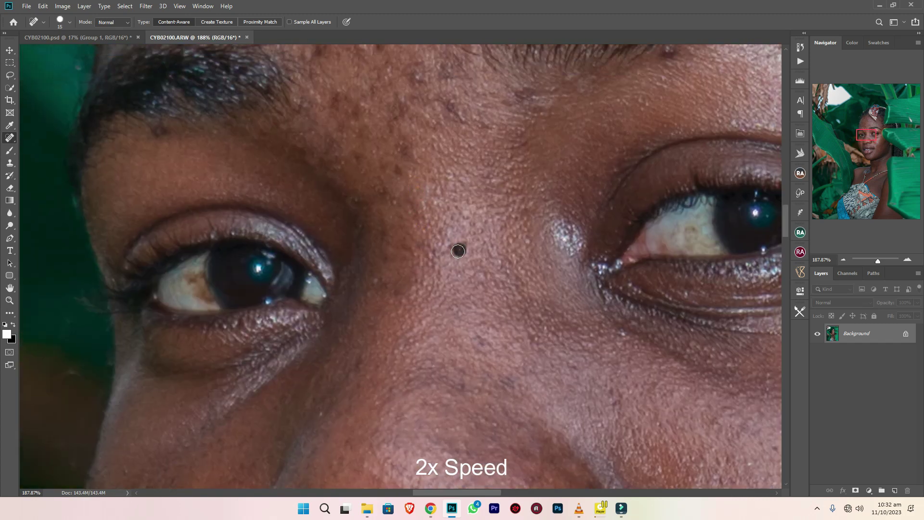
scroll(417, 266, down, 2)
drag(481, 305, 376, 265)
click(438, 280)
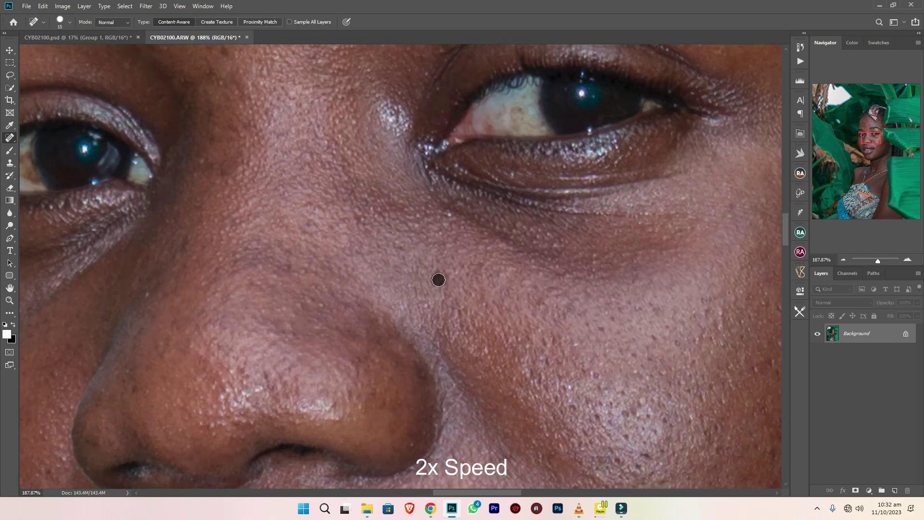
Step: Heal the spots around the brow area and the lowest part of the forehead
drag(463, 283, 369, 284)
scroll(328, 284, down, 3)
scroll(495, 279, up, 3)
key(bracketleft)
drag(332, 137, 536, 345)
drag(312, 236, 474, 352)
scroll(330, 256, up, 2)
key(bracketright)
click(316, 258)
click(357, 225)
click(409, 250)
drag(464, 311, 426, 284)
click(389, 256)
click(444, 257)
click(449, 292)
click(395, 308)
click(396, 352)
Step: Heal the dark spots across the lower forehead above the eyebrows
scroll(606, 293, down, 1)
click(634, 277)
mouse_move(607, 293)
mouse_down()
mouse_move(529, 327)
mouse_move(626, 344)
mouse_up()
click(393, 273)
click(315, 291)
scroll(321, 293, up, 3)
click(282, 347)
click(258, 289)
click(305, 260)
click(260, 215)
key(bracketright)
click(335, 299)
click(353, 341)
click(385, 348)
click(368, 313)
Step: Heal the dark spots on the shaded side of the forehead up toward the hairline
key(bracketleft)
scroll(357, 249, up, 3)
click(354, 263)
click(299, 254)
click(254, 216)
drag(391, 197, 350, 263)
click(322, 245)
key(bracketleft)
click(357, 250)
click(340, 277)
click(308, 264)
click(308, 221)
click(277, 169)
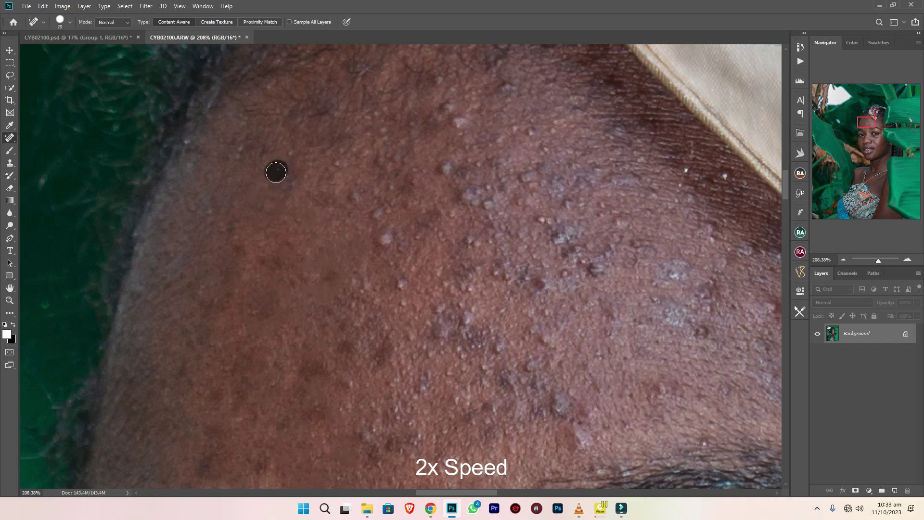
Step: Remove the raised bumps on the upper forehead just below the hairline on the shaded side
click(243, 145)
drag(213, 209, 214, 221)
click(386, 238)
key(bracketright)
click(355, 199)
drag(394, 191, 380, 235)
click(448, 163)
click(427, 132)
click(426, 163)
click(386, 162)
mouse_move(372, 203)
mouse_down()
mouse_move(383, 208)
mouse_move(397, 186)
mouse_up()
click(431, 210)
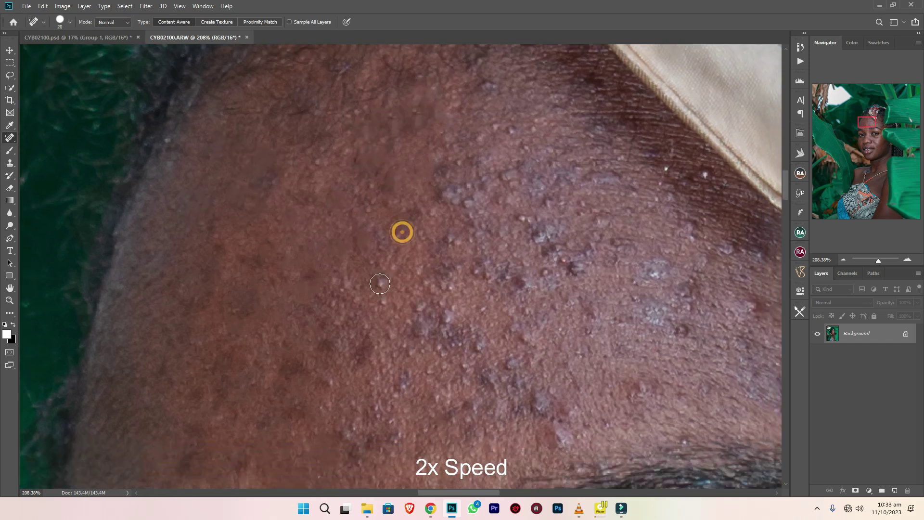
Step: Heal the small bumps and dark spots on the middle of the forehead's shaded half
drag(380, 301, 385, 320)
drag(395, 320, 393, 274)
key(bracketleft)
click(343, 388)
click(348, 378)
click(402, 328)
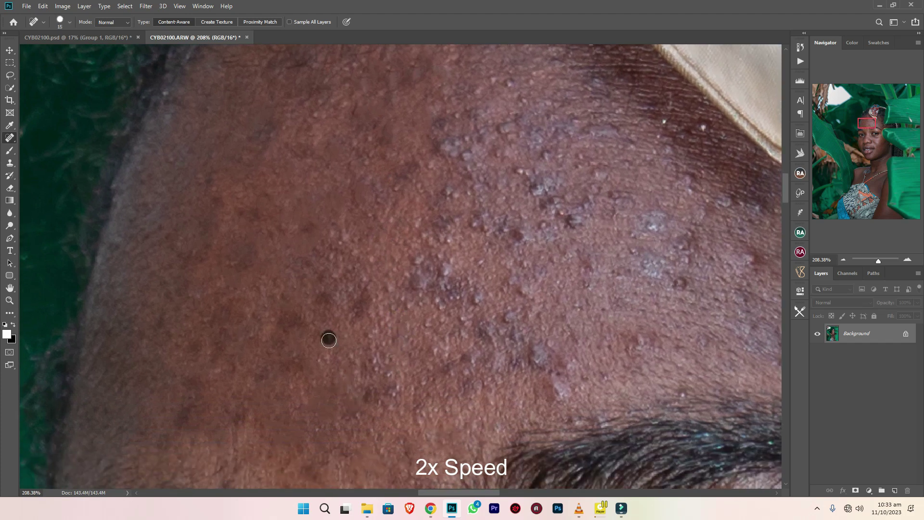
Step: Heal the cluster of dark bumps above the inner end of the near eyebrow
scroll(331, 335, down, 1)
scroll(331, 335, right, 1)
key(bracketright)
click(471, 326)
key(bracketleft)
click(432, 288)
mouse_move(404, 275)
mouse_down()
mouse_move(385, 260)
mouse_move(373, 277)
mouse_up()
click(392, 309)
drag(374, 317, 365, 320)
key(bracketright)
drag(522, 381, 503, 356)
drag(532, 404, 544, 408)
drag(676, 345, 576, 392)
click(317, 184)
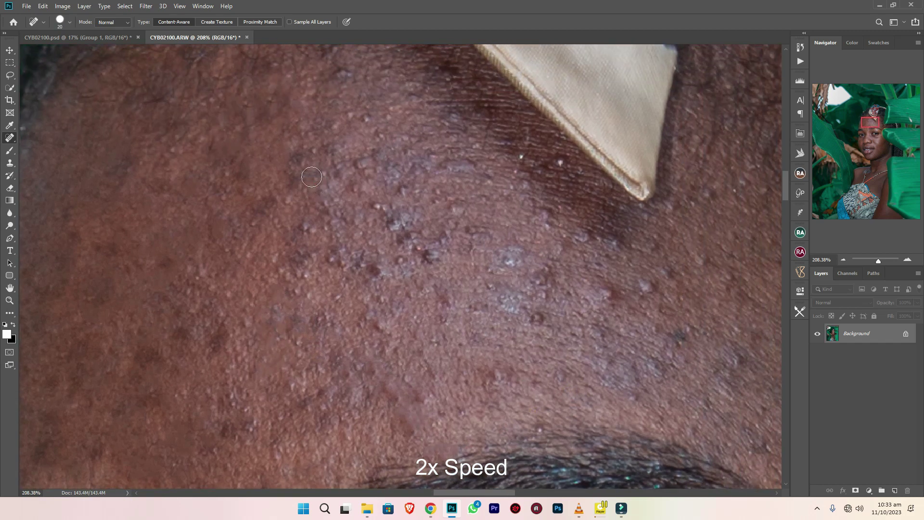
Step: Heal the blemishes on the upper forehead between the hairline and the headscarf
scroll(371, 212, up, 2)
scroll(372, 212, down, 2)
key(bracketleft)
click(389, 228)
click(288, 167)
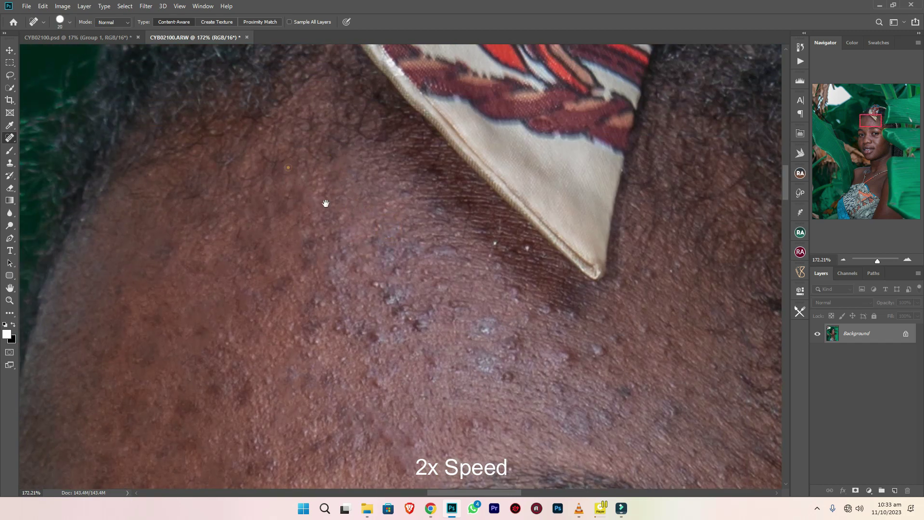
scroll(294, 173, down, 1)
click(390, 268)
click(336, 287)
click(306, 289)
key(bracketleft)
click(312, 261)
click(291, 237)
Step: Heal the dense cluster of dark bumps at the centre of the forehead
mouse_move(304, 209)
mouse_down()
mouse_move(296, 226)
mouse_move(326, 235)
mouse_move(345, 224)
mouse_move(328, 255)
mouse_move(355, 235)
mouse_move(373, 260)
mouse_up()
click(348, 226)
click(318, 217)
key(bracketright)
click(365, 250)
click(347, 233)
key(bracketleft)
click(349, 227)
click(370, 247)
click(415, 288)
key(bracketright)
click(355, 324)
Step: Heal the remaining bumps on the central forehead beside the headscarf's edge
scroll(402, 434, right, 3)
key(bracketleft)
click(412, 338)
click(424, 256)
click(343, 174)
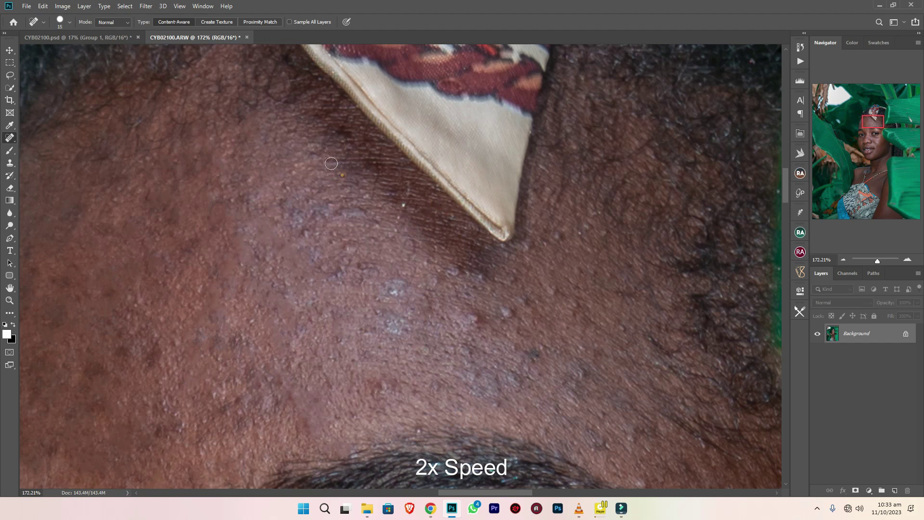
click(324, 233)
click(337, 266)
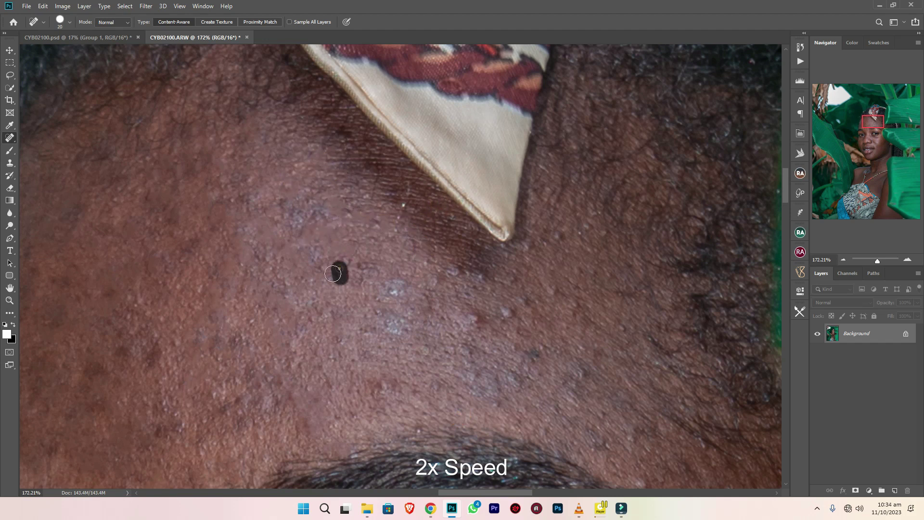
Step: Heal the upper white shiny patch and the bumps on the forehead below the headscarf's tip
click(398, 291)
click(458, 264)
click(499, 309)
click(554, 292)
click(531, 244)
click(554, 417)
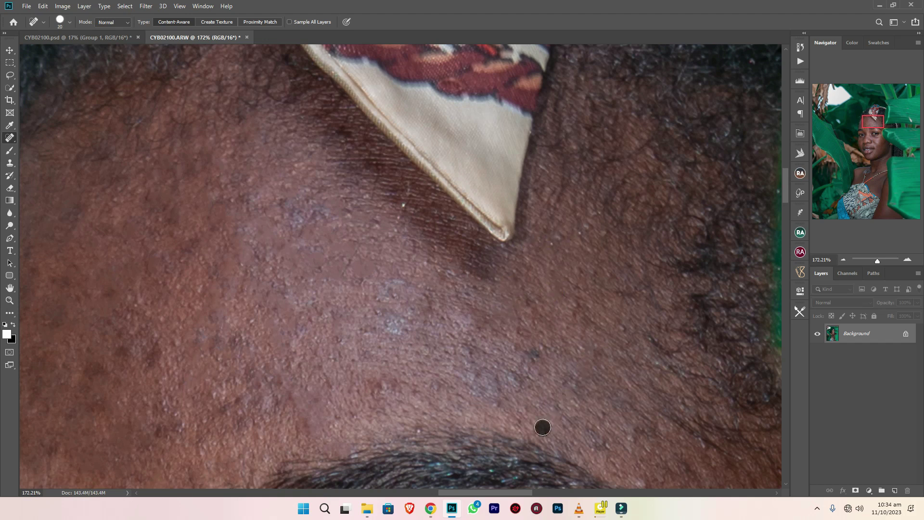
Step: Heal the dark spots just above the near eyebrow and out toward the temple
click(418, 434)
click(383, 386)
click(435, 387)
drag(489, 452, 465, 376)
key([)
key(])
drag(623, 408, 625, 418)
click(636, 440)
drag(579, 368, 552, 355)
Step: Fit the whole photo in view and set up the Mixer Brush with the Soft Round tip at 0% hardness
scroll(572, 341, down, 4)
scroll(572, 341, down, 3)
scroll(578, 373, up, 3)
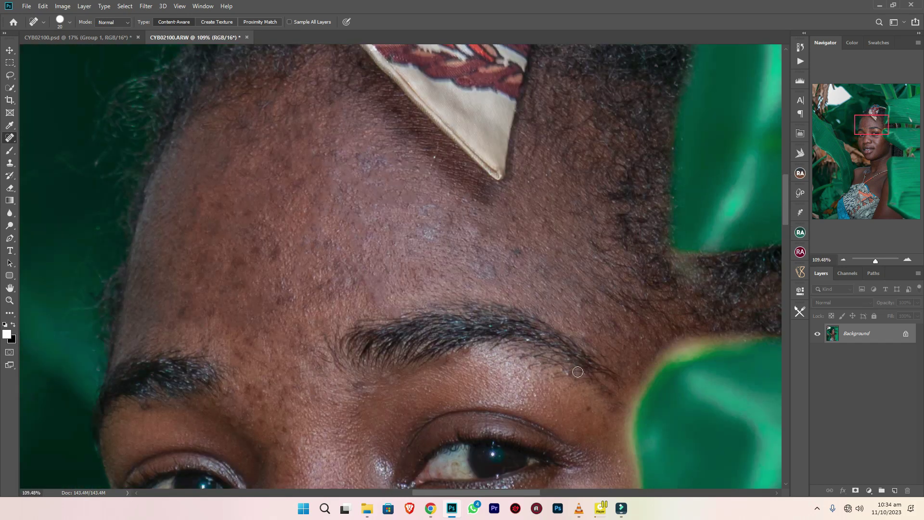
key(ctrl+0)
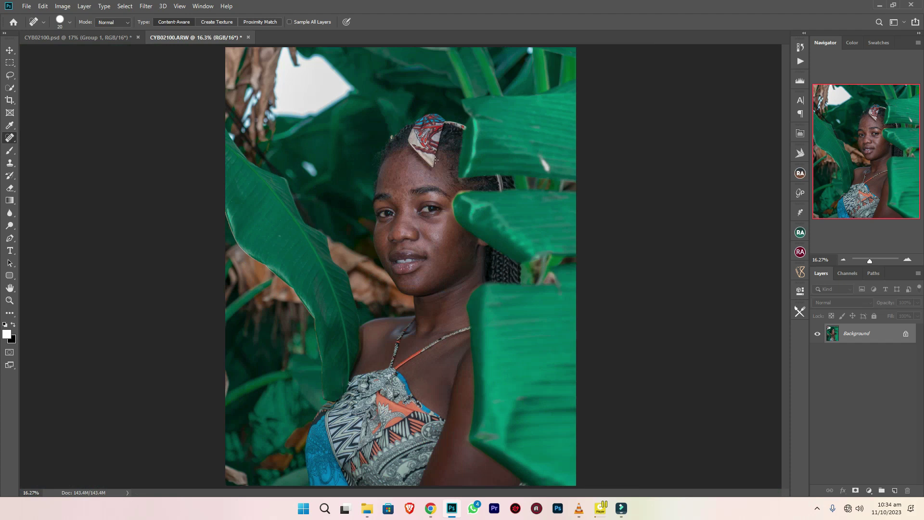
right_click(10, 151)
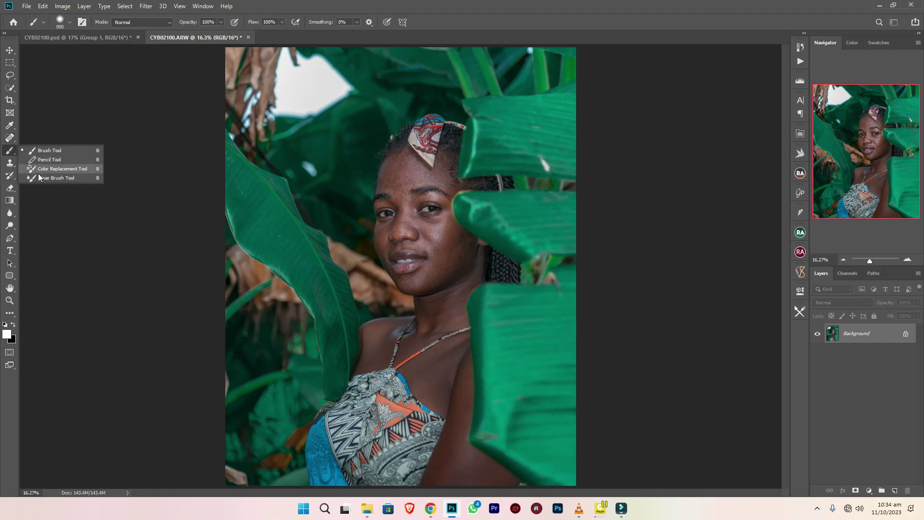
click(41, 179)
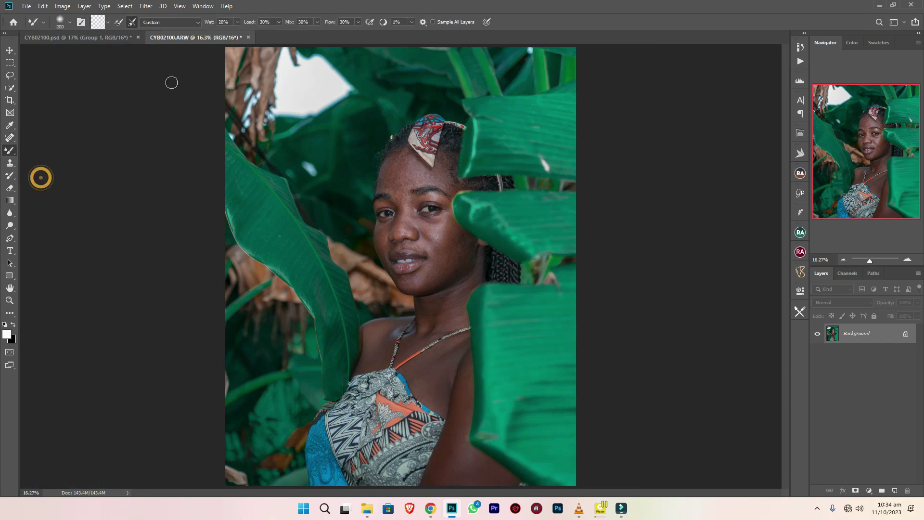
click(265, 21)
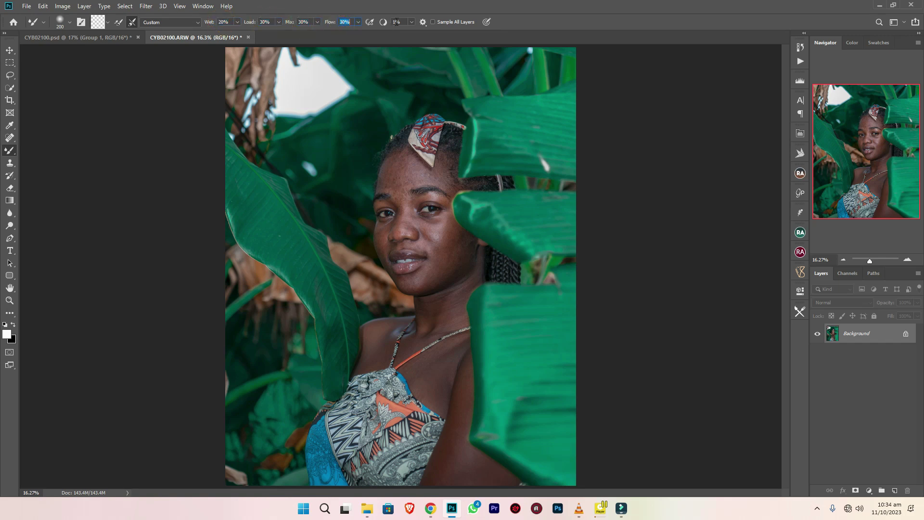
right_click(409, 191)
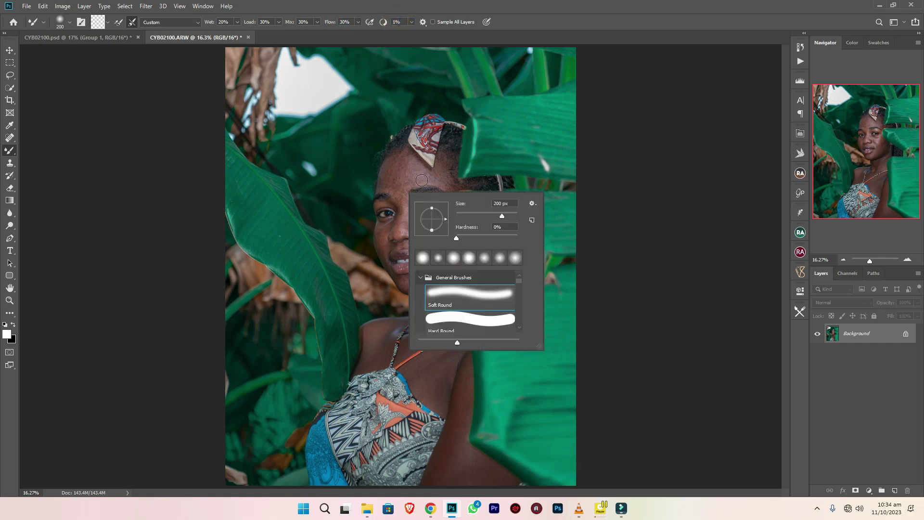
click(460, 238)
double_click(453, 299)
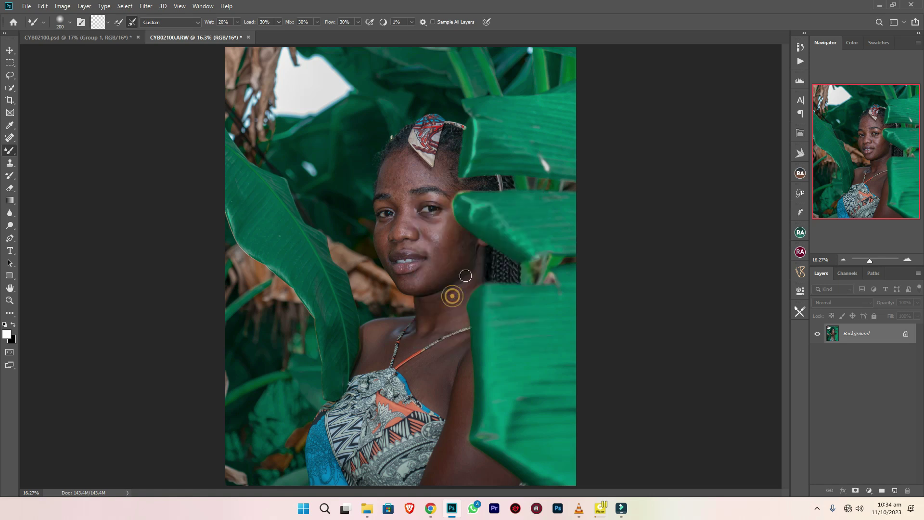
Step: Run the Beauty Retouch frequency separation via Gaussian Blur with a 6.4-pixel radius
click(800, 234)
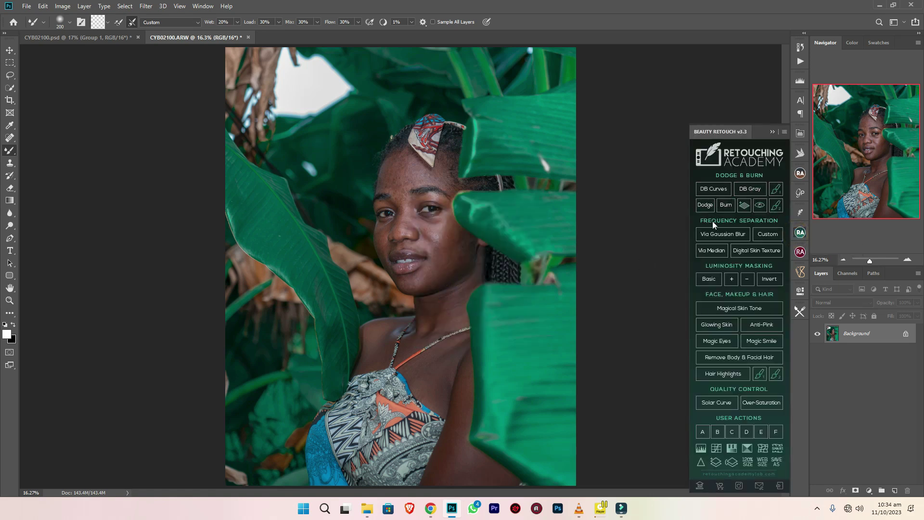
click(723, 236)
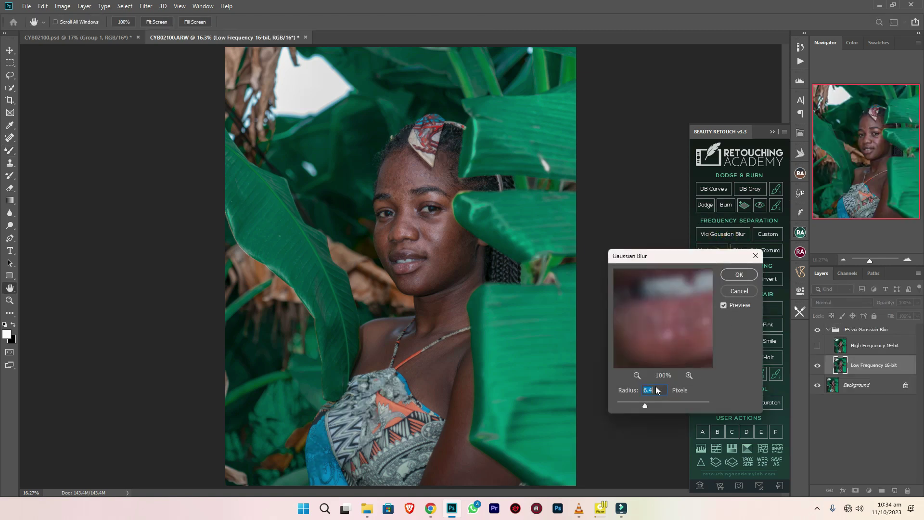
click(649, 391)
key(Return)
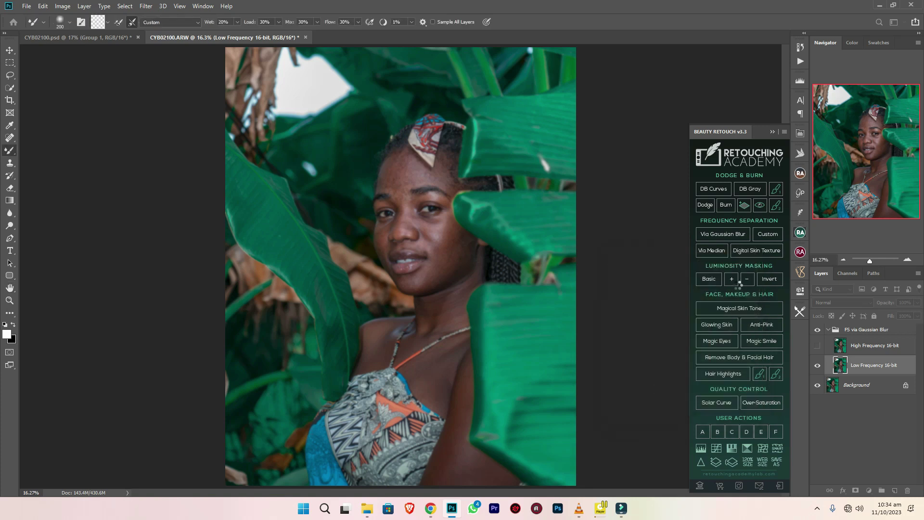
click(773, 132)
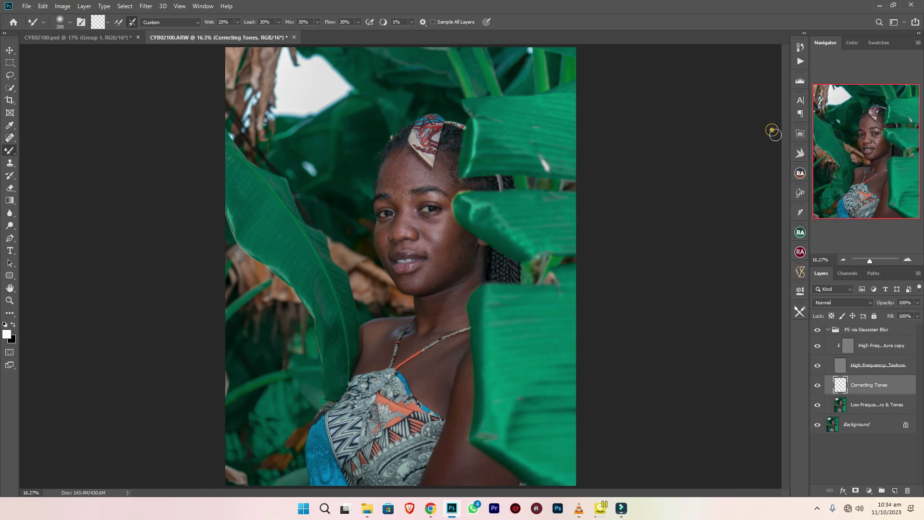
Step: Select the low-frequency colors and tones layer and hide the high-frequency texture layer
click(870, 407)
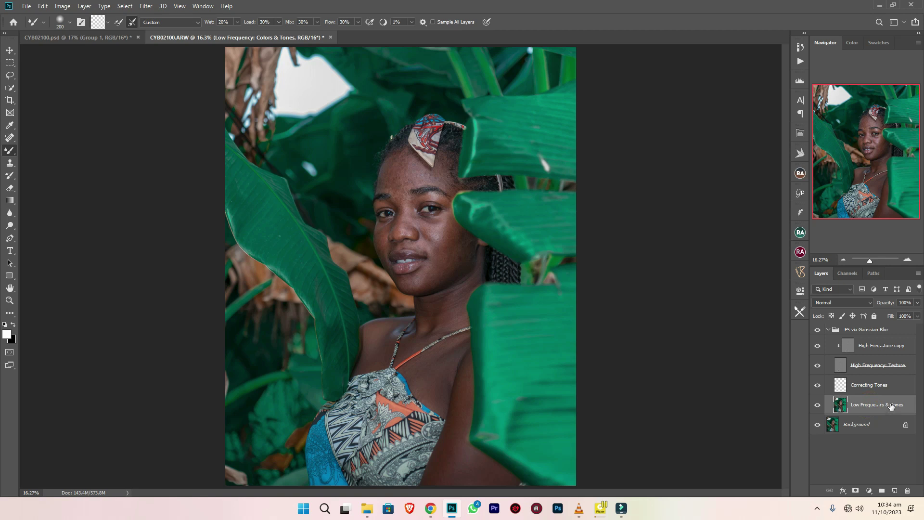
click(817, 366)
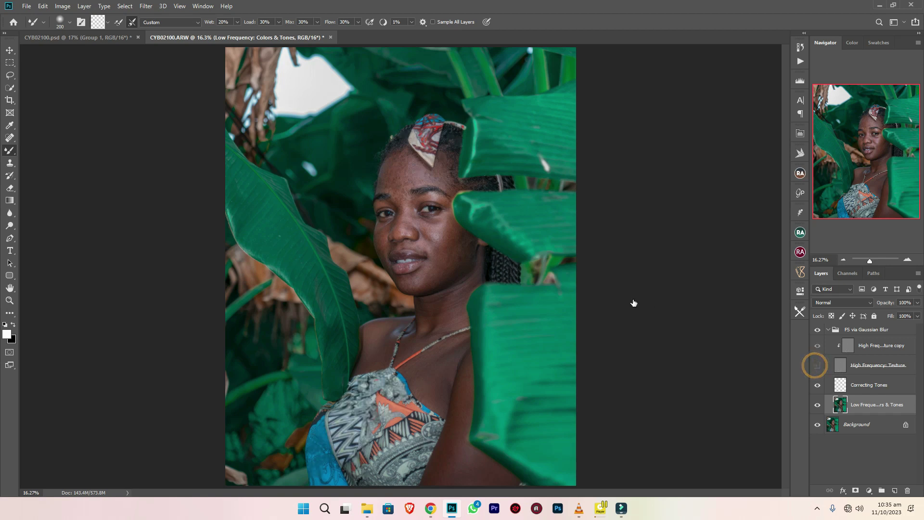
scroll(369, 153, up, 10)
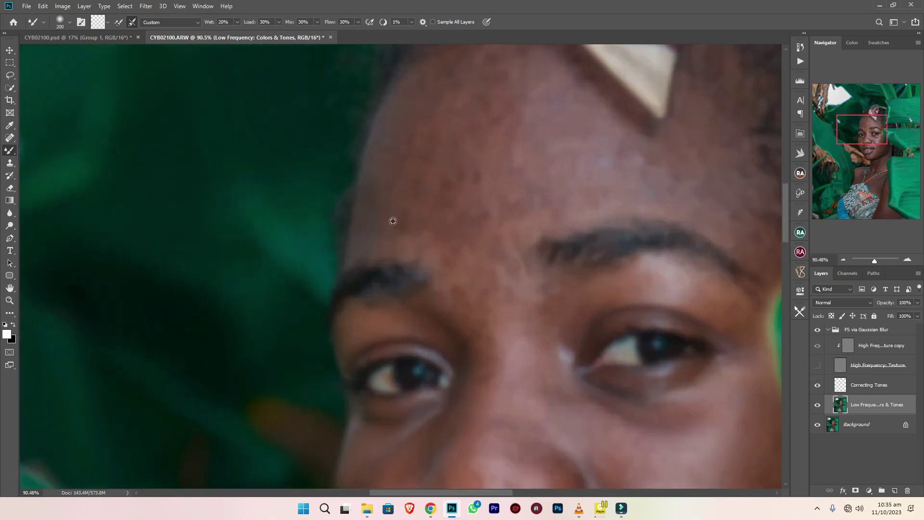
Step: Blend the skin tones at the far temple, just above the far eyebrow, with a smaller Mixer Brush of about 100 px
key(bracketleft)
key(bracketleft)
key(bracketleft)
key(bracketleft)
key(bracketleft)
key(bracketleft)
key(bracketleft)
drag(299, 282, 278, 289)
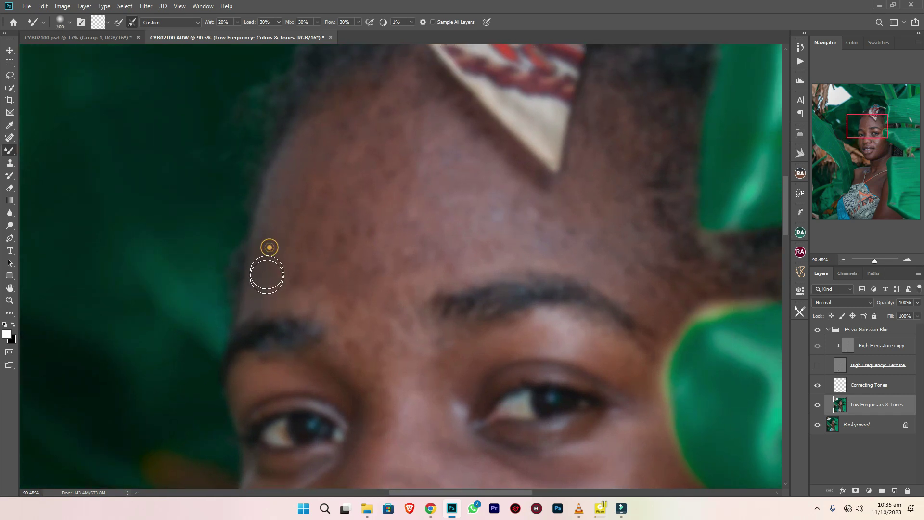
Step: Smooth the far edge of the forehead up to the hairline and back down to the temple
key(bracketright)
key(bracketright)
mouse_move(283, 203)
mouse_down()
mouse_move(278, 257)
mouse_move(280, 193)
mouse_up()
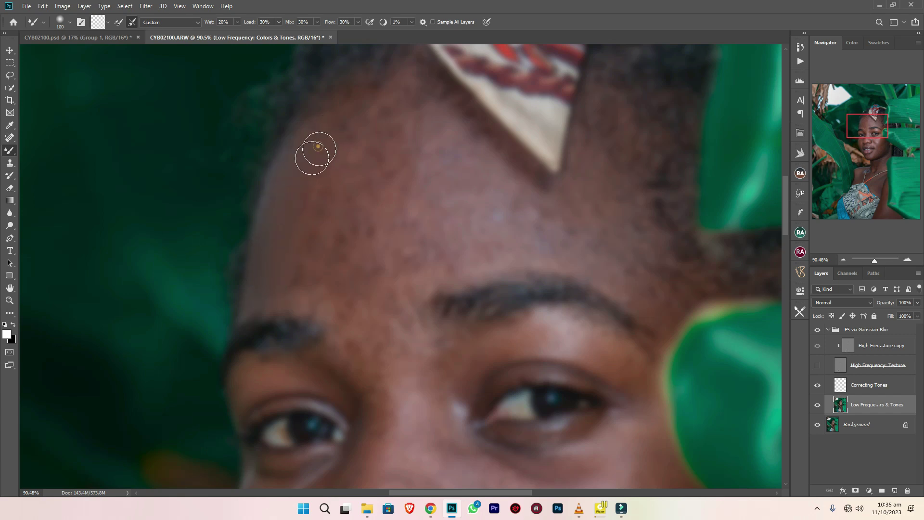
drag(326, 145, 321, 134)
key([)
key([)
drag(279, 226, 268, 254)
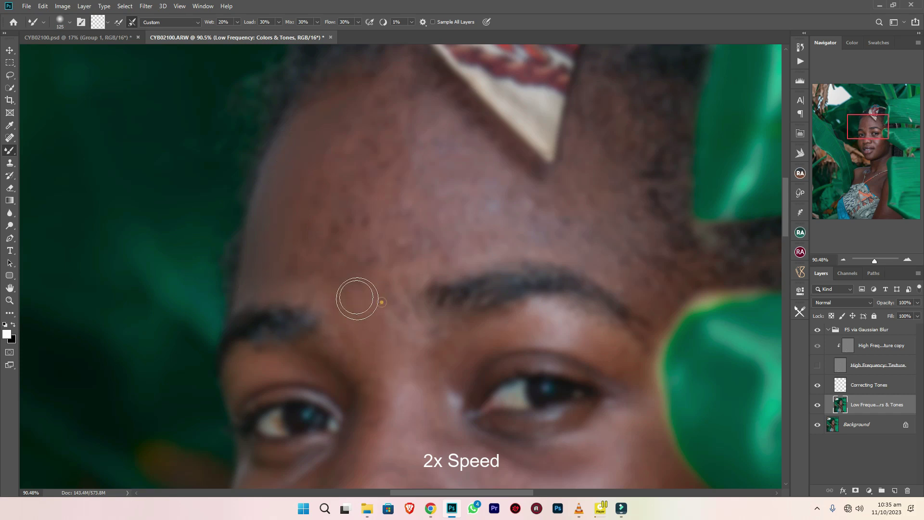
Step: Blend the blotchy tones on the far half of the forehead, from above the eyebrows up toward the hairline
scroll(337, 313, up, 5)
drag(363, 328, 384, 332)
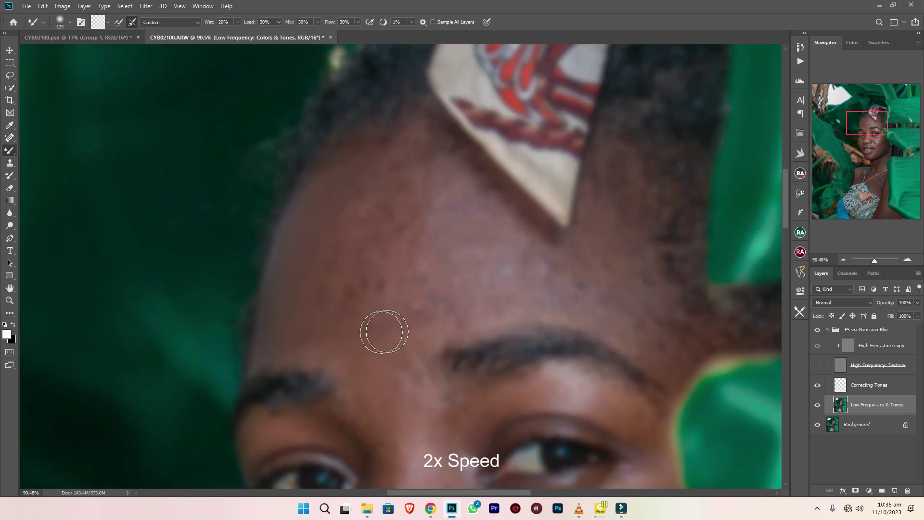
mouse_move(445, 313)
mouse_down()
mouse_move(399, 307)
mouse_move(351, 328)
mouse_move(309, 325)
mouse_move(317, 261)
mouse_move(309, 289)
mouse_move(344, 210)
mouse_move(357, 205)
mouse_move(325, 249)
mouse_move(419, 157)
mouse_move(322, 202)
mouse_up()
key(bracketleft)
key(bracketleft)
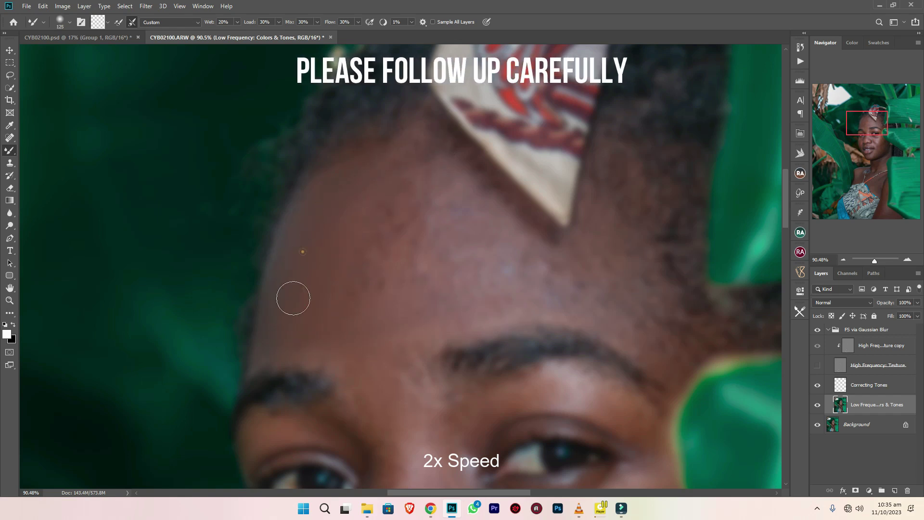
Step: Smooth the middle of the forehead and the area above the near eyebrow, enlarging the brush gradually to 200 px
drag(491, 307, 458, 317)
key(bracketright)
drag(577, 326, 512, 284)
key(bracketright)
key(bracketright)
mouse_move(480, 256)
mouse_down()
mouse_move(470, 234)
mouse_move(392, 167)
mouse_move(464, 289)
mouse_move(369, 275)
mouse_up()
key(bracketright)
key(bracketright)
mouse_move(371, 193)
mouse_down()
mouse_move(314, 233)
mouse_move(304, 285)
mouse_move(283, 259)
mouse_move(266, 355)
mouse_move(327, 341)
mouse_move(335, 294)
mouse_move(355, 299)
mouse_move(363, 318)
mouse_move(391, 336)
mouse_move(443, 298)
mouse_move(490, 308)
mouse_move(369, 267)
mouse_move(411, 217)
mouse_move(328, 247)
mouse_move(337, 203)
mouse_move(313, 208)
mouse_move(380, 168)
mouse_move(325, 186)
mouse_move(436, 200)
mouse_move(395, 199)
mouse_move(425, 230)
mouse_move(376, 246)
mouse_up()
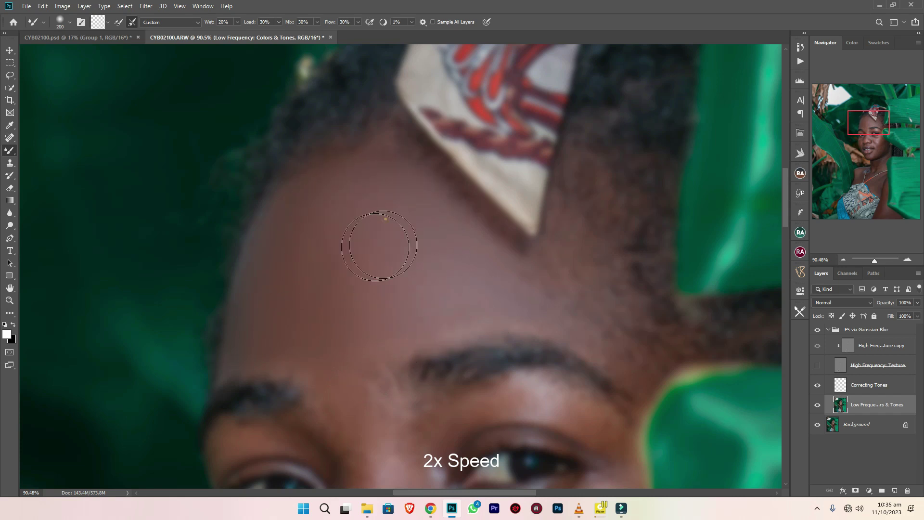
Step: Even out the forehead above the eyebrows, and blend along the headscarf edge with a brush reduced to 70 px
mouse_move(293, 257)
mouse_down()
mouse_move(431, 297)
mouse_move(384, 316)
mouse_up()
key([)
key([)
key(bracketright)
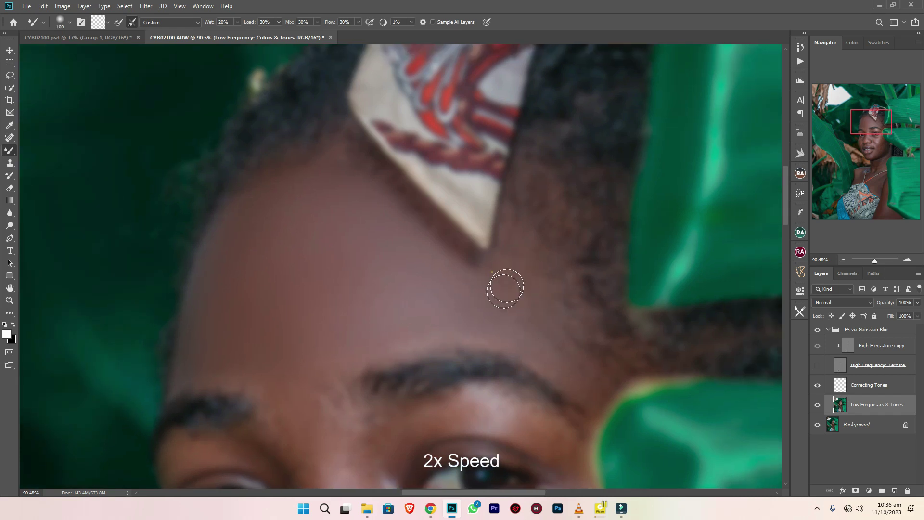
scroll(505, 289, up, 1)
key(bracketleft)
key(bracketleft)
key(bracketleft)
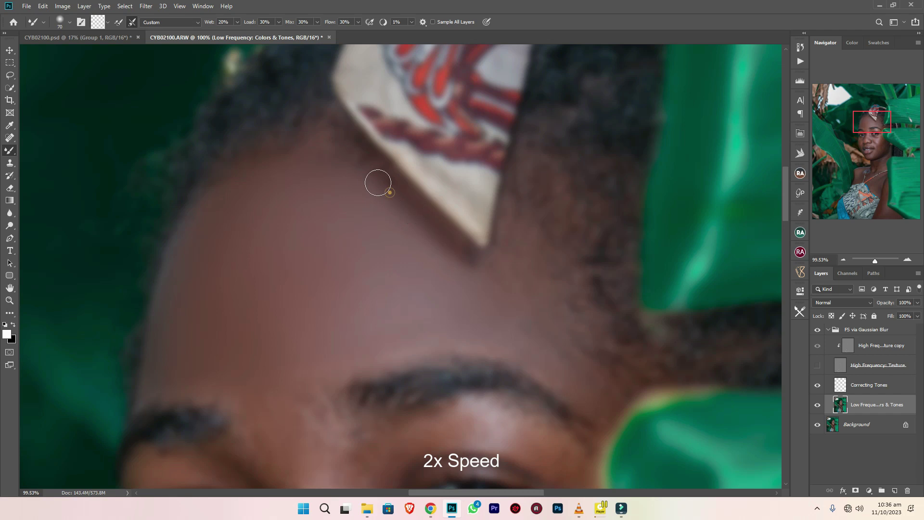
Step: Blend the skin around the headscarf's tip and across the near side of the forehead toward the temple
key(bracketright)
key(bracketright)
mouse_move(435, 258)
mouse_down()
mouse_move(454, 304)
mouse_move(509, 252)
mouse_move(492, 190)
mouse_up()
mouse_move(557, 303)
mouse_down()
mouse_move(470, 260)
mouse_move(505, 244)
mouse_move(432, 212)
mouse_move(446, 217)
mouse_move(365, 220)
mouse_up()
key(bracketright)
key(bracketright)
key(bracketright)
key(bracketright)
Step: Smooth the skin between the eyebrows and down the bridge of the nose with a brush of about 80 px
scroll(285, 216, down, 8)
key(bracketleft)
key(bracketleft)
key(bracketleft)
key(bracketleft)
key(bracketleft)
key(bracketleft)
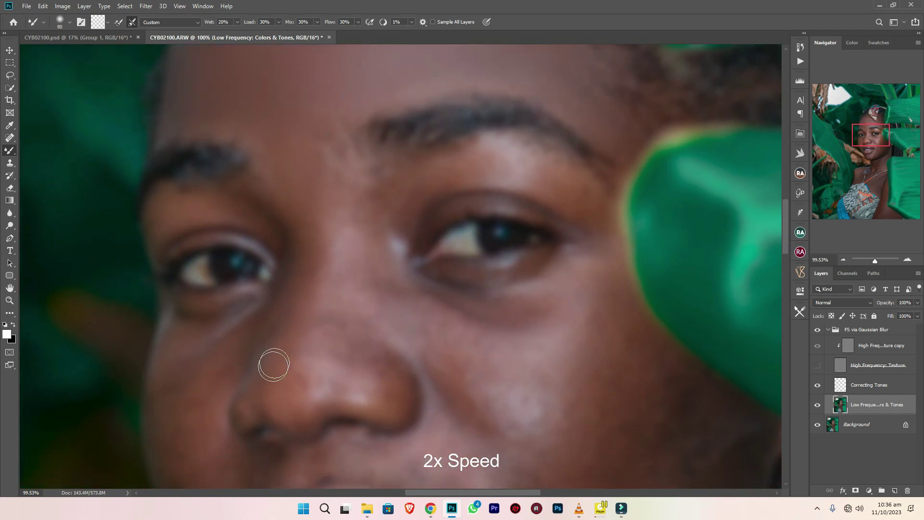
key(bracketright)
key(bracketright)
key(bracketright)
Step: Blend the highlights and shadows on the tip and sides of the nose with a 90–100 px brush
key(bracketleft)
key(bracketleft)
scroll(341, 288, down, 2)
key(bracketleft)
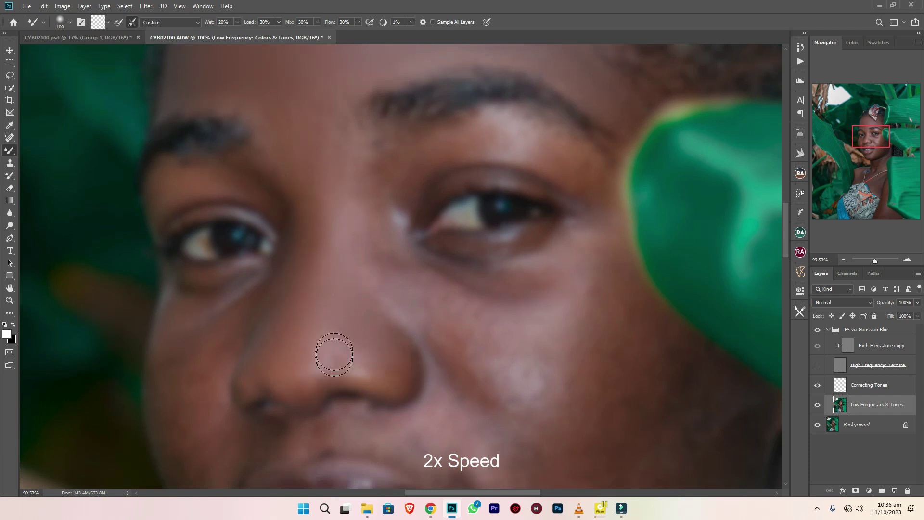
key(bracketright)
key(bracketright)
scroll(309, 375, up, 1)
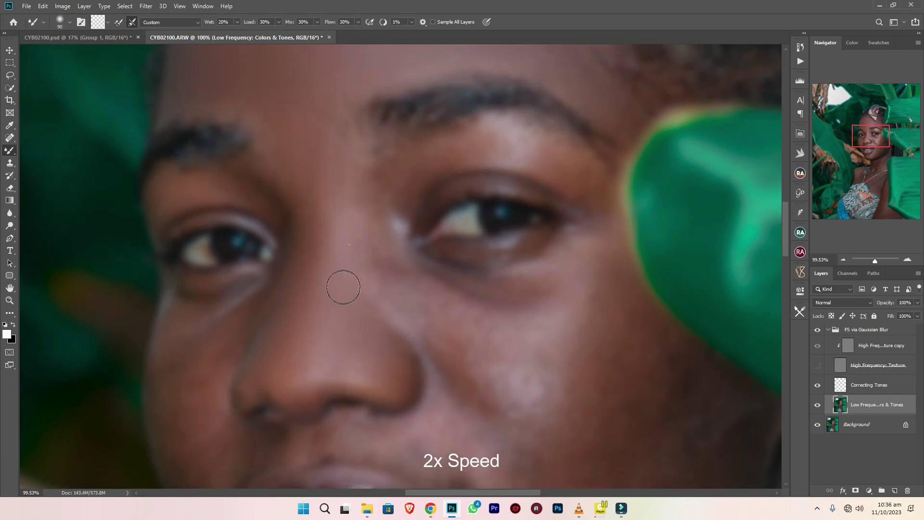
Step: Smooth the skin beneath the near eye, from the inner corner beside the nose to the outer corner
key(bracketright)
key(bracketright)
scroll(344, 287, right, 3)
scroll(284, 257, right, 1)
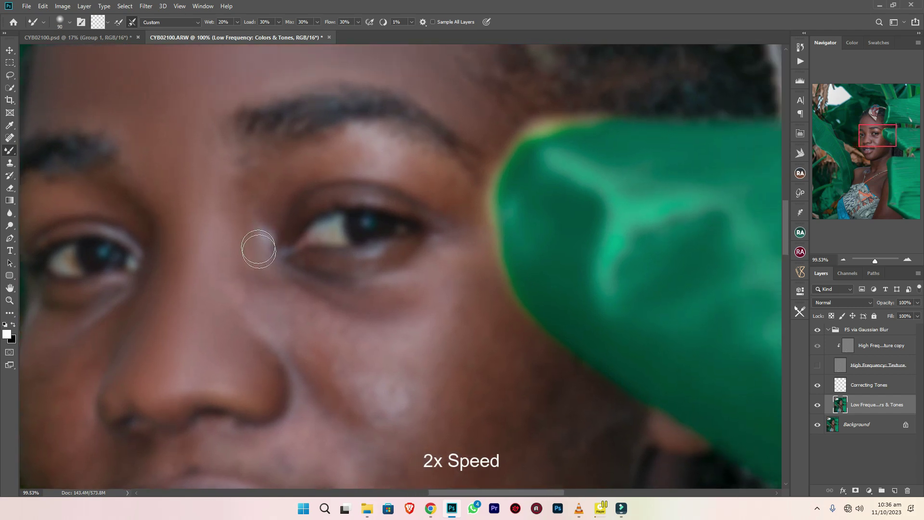
scroll(299, 309, right, 1)
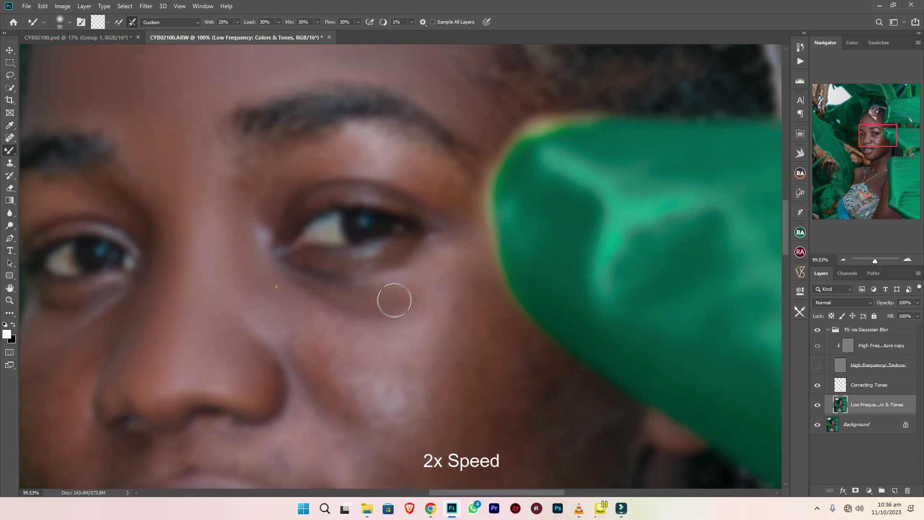
drag(395, 300, 404, 290)
drag(453, 249, 496, 206)
key(bracketleft)
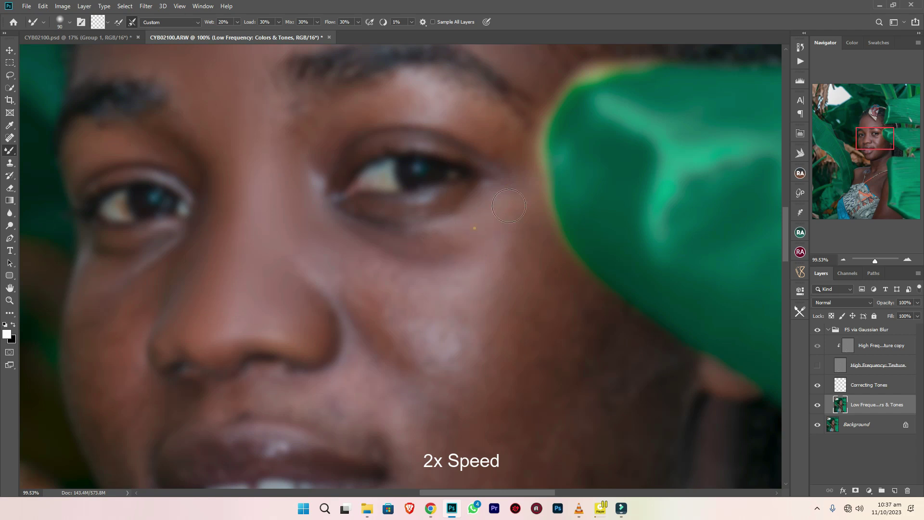
Step: Blend the tones along the outer edge of the far cheek with a brush of 80 to 100 px
drag(277, 286, 404, 192)
scroll(264, 315, up, 2)
key(bracketleft)
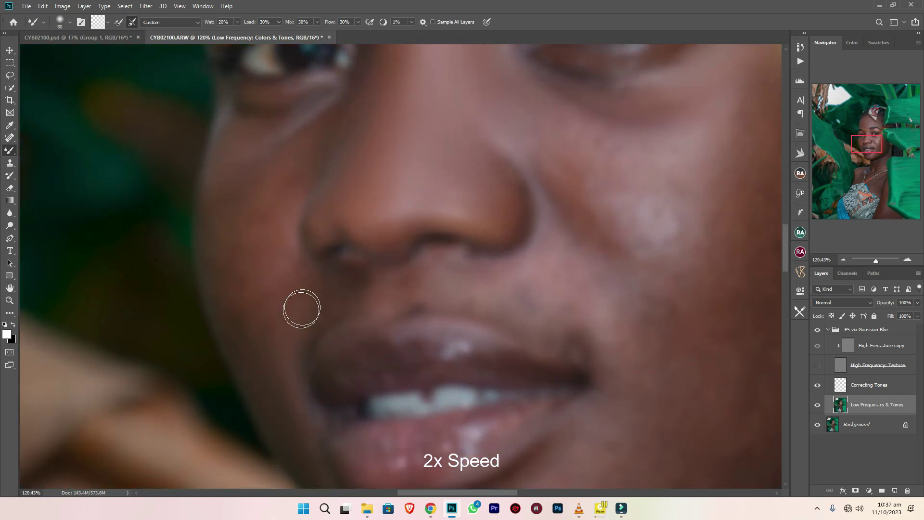
scroll(302, 309, up, 2)
key(bracketright)
drag(241, 351, 213, 294)
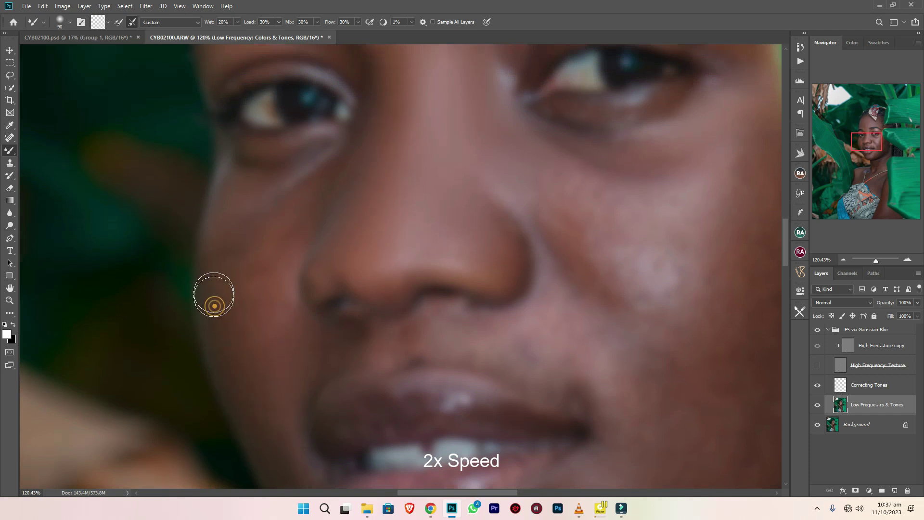
scroll(255, 385, up, 1)
key(bracketright)
scroll(289, 409, up, 1)
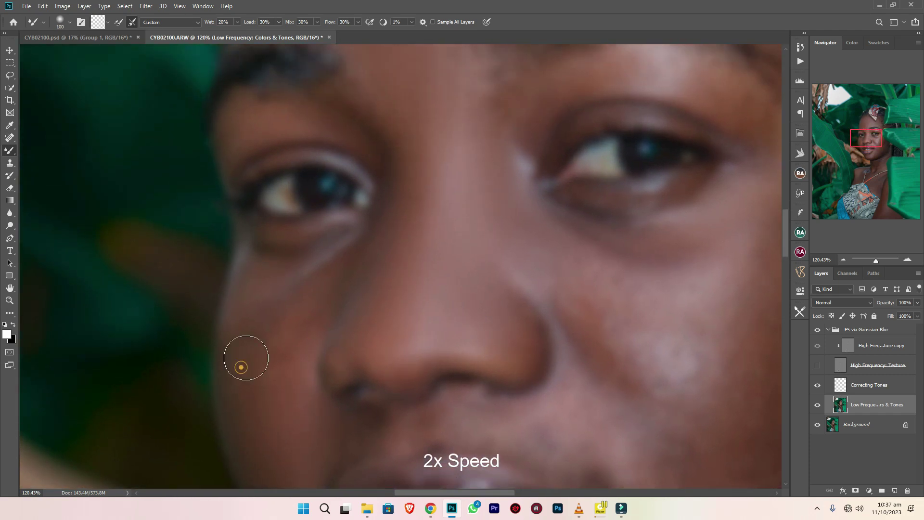
key(bracketright)
key(bracketright)
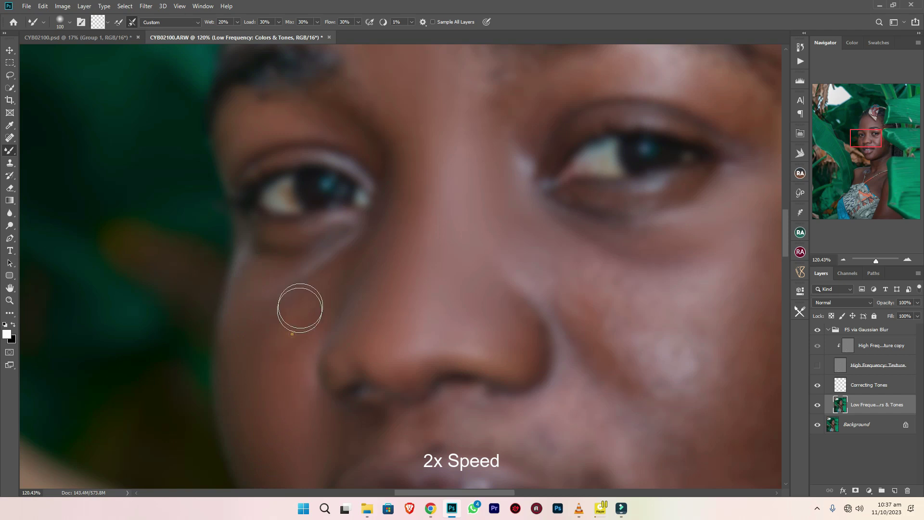
Step: Smooth the far cheek between the lower eyelid and the side of the nose with a slightly larger brush
mouse_move(320, 300)
mouse_down()
mouse_move(314, 277)
mouse_move(269, 285)
mouse_move(246, 325)
mouse_move(256, 363)
mouse_move(282, 314)
mouse_up()
key(bracketright)
key(bracketright)
mouse_move(280, 278)
mouse_down()
mouse_move(350, 246)
mouse_move(334, 266)
mouse_move(264, 269)
mouse_move(263, 321)
mouse_move(276, 328)
mouse_move(309, 296)
mouse_up()
key(bracketright)
Step: Blend the lower far cheek down past the corner of the mouth along the jaw outline, reducing the brush to 70 px
drag(278, 414, 272, 356)
mouse_move(243, 277)
mouse_down()
mouse_move(262, 381)
mouse_move(250, 252)
mouse_move(267, 280)
mouse_move(288, 223)
mouse_up()
drag(287, 223, 267, 175)
key(bracketleft)
drag(264, 359, 218, 194)
key(bracketleft)
key(bracketleft)
key(bracketleft)
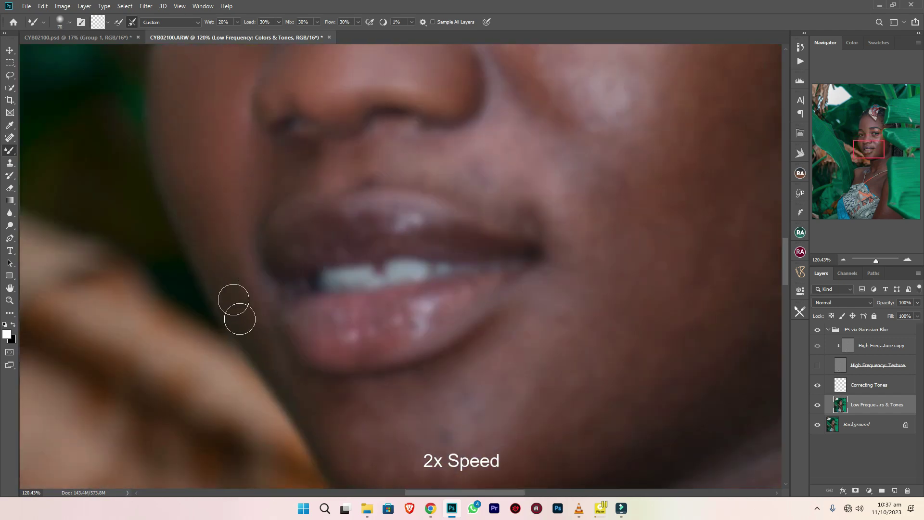
drag(296, 363, 241, 330)
drag(303, 188, 264, 353)
Step: Blend the near cheek beside the nose and up to the outer corner of the near eye with a 90 px brush
key(bracketleft)
key(bracketleft)
scroll(167, 322, up, 2)
scroll(167, 322, right, 2)
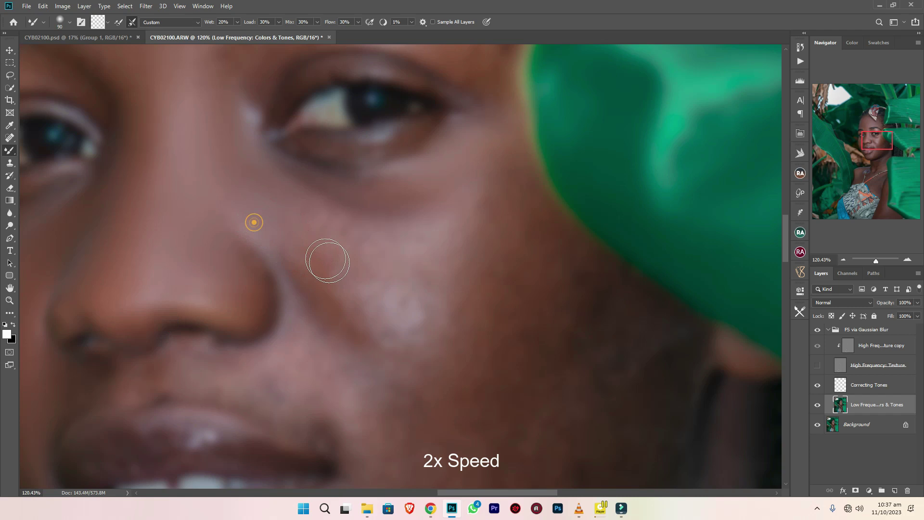
drag(327, 260, 318, 255)
mouse_move(463, 151)
mouse_down()
mouse_move(477, 146)
mouse_move(473, 116)
mouse_up()
scroll(476, 139, up, 2)
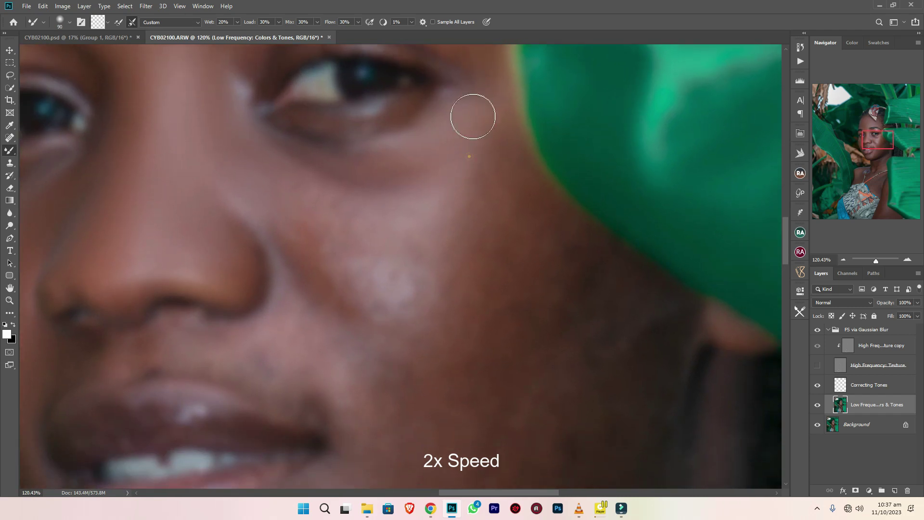
scroll(453, 131, down, 1)
key(bracketleft)
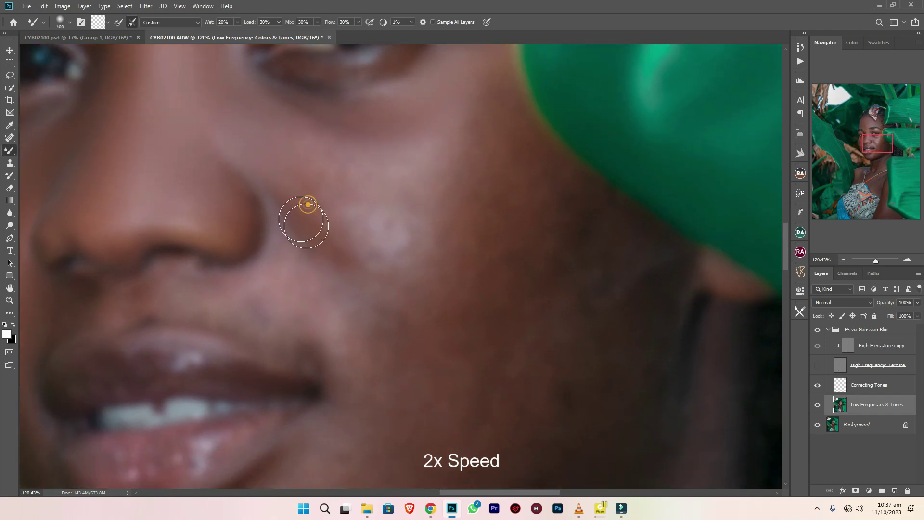
Step: Smooth the upper near cheek from the nose fold to the leaf edge, enlarging the brush to 175 px
key(bracketright)
drag(324, 221, 414, 219)
drag(433, 169, 435, 188)
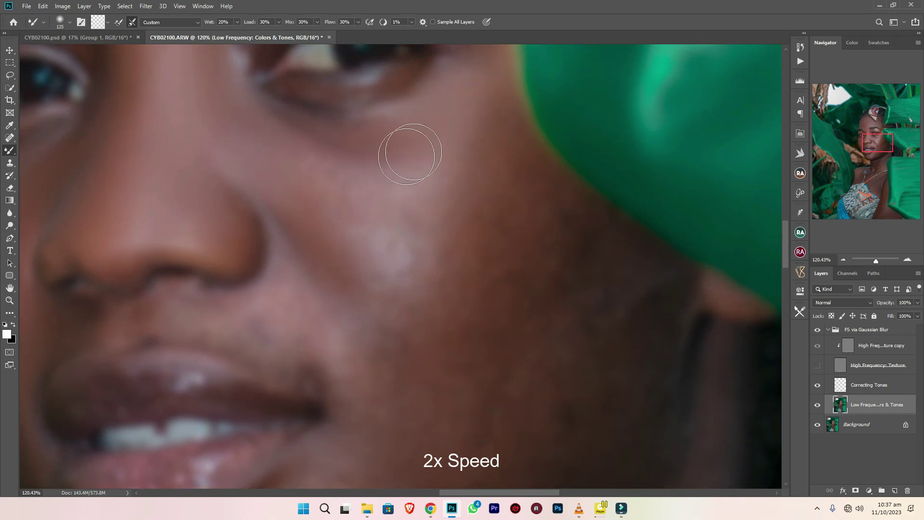
key(bracketright)
key(bracketright)
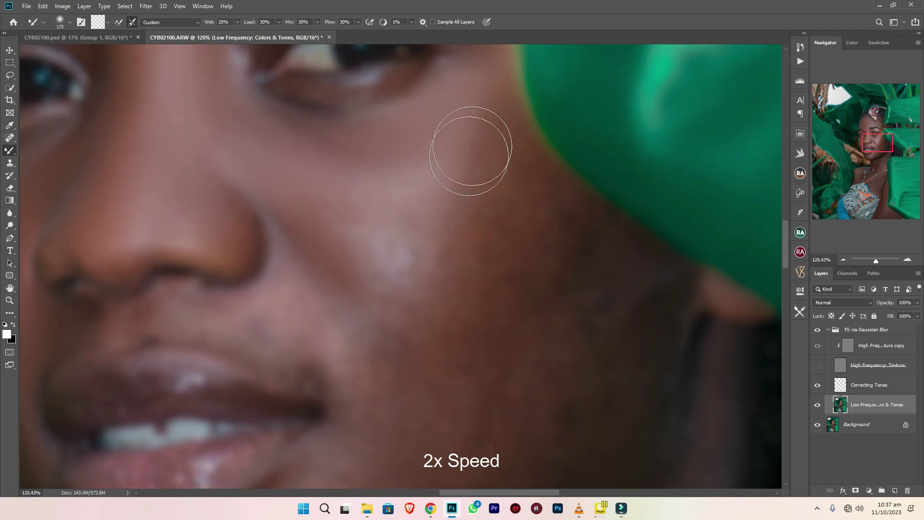
Step: Blend the skin above the upper lip and along the near smile line beside the mouth with a 100 to 175 px brush
scroll(332, 167, down, 2)
key(bracketleft)
key(bracketleft)
key(bracketleft)
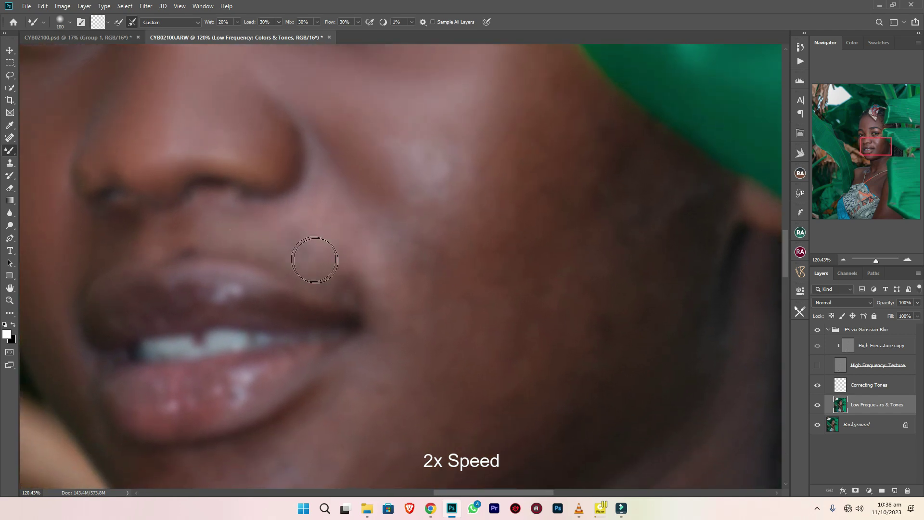
key(bracketright)
key(bracketright)
key(bracketright)
key(bracketright)
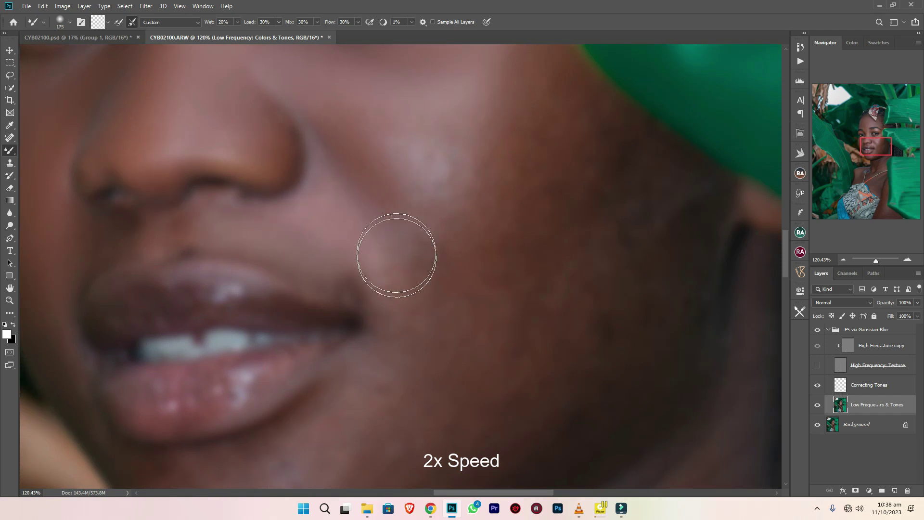
Step: Smooth the bright highlight on the near cheek and blend it outward into the darker skin below the leaf
scroll(432, 233, up, 1)
key(bracketleft)
key(bracketleft)
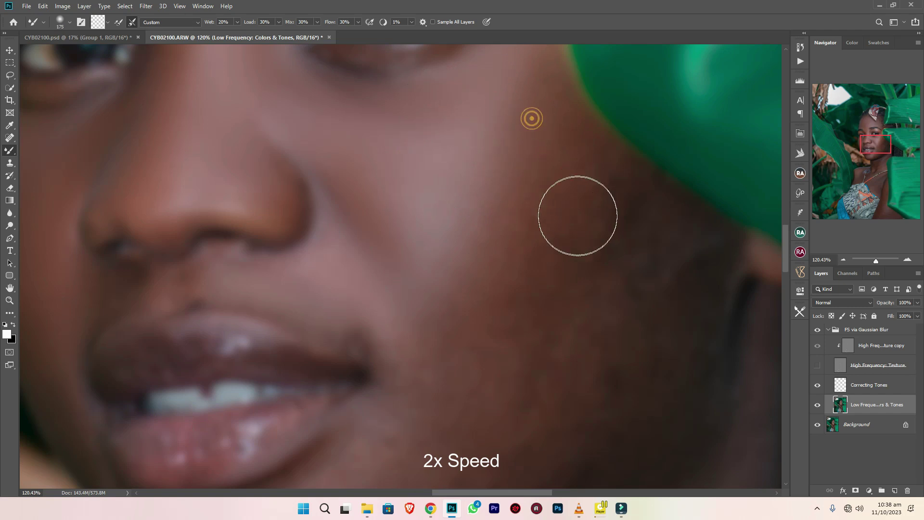
scroll(578, 214, down, 1)
key(bracketleft)
key(bracketleft)
scroll(594, 219, down, 1)
scroll(597, 202, down, 3)
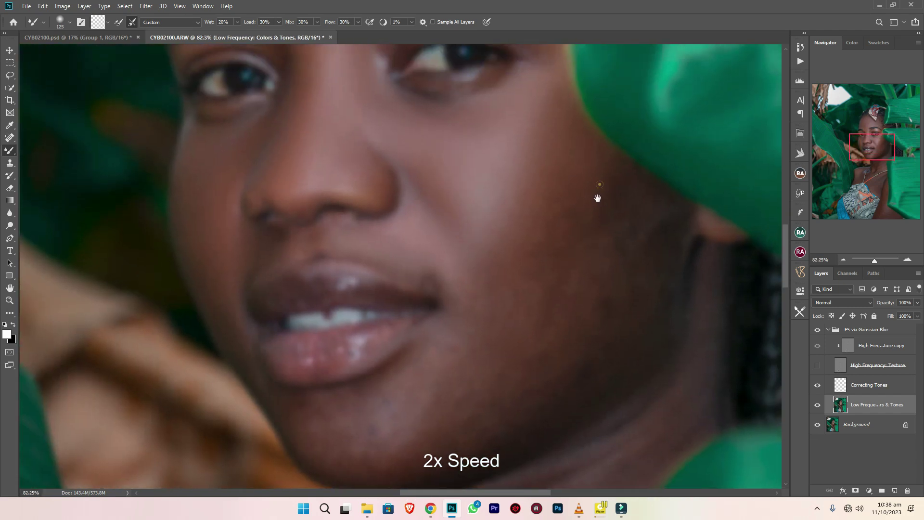
Step: Blend the outer near cheek toward the ear, alternating the brush between 175 px and 125 px
key(bracketright)
key(bracketright)
key(bracketleft)
scroll(481, 135, down, 1)
key(bracketright)
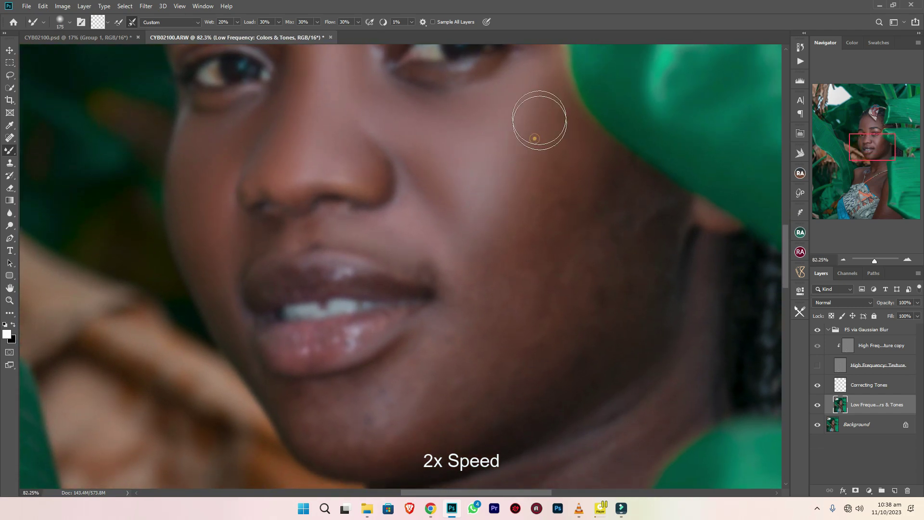
scroll(542, 144, down, 1)
key(bracketleft)
key(bracketleft)
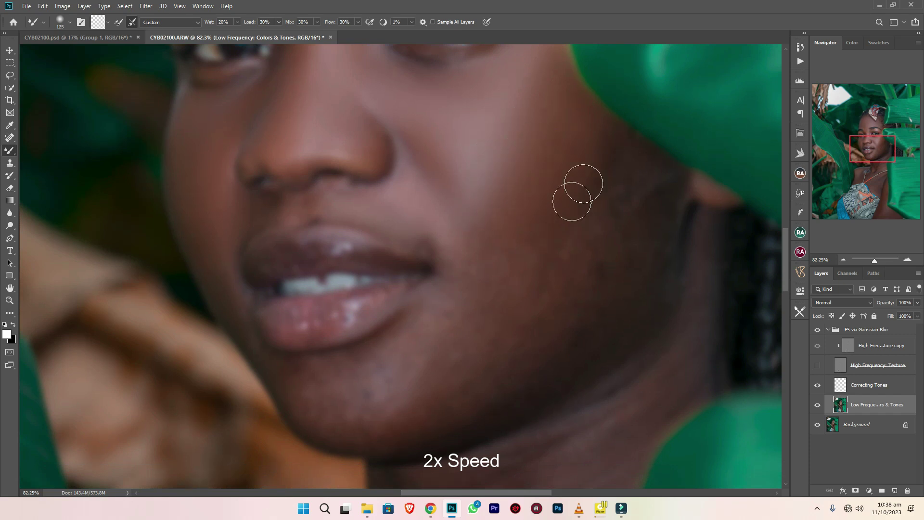
Step: Smooth the lower near cheek and the jaw area below the ear
scroll(601, 231, left, 1)
key(bracketright)
key(bracketright)
key(bracketleft)
key(bracketleft)
scroll(501, 202, down, 1)
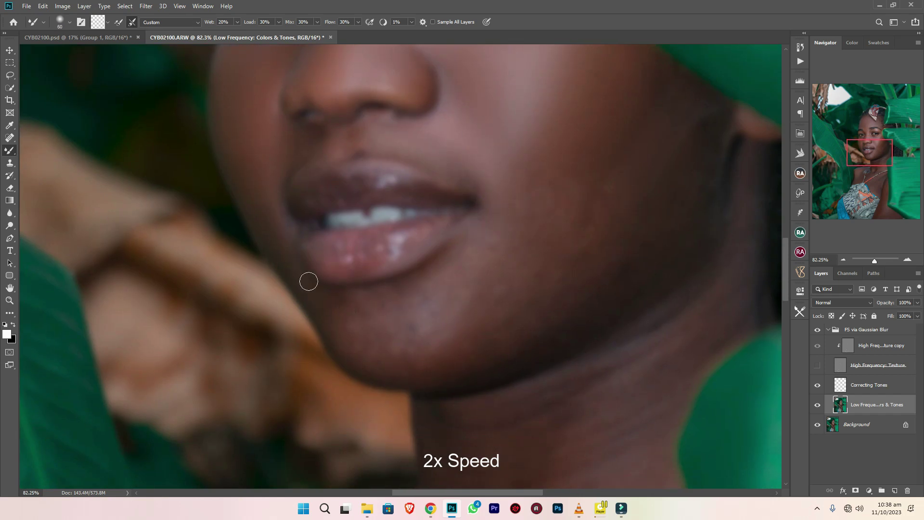
Step: Blend the skin under the lower lip and on the far side of the chin, starting with a 60 px brush
drag(364, 301, 348, 316)
key(bracketright)
key(bracketright)
key(bracketright)
drag(377, 379, 371, 438)
click(313, 382)
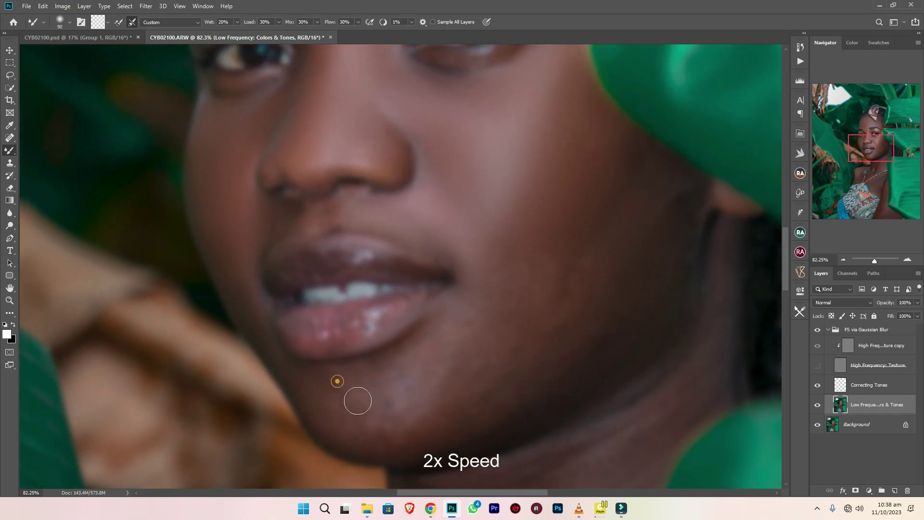
drag(458, 428, 369, 409)
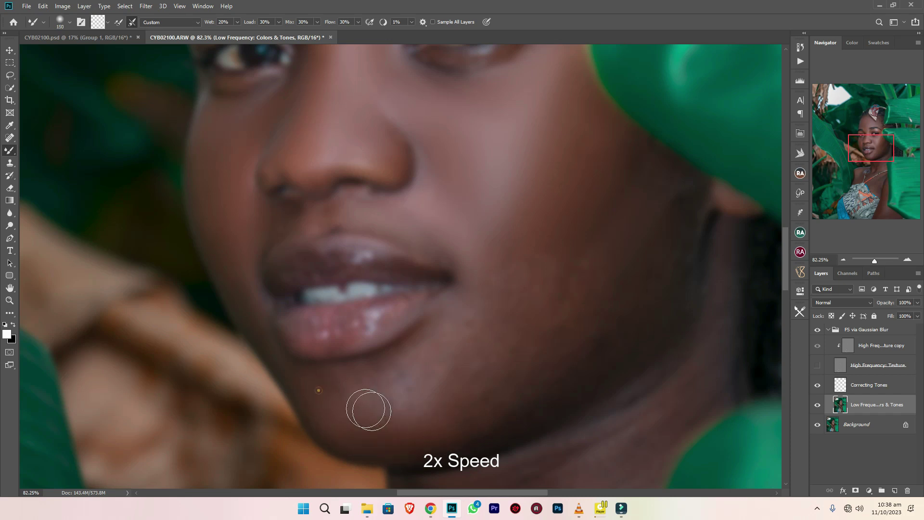
Step: Smooth the middle of the chin and its near side toward the jaw with a 100 to 125 px brush
drag(399, 382, 389, 397)
key(bracketright)
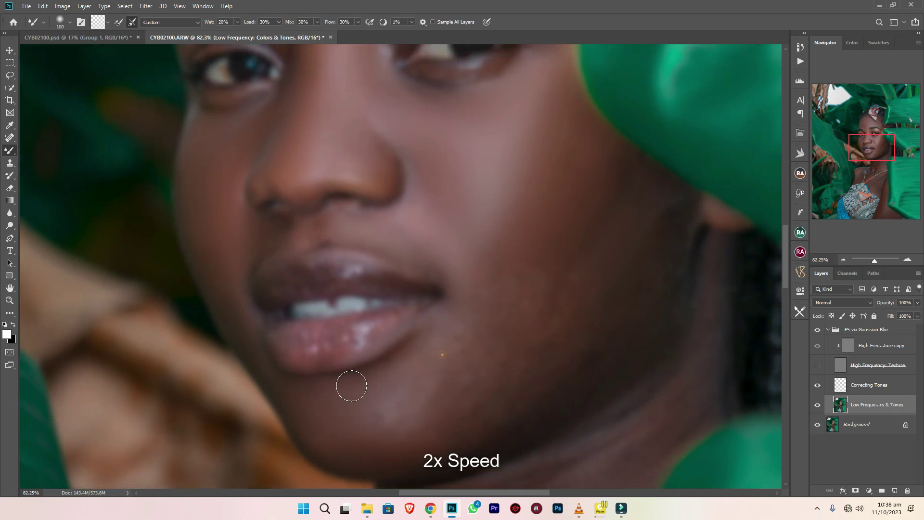
mouse_move(403, 427)
mouse_down()
mouse_move(380, 449)
mouse_move(407, 424)
mouse_up()
mouse_move(464, 417)
mouse_down()
mouse_move(431, 442)
mouse_move(483, 420)
mouse_move(349, 449)
mouse_move(442, 394)
mouse_up()
key(bracketright)
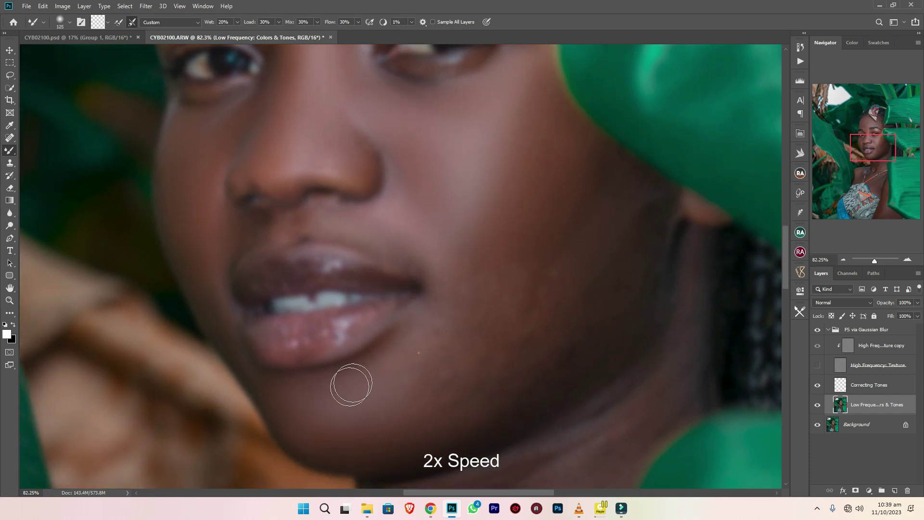
Step: Blend the skin from the near corner of the mouth toward the near side of the chin
key(bracketright)
key(bracketright)
drag(440, 341, 368, 391)
drag(473, 378, 410, 408)
key(bracketleft)
drag(512, 382, 489, 405)
mouse_move(556, 381)
mouse_down()
mouse_move(542, 404)
mouse_move(549, 376)
mouse_move(497, 394)
mouse_up()
key(bracketright)
key(bracketright)
drag(479, 384, 407, 407)
key(bracketright)
Step: Even out the tones from the lower near cheek down to the jawline, varying the brush size
mouse_move(482, 312)
mouse_down()
mouse_move(506, 291)
mouse_move(497, 337)
mouse_up()
key(bracketleft)
key(bracketleft)
drag(545, 353, 428, 449)
key(bracketleft)
mouse_move(591, 336)
mouse_down()
mouse_move(618, 315)
mouse_move(623, 332)
mouse_move(515, 442)
mouse_up()
key(bracketright)
key(bracketright)
mouse_move(590, 308)
mouse_down()
mouse_move(561, 314)
mouse_move(486, 404)
mouse_up()
Step: Smooth the transition between the near side of the chin and the lower cheek with a smaller brush
key(bracketleft)
drag(424, 441, 466, 393)
key(bracketleft)
key(bracketleft)
drag(389, 441, 453, 408)
drag(505, 356, 494, 386)
Step: Blend the middle and outer near cheek down toward the jaw, using a brush of about 200 px
key(bracketright)
key(bracketright)
key(bracketright)
key(bracketright)
drag(534, 265, 518, 292)
key(bracketleft)
key(bracketleft)
key(bracketleft)
key(bracketleft)
click(608, 237)
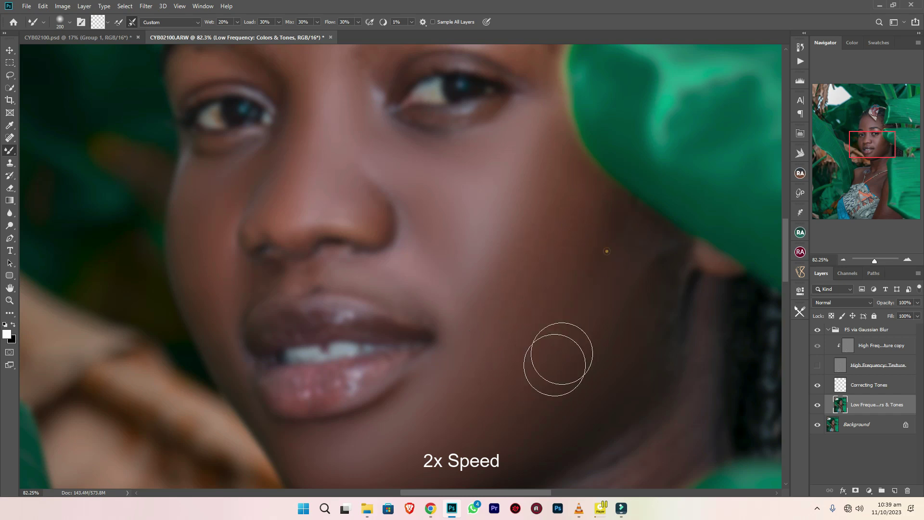
drag(601, 315, 591, 377)
drag(569, 407, 612, 331)
mouse_move(497, 401)
mouse_down()
mouse_move(478, 408)
mouse_move(503, 390)
mouse_up()
Step: Smooth the upper outer cheek beside the leaf with a 150 to 200 px brush
scroll(578, 346, up, 4)
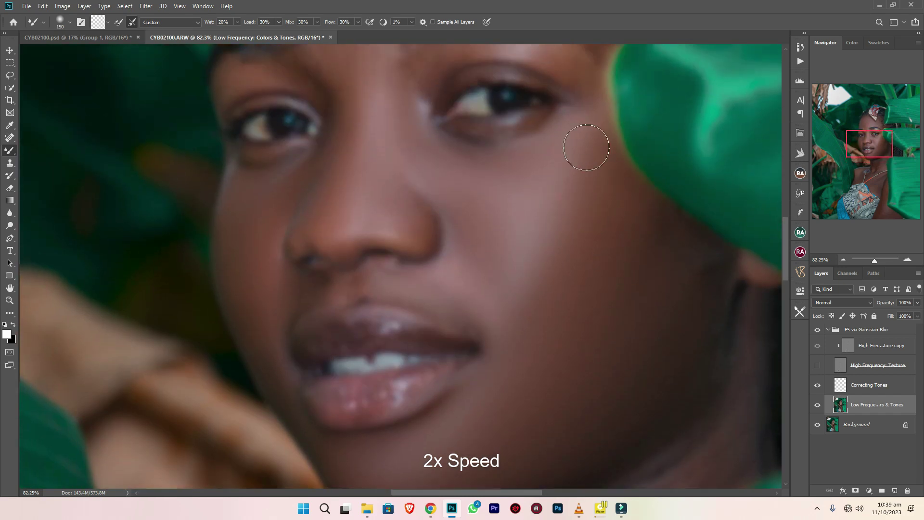
drag(678, 271, 698, 294)
key(bracketright)
drag(654, 230, 679, 279)
drag(559, 193, 572, 212)
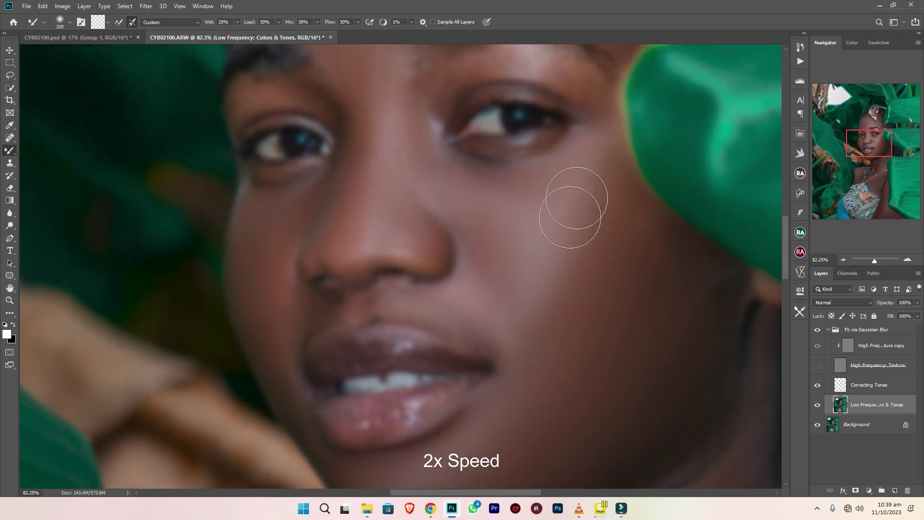
Step: Blend the near cheek beside the nose and under the eye, enlarging the brush above 200 px for the broad areas
drag(503, 196, 434, 176)
drag(493, 252, 475, 150)
key(bracketright)
key(bracketright)
drag(456, 116, 547, 204)
key(bracketright)
key(bracketright)
drag(575, 132, 599, 211)
drag(630, 337, 527, 186)
key(bracketleft)
key(bracketleft)
key(bracketleft)
drag(536, 193, 542, 234)
Step: Blend the skin along the underside of the jaw up toward the ear with a 100 to 80 px brush
scroll(541, 233, down, 1)
key(bracketleft)
key(bracketleft)
key(bracketleft)
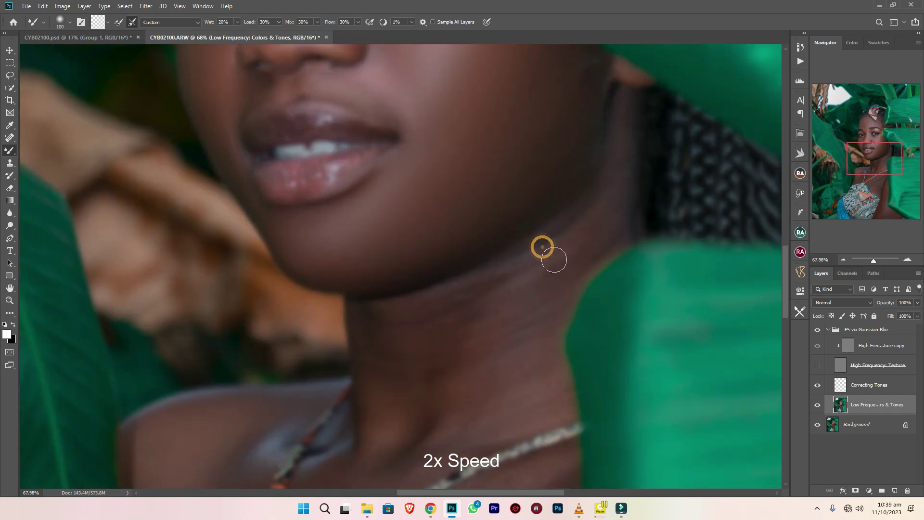
key(bracketleft)
scroll(460, 276, down, 1)
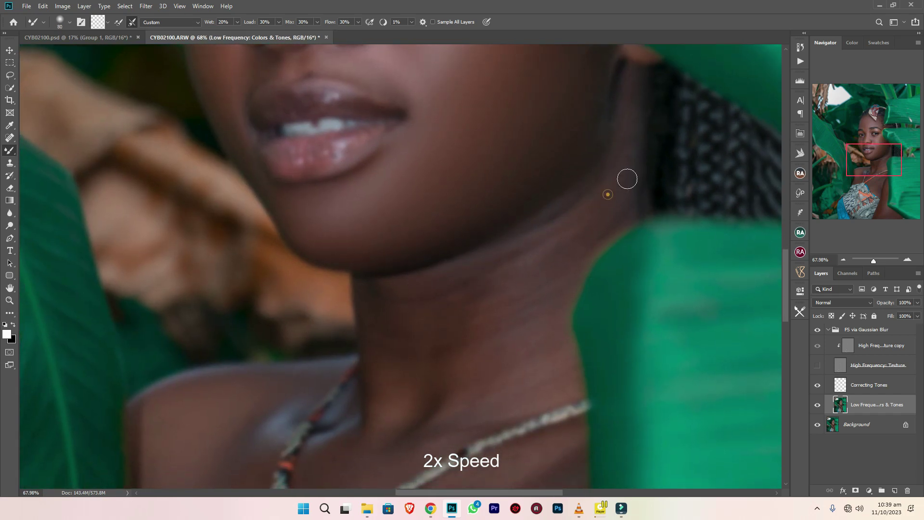
key(bracketleft)
Step: Smooth the front and near side of the neck with a 90 to 125 px brush
scroll(533, 241, down, 1)
key(bracketright)
scroll(541, 252, down, 1)
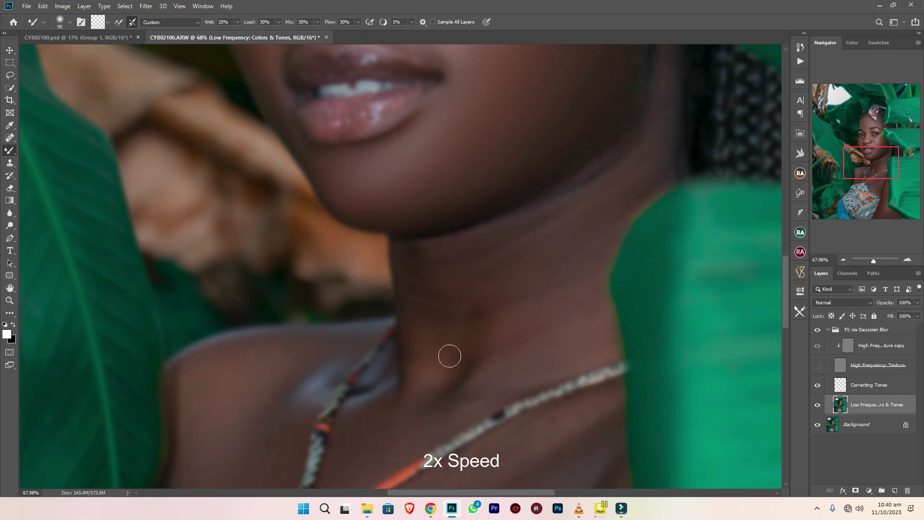
key(bracketright)
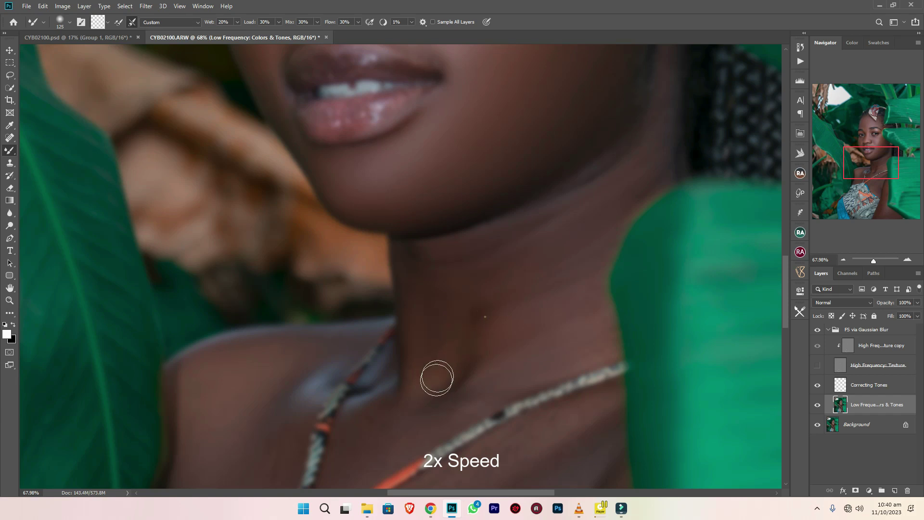
drag(598, 229, 570, 267)
drag(535, 305, 588, 208)
Step: Blend the base of the neck and the collarbone area around the beaded strap with a 90 px brush
key(bracketleft)
key(bracketleft)
key(bracketleft)
key(bracketleft)
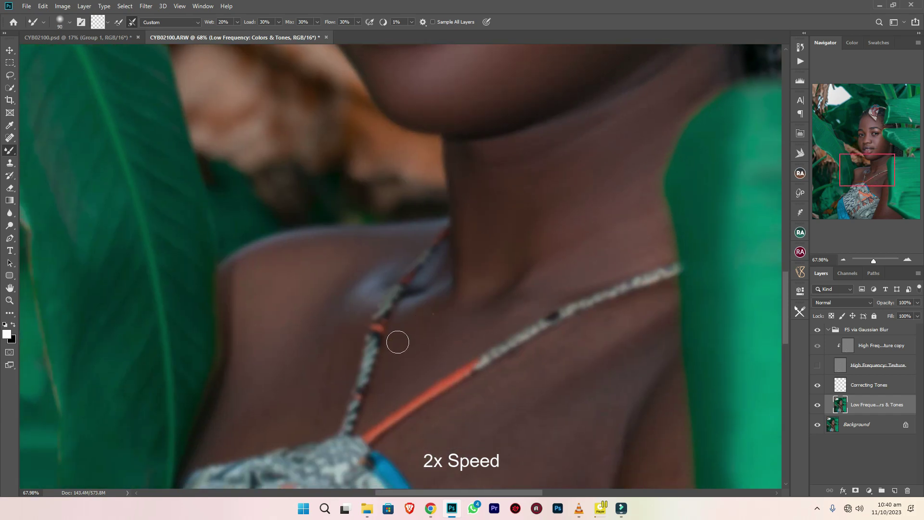
drag(397, 359, 460, 321)
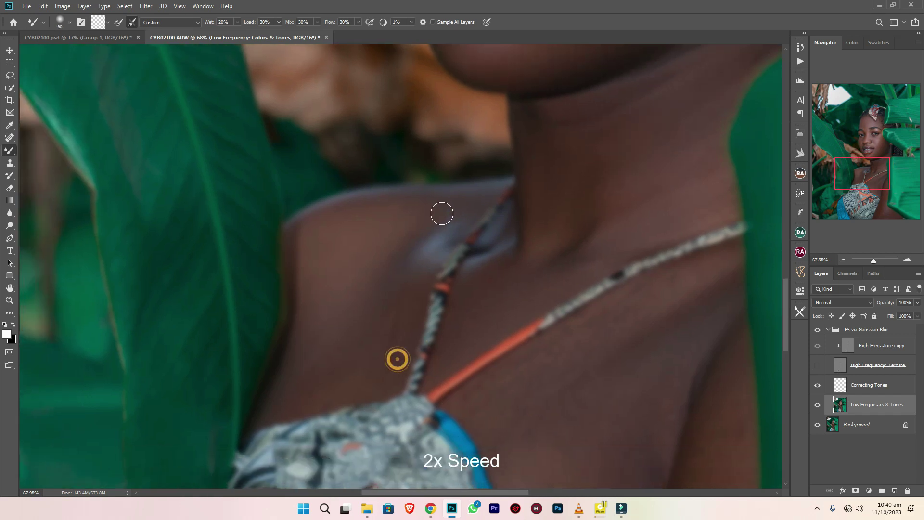
drag(430, 210, 433, 180)
Step: Smooth the far shoulder and the chest skin between the shoulder edge and the dark strap
key(bracketright)
key(bracketright)
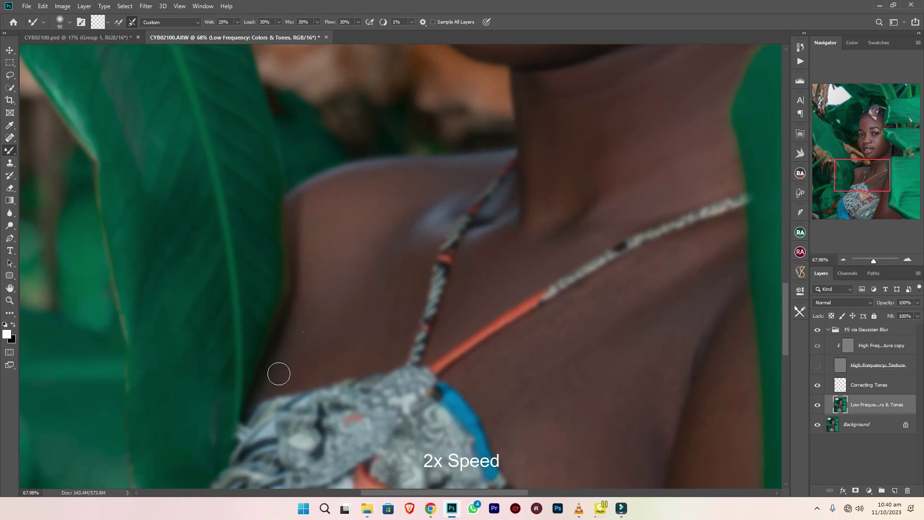
drag(307, 369, 295, 367)
mouse_move(339, 312)
mouse_down()
mouse_move(346, 282)
mouse_move(316, 299)
mouse_up()
mouse_move(363, 233)
mouse_down()
mouse_move(384, 268)
mouse_move(374, 328)
mouse_move(301, 372)
mouse_up()
key(bracketright)
mouse_move(345, 311)
mouse_down()
mouse_move(333, 300)
mouse_move(330, 271)
mouse_up()
Step: Smooth the chest between the orange strap, the dress edge and the near arm, varying the brush between 125 and 60 px
drag(383, 220, 104, 125)
key(bracketleft)
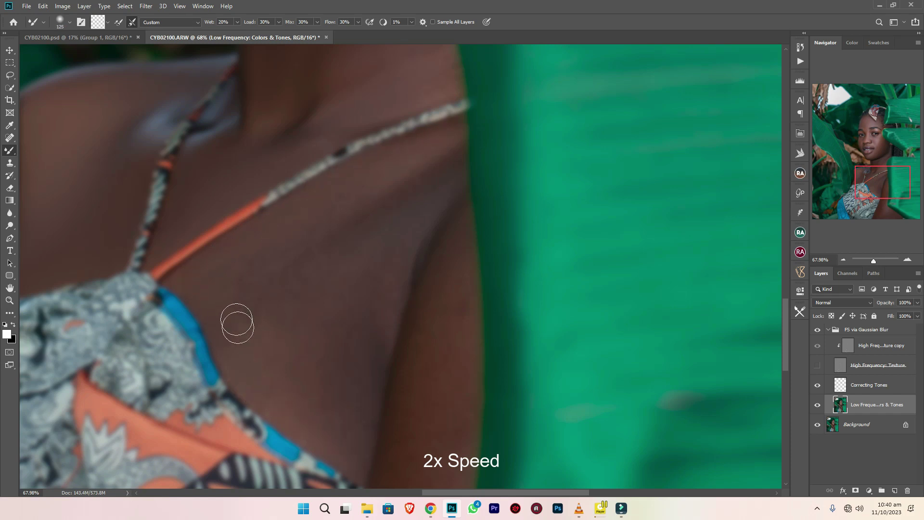
mouse_move(283, 233)
mouse_down()
mouse_move(243, 329)
mouse_move(271, 365)
mouse_move(268, 386)
mouse_move(250, 378)
mouse_move(336, 238)
mouse_move(380, 190)
mouse_up()
key(bracketleft)
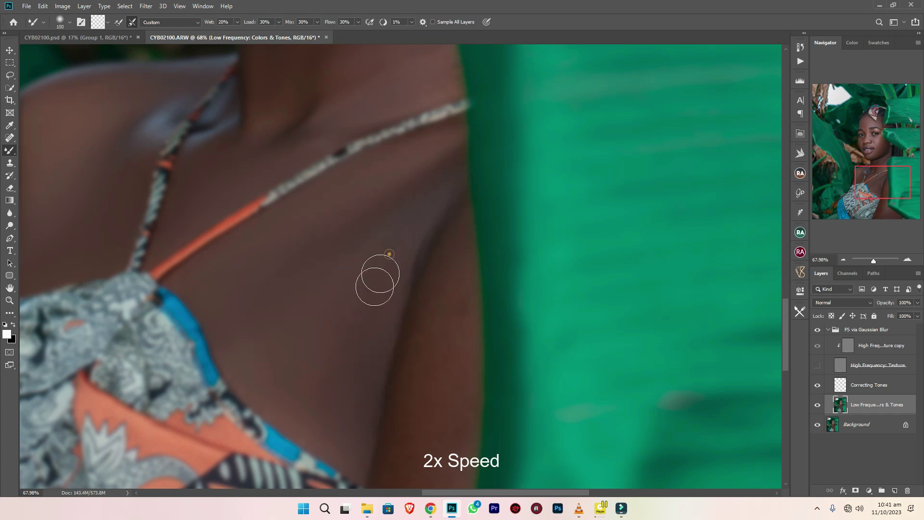
key(bracketleft)
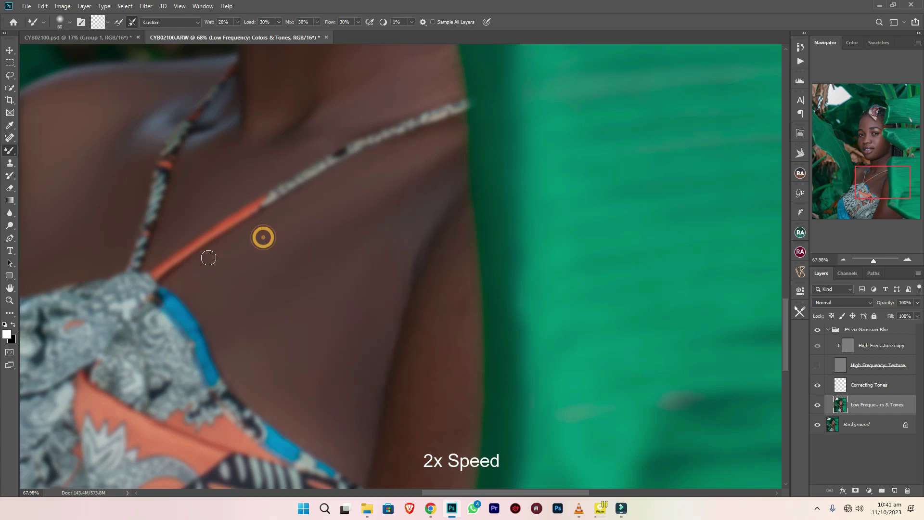
key(bracketright)
key(bracketright)
drag(280, 394, 318, 415)
Step: Blend the skin of the near upper arm with a 100 to 150 px brush
key(bracketleft)
key(bracketleft)
key(bracketleft)
key(bracketleft)
scroll(452, 189, down, 3)
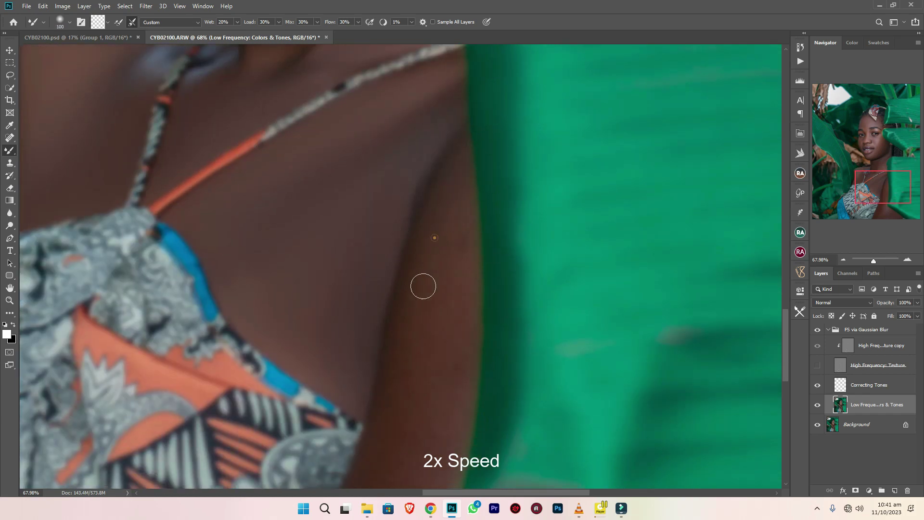
scroll(456, 303, down, 3)
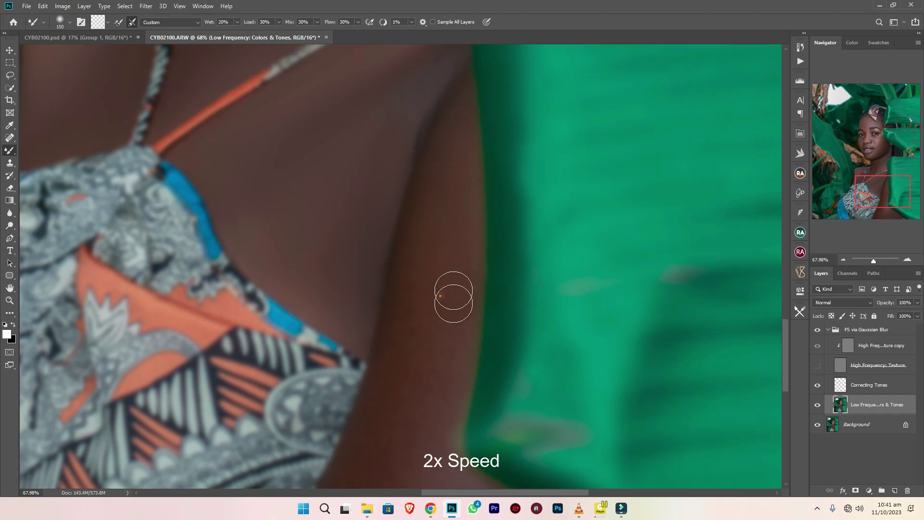
Step: Smooth the lower part of the near arm and the skin below the leaf, starting with a 200 px brush
key(bracketright)
scroll(415, 318, down, 3)
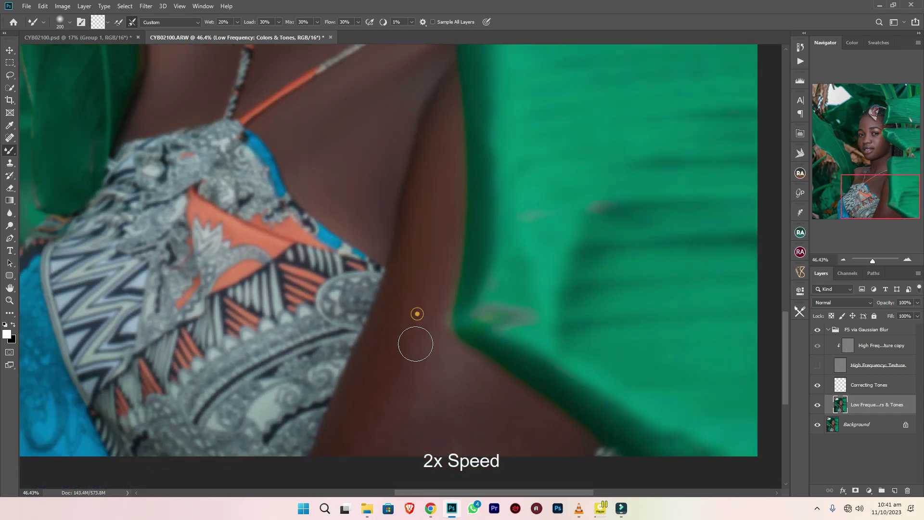
mouse_move(392, 305)
mouse_down()
mouse_move(359, 378)
mouse_move(400, 345)
mouse_move(367, 462)
mouse_up()
key(bracketright)
key(bracketright)
mouse_move(495, 394)
mouse_down()
mouse_move(438, 359)
mouse_move(534, 437)
mouse_up()
key(bracketleft)
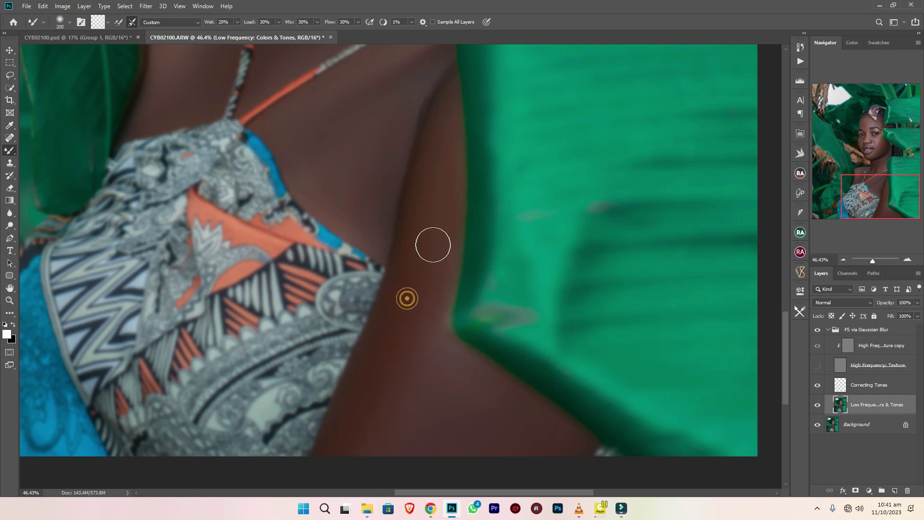
Step: Make the High Frequency texture layer visible again with the whole portrait in view
scroll(433, 245, down, 2)
scroll(425, 253, down, 2)
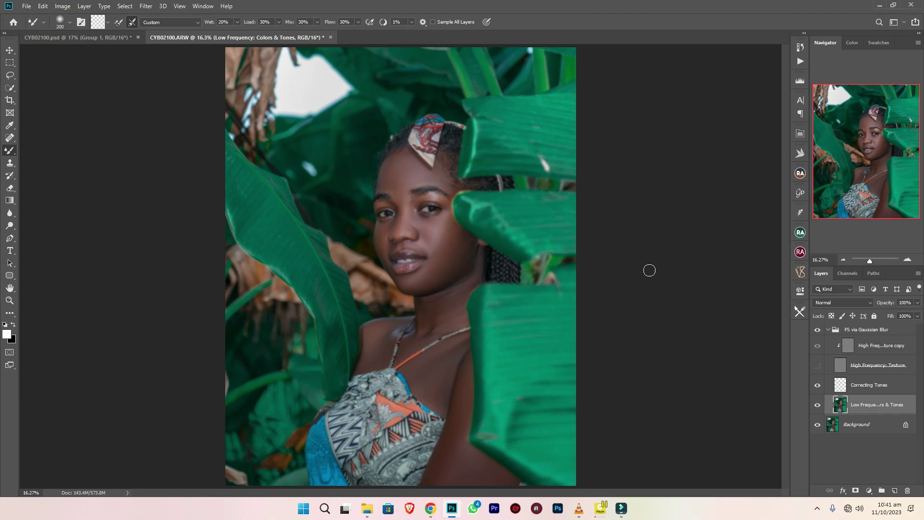
key(bracketright)
key(bracketleft)
click(817, 368)
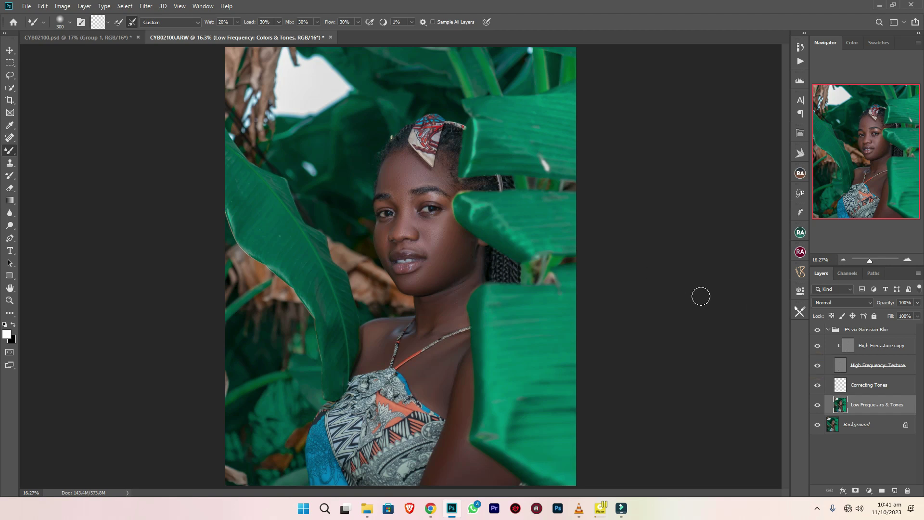
Step: Compare the portrait before and after the retouch by toggling the FS via Gaussian Blur group's visibility
click(817, 332)
click(817, 331)
click(818, 332)
click(817, 331)
scroll(416, 200, up, 5)
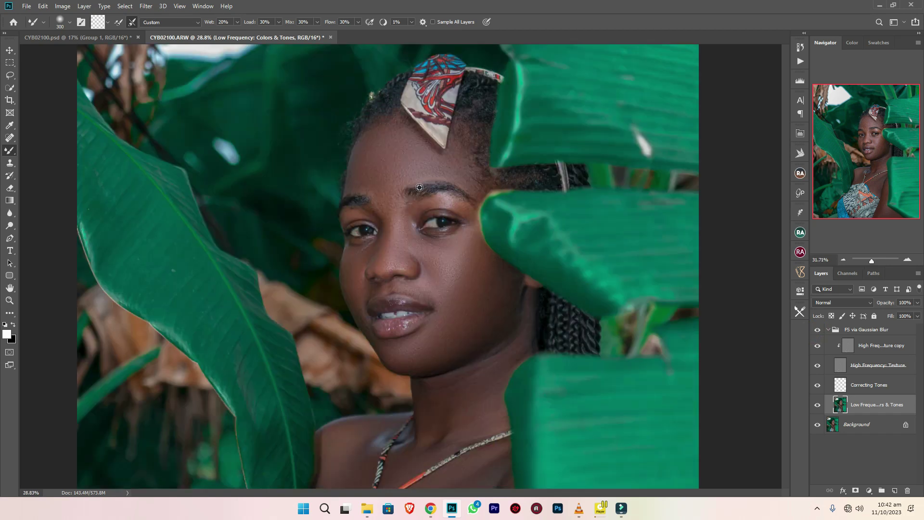
click(817, 331)
key(ctrl+0)
key(ctrl+0)
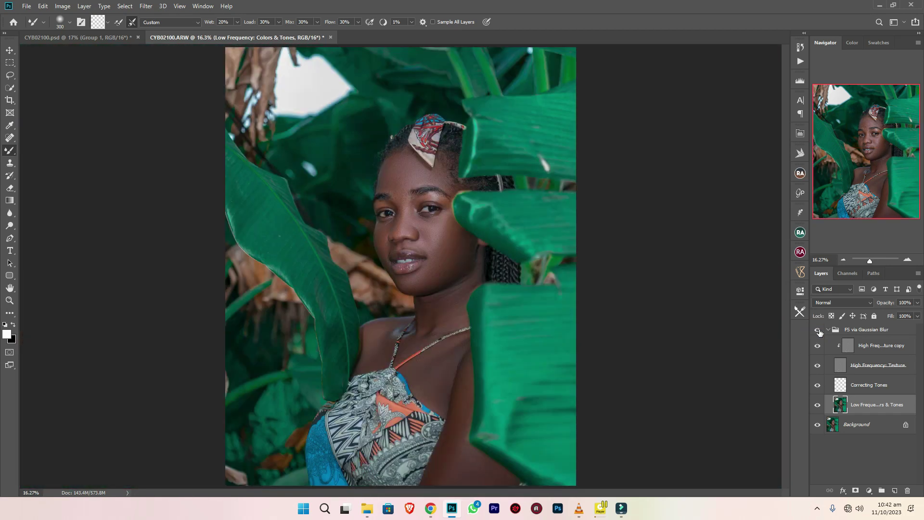
Step: Add a Hue/Saturation adjustment above the collapsed FS via Gaussian Blur group and set the Reds saturation to -75
click(829, 331)
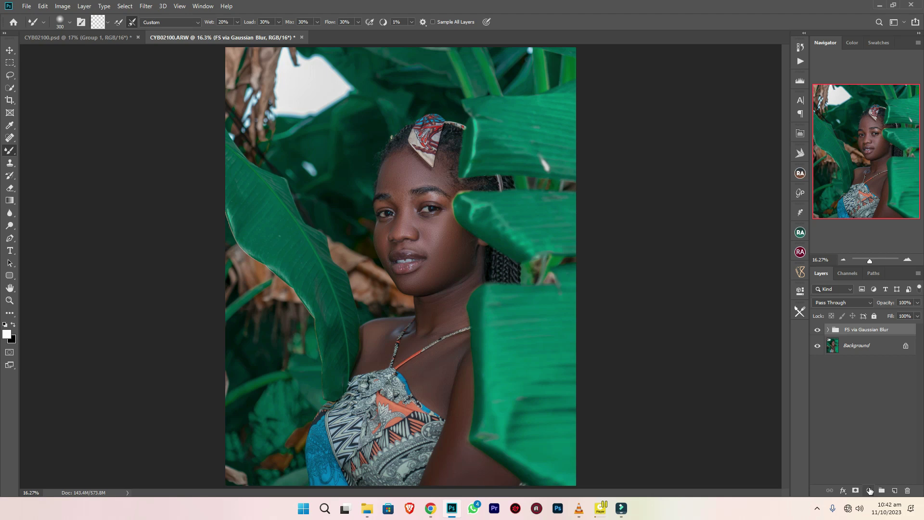
click(869, 490)
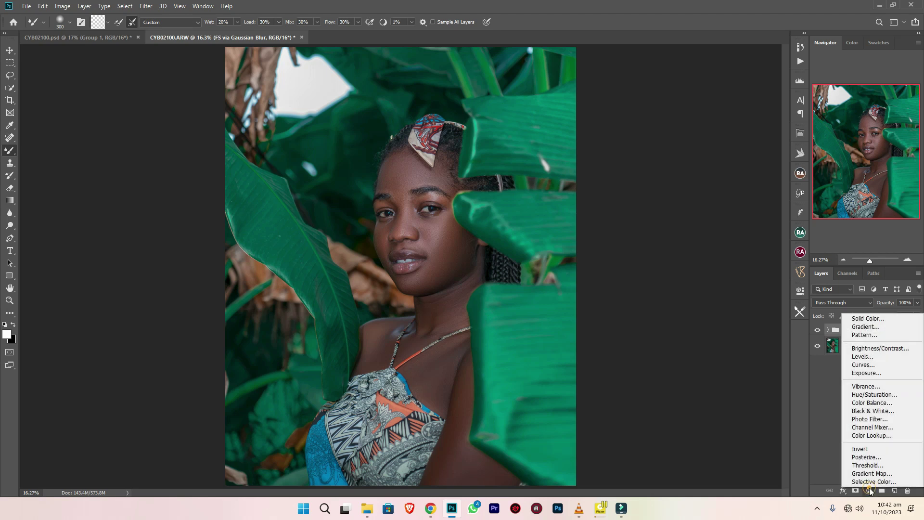
click(864, 394)
click(698, 333)
click(696, 348)
key(Down)
drag(689, 373, 674, 376)
Step: Set the Yellows to saturation -90 and lightness +60 in the Hue/Saturation adjustment
click(695, 336)
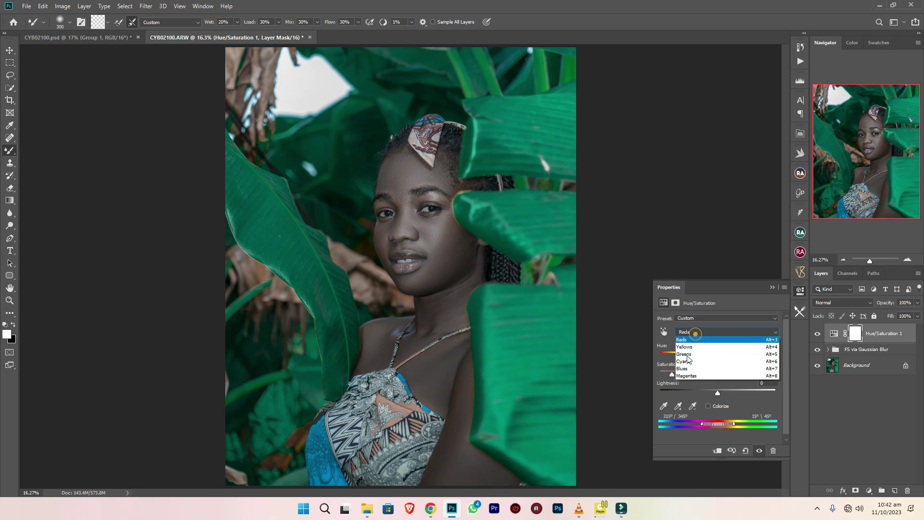
click(687, 357)
drag(686, 375, 667, 375)
drag(736, 392, 751, 394)
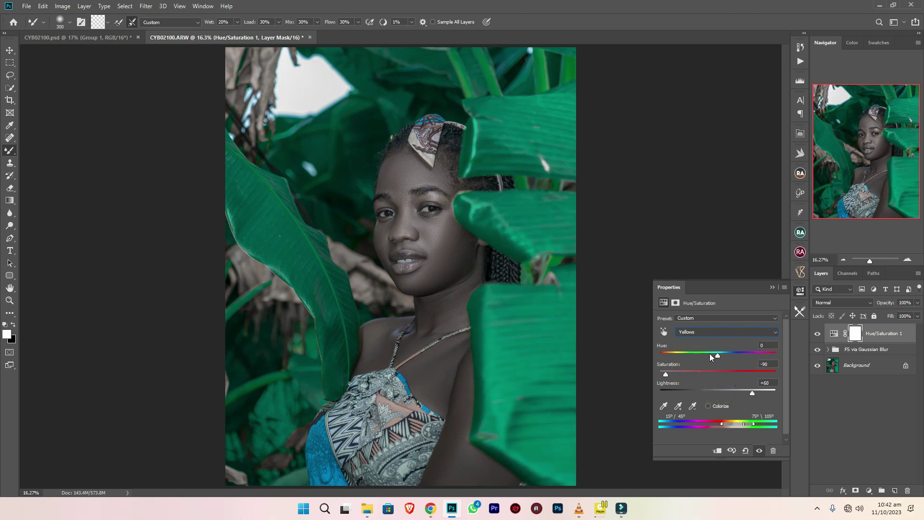
Step: Raise the Reds lightness to +47 in the Hue/Saturation adjustment and collapse its settings
click(696, 331)
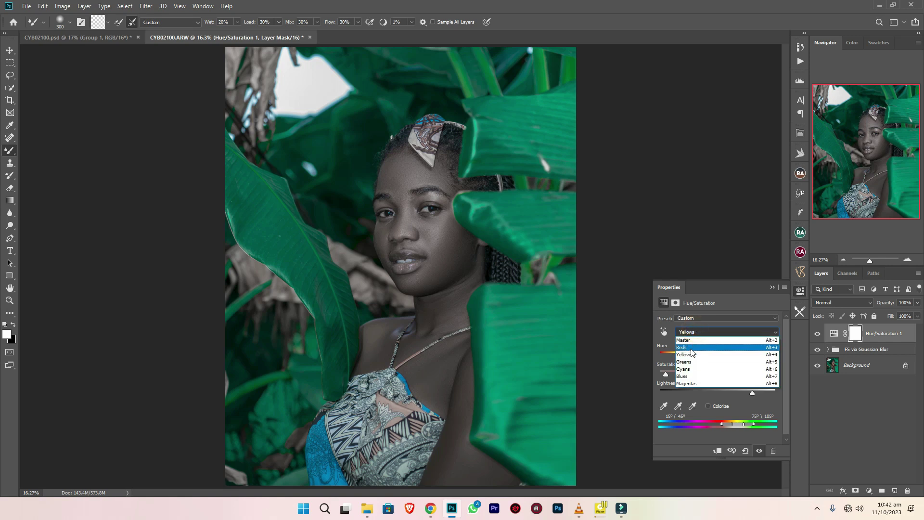
click(692, 346)
drag(727, 391, 741, 391)
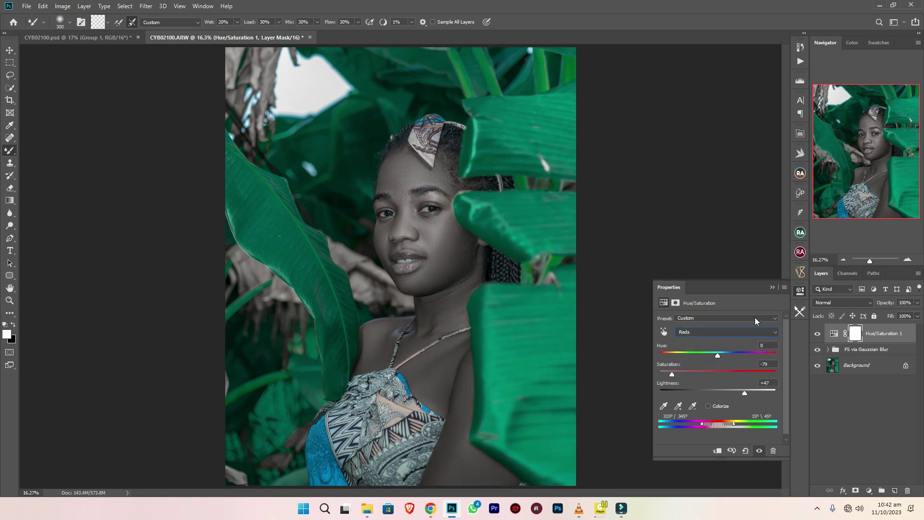
click(772, 289)
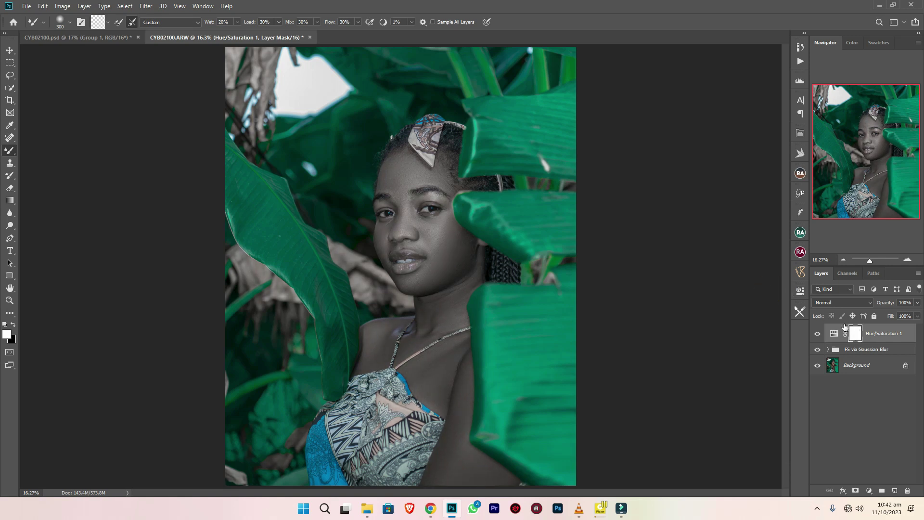
Step: Invert the Hue/Saturation mask to black and adjust the hardness of an 800 px Soft Round Brush
key(ctrl+i)
right_click(11, 150)
click(53, 152)
right_click(390, 207)
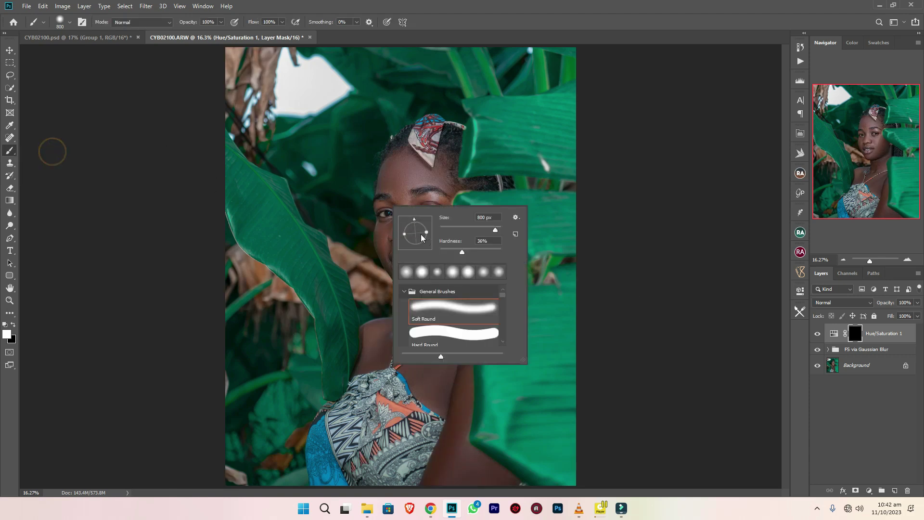
drag(441, 249, 449, 252)
key(Return)
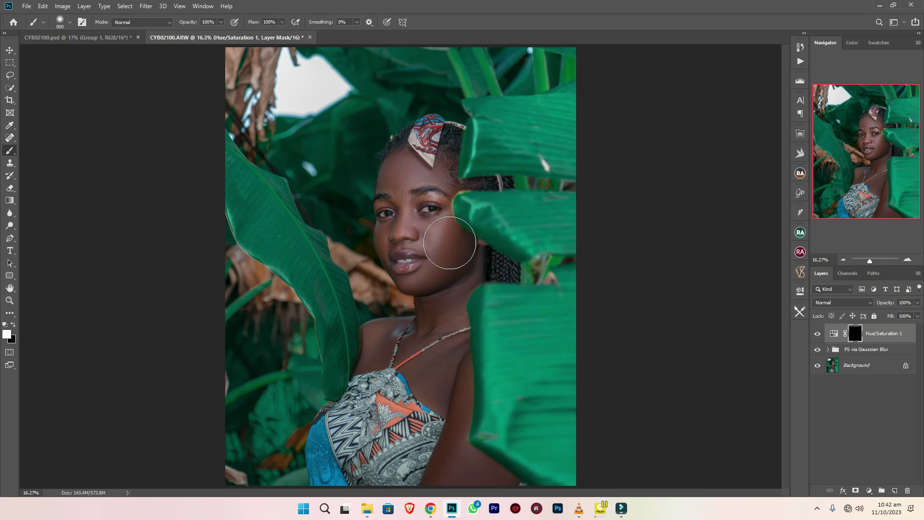
Step: Shrink the brush to 25 px and paint white on the Hue/Saturation mask over the whites of the eyes
scroll(429, 208, up, 8)
scroll(409, 277, up, 2)
key([)
key([)
key([)
key([)
key([)
key([)
key([)
key([)
key([)
key([)
key([)
key([)
key([)
key([)
key([)
key([)
key([)
key([)
key([)
key([)
mouse_move(394, 334)
mouse_down()
mouse_move(292, 339)
mouse_move(376, 303)
mouse_move(316, 321)
mouse_move(338, 303)
mouse_move(385, 289)
mouse_move(384, 314)
mouse_move(440, 324)
mouse_up()
key(bracketleft)
key(bracketleft)
key(bracketleft)
mouse_move(519, 318)
mouse_down()
mouse_move(550, 313)
mouse_move(521, 299)
mouse_move(606, 318)
mouse_move(682, 314)
mouse_up()
key(bracketright)
key(bracketright)
scroll(473, 311, down, 5)
key(bracketright)
key(bracketright)
key(bracketright)
scroll(586, 323, up, 2)
key(bracketleft)
key(bracketleft)
mouse_move(132, 359)
mouse_down()
mouse_move(89, 371)
mouse_move(94, 381)
mouse_move(138, 378)
mouse_up()
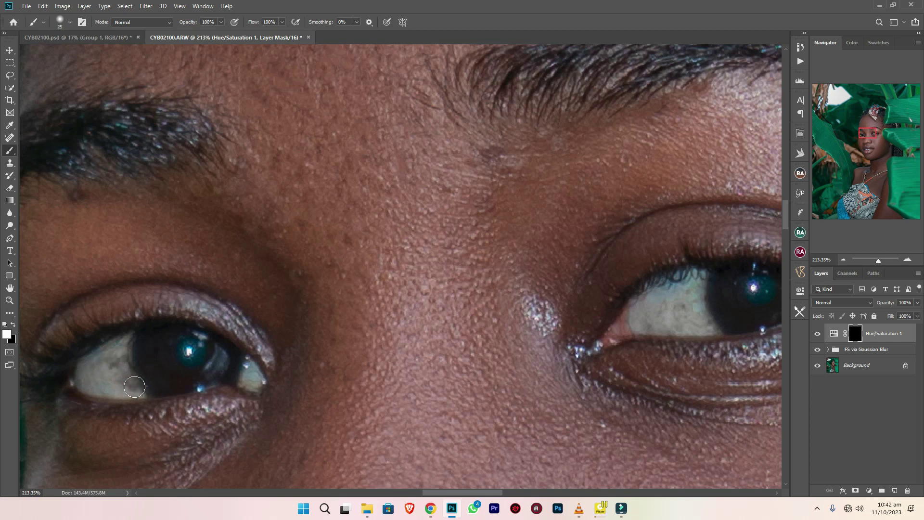
Step: Paint the inner corner of the eye farther from the leaf on the Hue/Saturation mask with a 20 px brush
key(bracketleft)
key(bracketleft)
key(bracketleft)
key(bracketright)
key(bracketright)
drag(243, 381, 244, 371)
scroll(243, 356, down, 3)
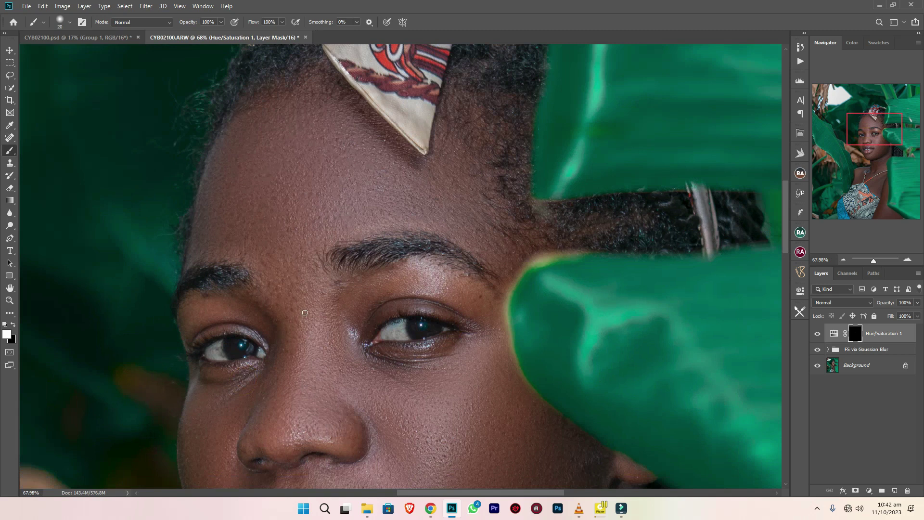
key(ctrl+0)
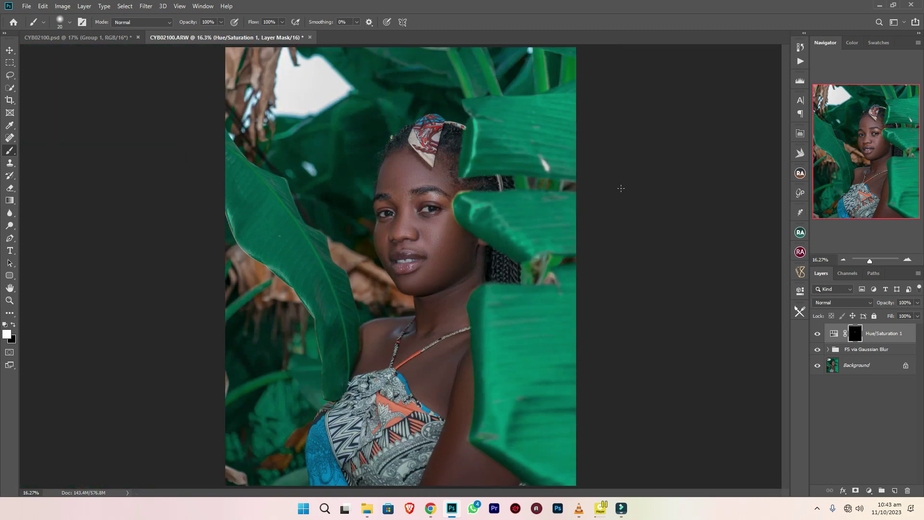
scroll(435, 193, up, 4)
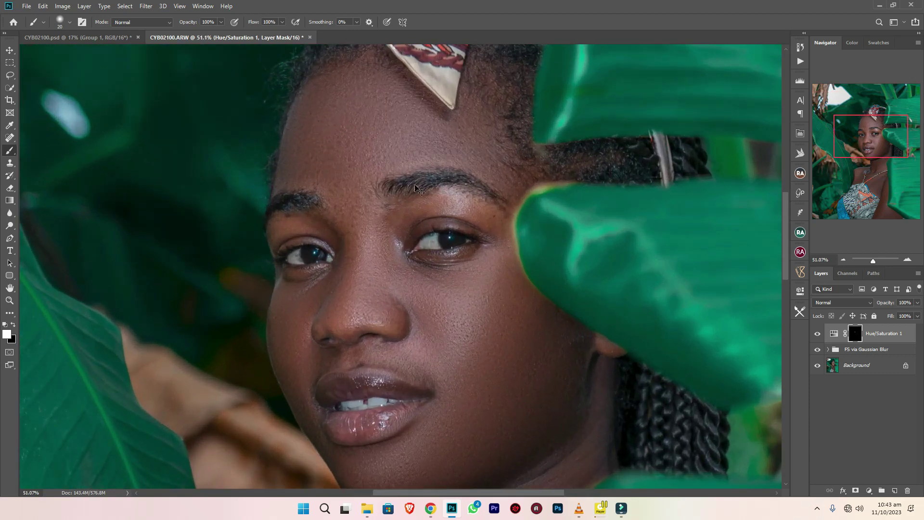
scroll(416, 188, down, 4)
key(ctrl+0)
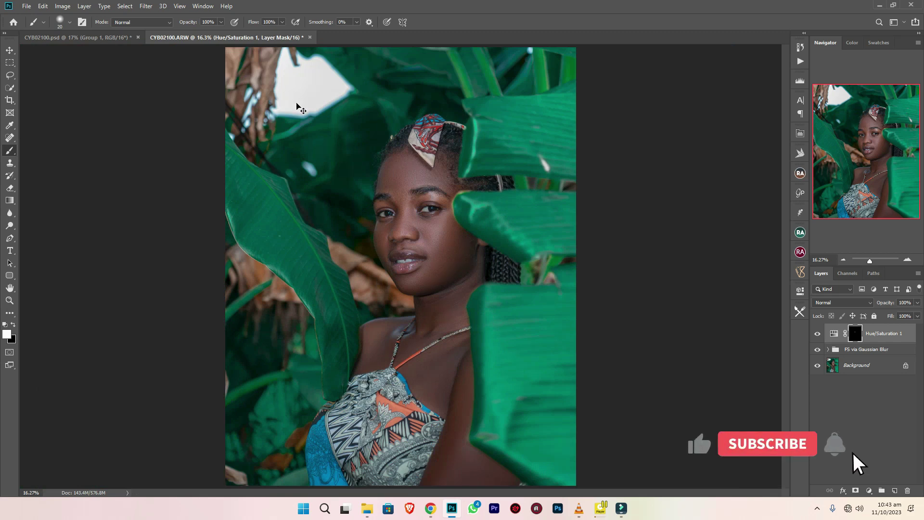
Step: Stamp all visible layers into a new top layer and add a Levels adjustment above it with white input level 210
key(ctrl+shift+alt+e)
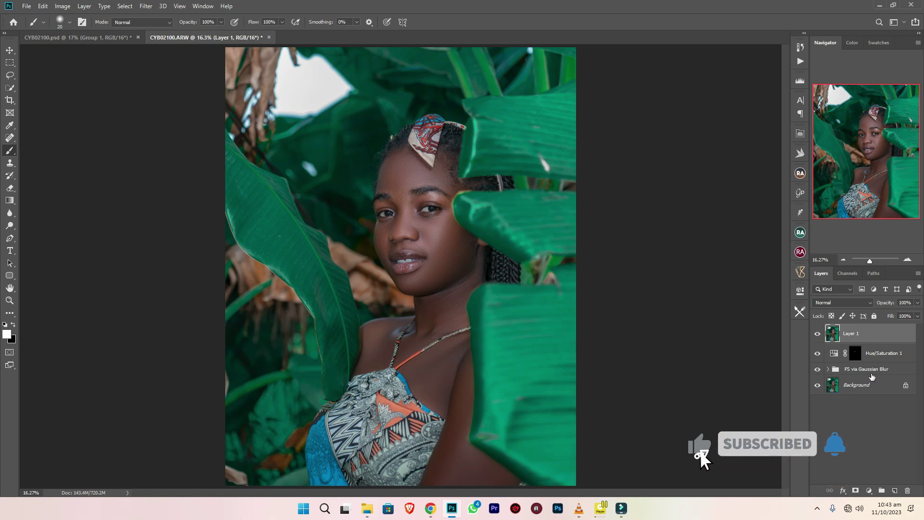
click(869, 490)
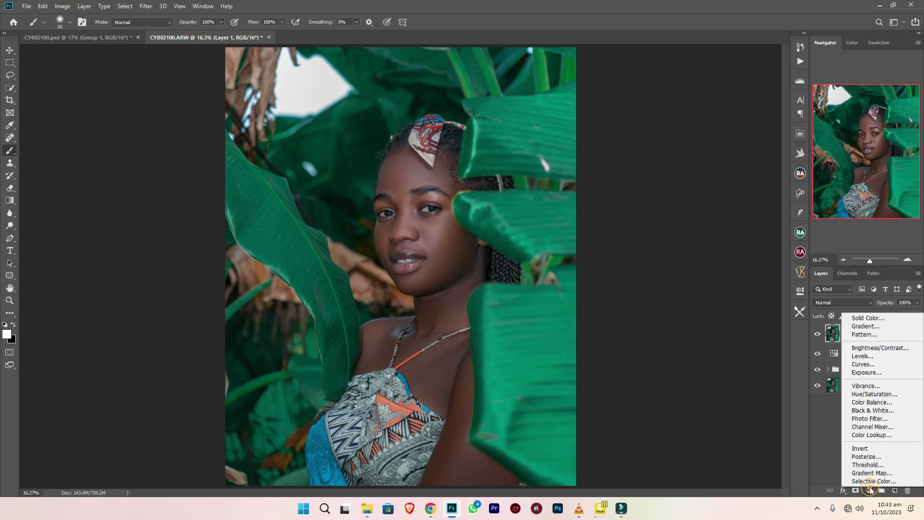
click(862, 356)
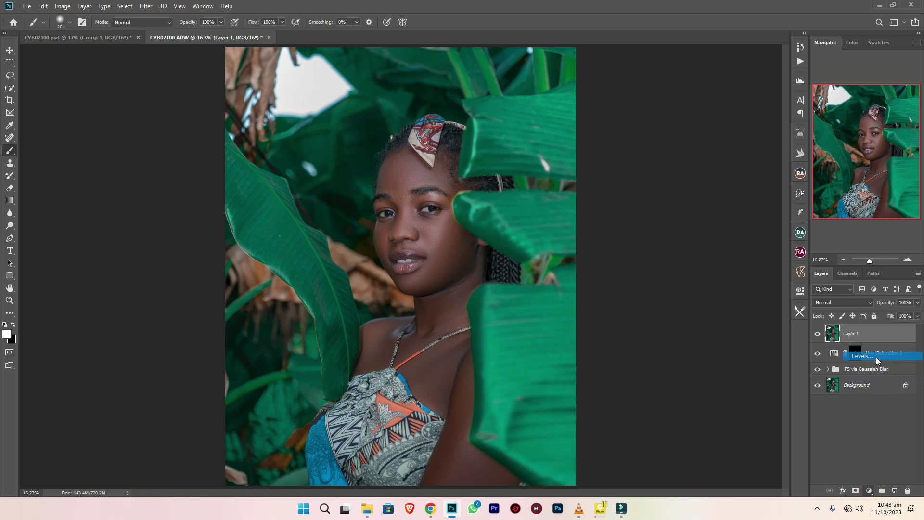
drag(776, 387, 759, 381)
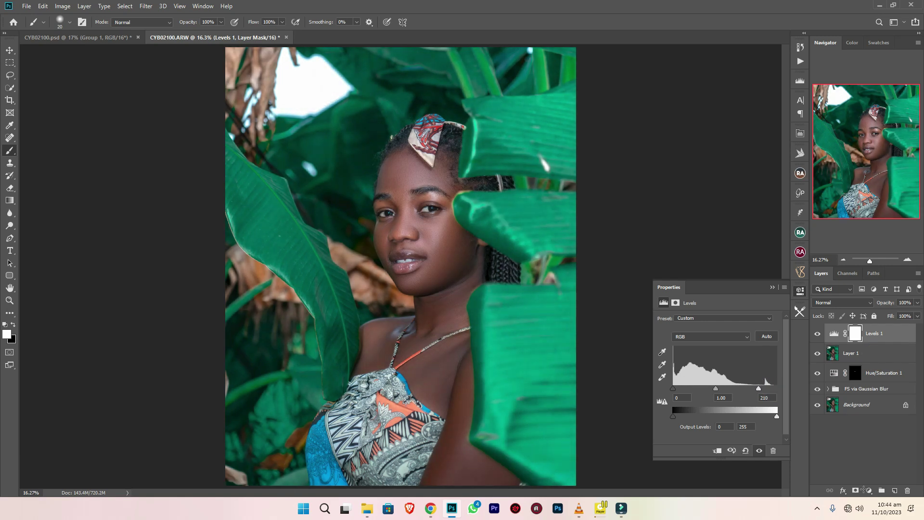
Step: Add an Exposure adjustment above the Levels layer with exposure +0.22
click(869, 494)
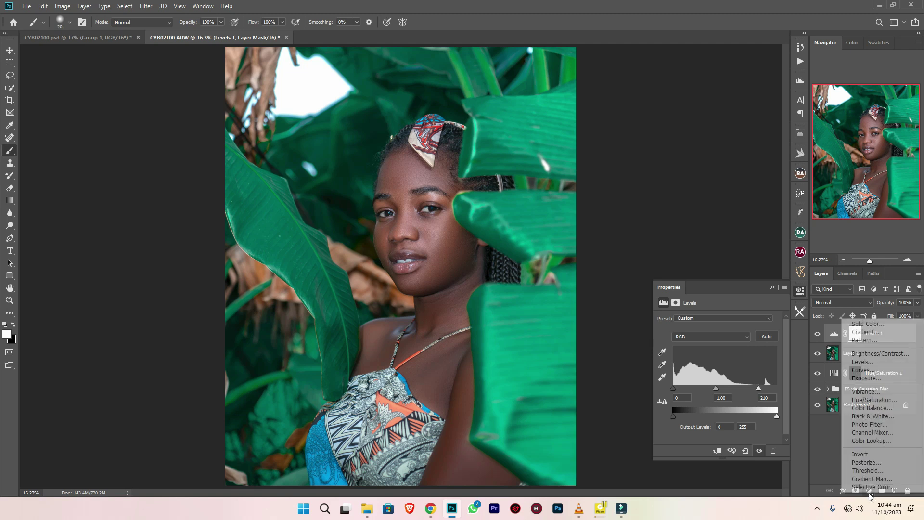
click(869, 374)
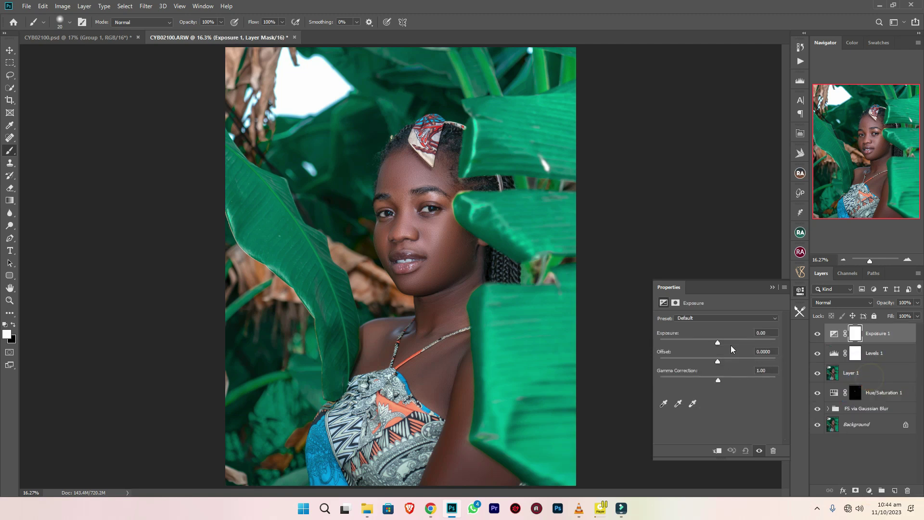
drag(718, 343, 719, 343)
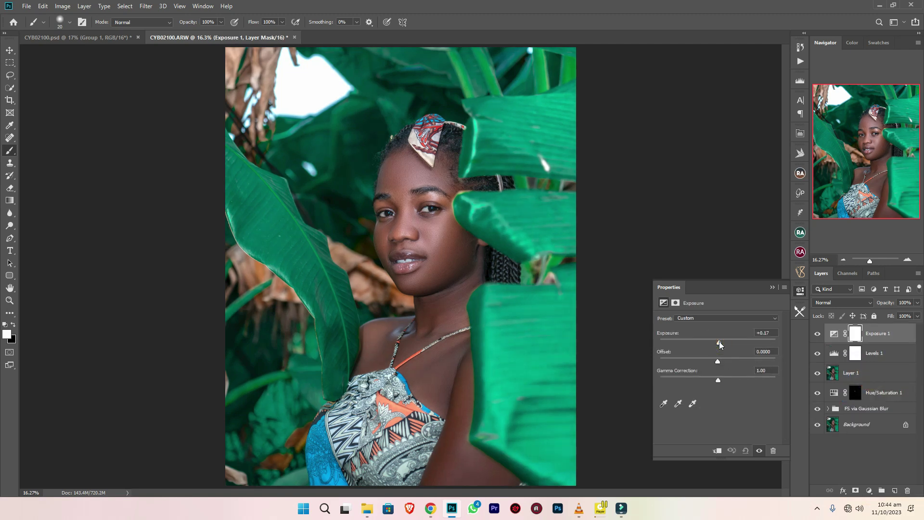
Step: Add a Brightness/Contrast adjustment with brightness 15 and collapse its settings
click(870, 491)
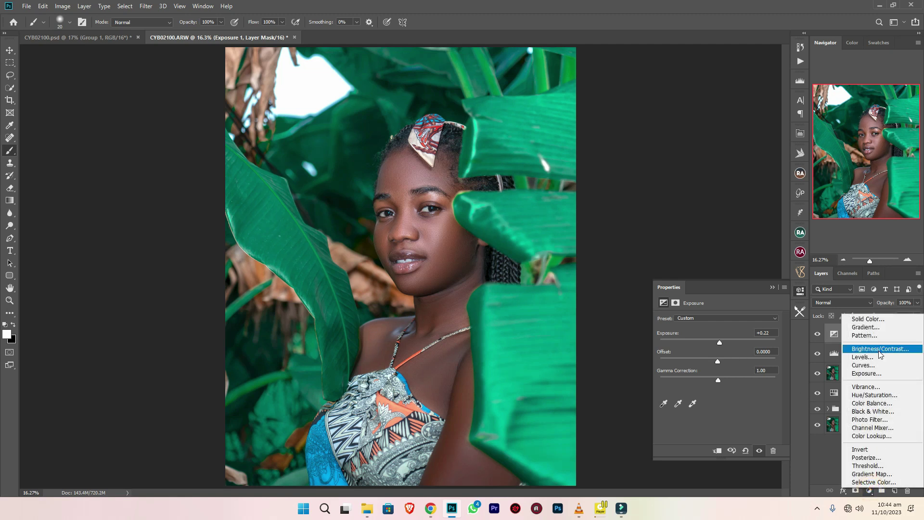
click(879, 350)
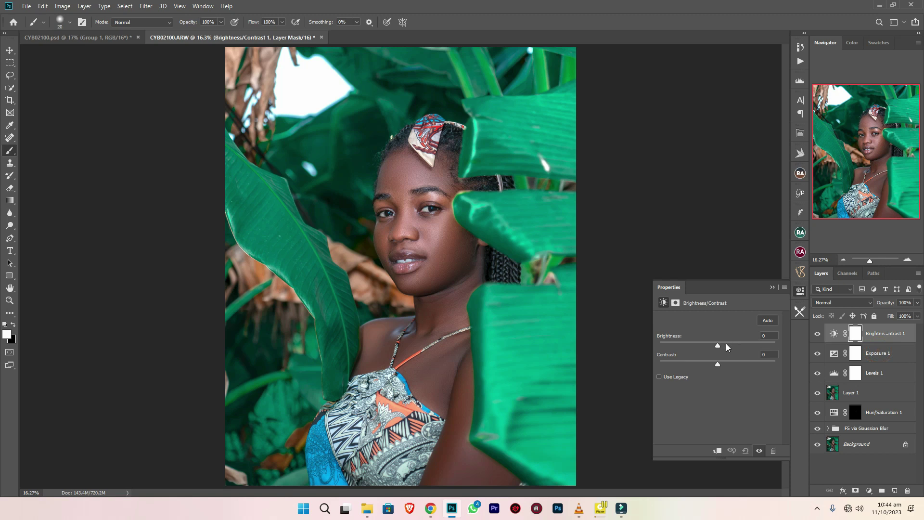
click(724, 344)
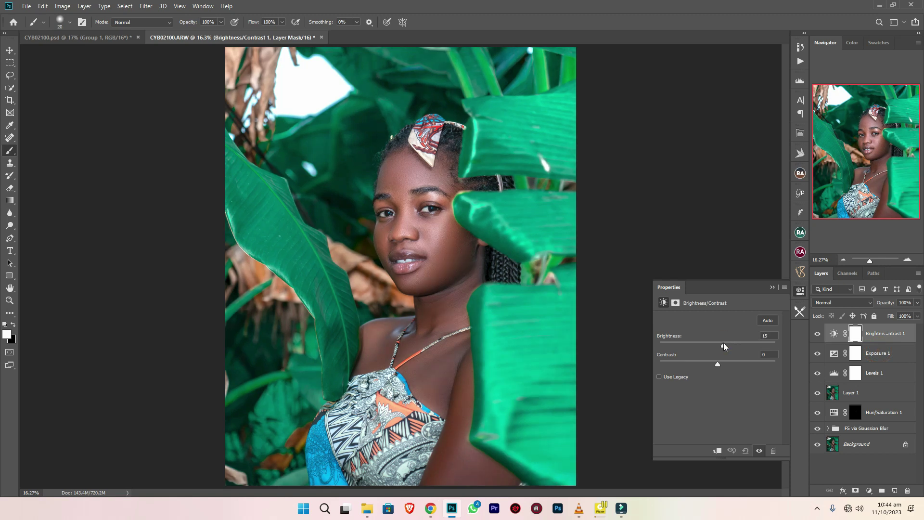
click(724, 343)
click(771, 288)
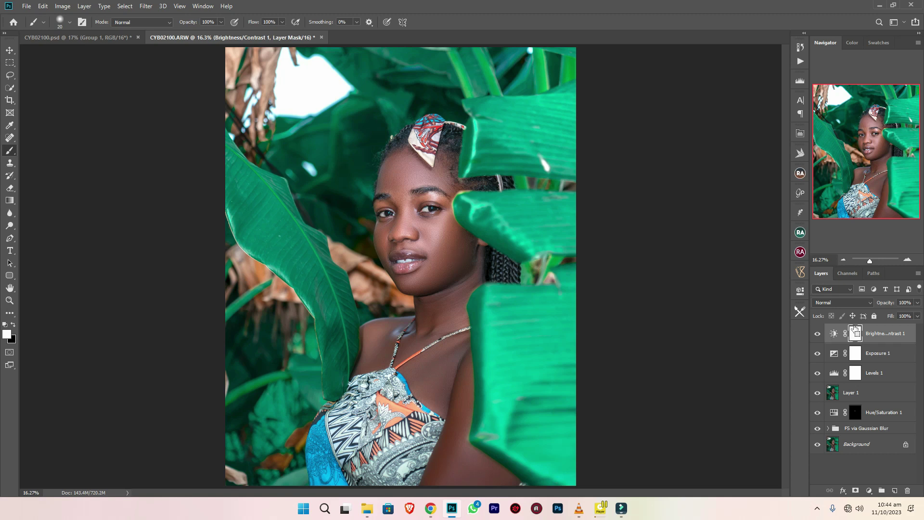
Step: Invert the Brightness/Contrast mask to black and paint white over the woman's face and neck with a large Soft Round brush
key(ctrl+i)
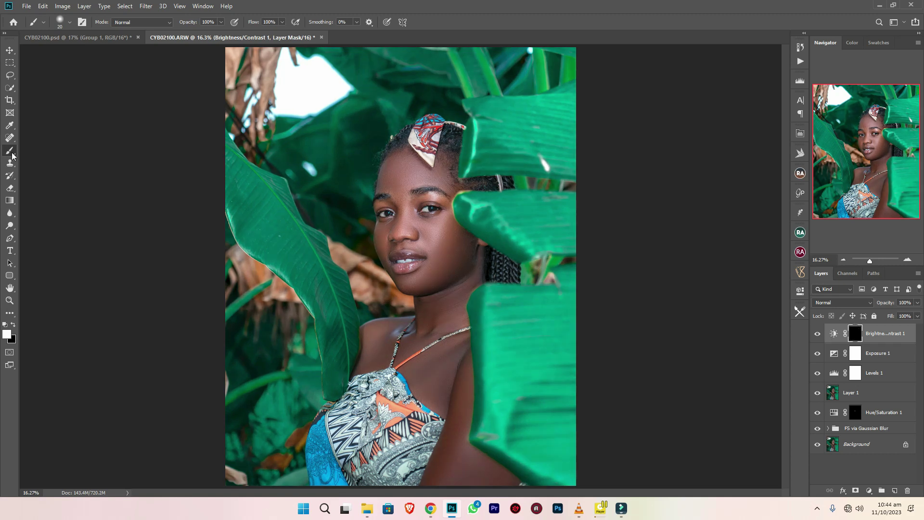
right_click(384, 206)
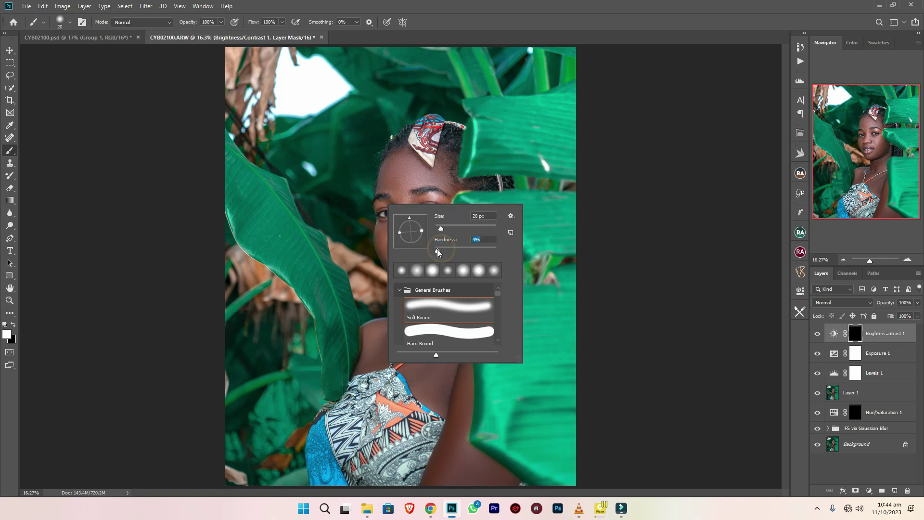
key(Return)
mouse_move(395, 240)
mouse_down()
mouse_move(414, 166)
mouse_move(404, 252)
mouse_move(416, 273)
mouse_move(449, 268)
mouse_move(454, 256)
mouse_move(436, 251)
mouse_move(431, 168)
mouse_move(419, 267)
mouse_move(447, 248)
mouse_move(446, 270)
mouse_up()
key(])
key([)
key([)
key([)
mouse_move(432, 314)
mouse_down()
mouse_move(392, 356)
mouse_move(385, 348)
mouse_move(447, 348)
mouse_move(436, 352)
mouse_move(436, 386)
mouse_move(438, 315)
mouse_move(453, 272)
mouse_move(430, 258)
mouse_move(428, 182)
mouse_move(417, 179)
mouse_move(413, 158)
mouse_move(433, 180)
mouse_up()
key(bracketright)
key(bracketright)
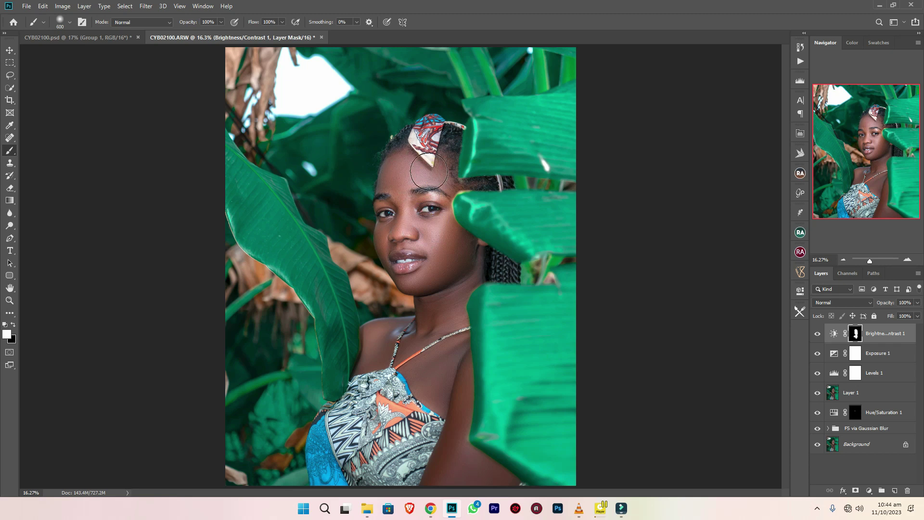
Step: Add a Selective Color adjustment, raise Black in the Blacks range to +8%, and collapse its settings
click(870, 490)
click(868, 484)
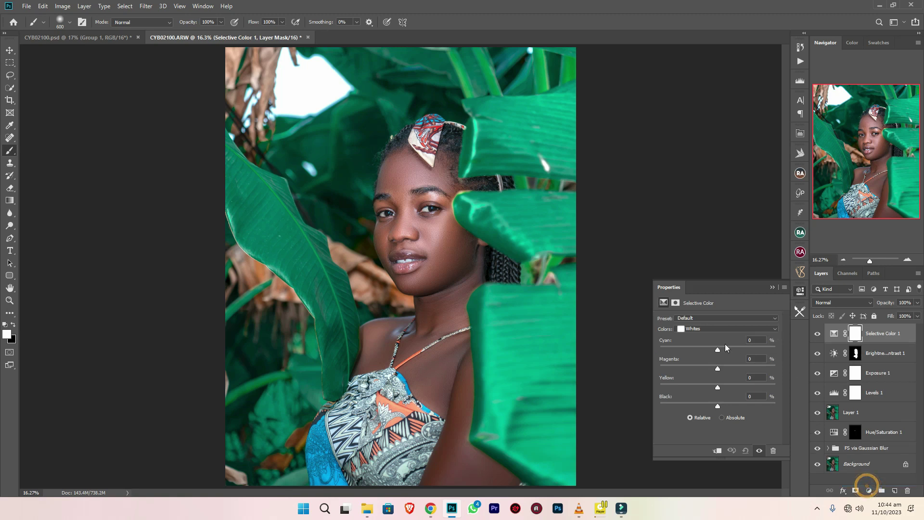
click(717, 329)
click(697, 398)
drag(717, 403, 724, 406)
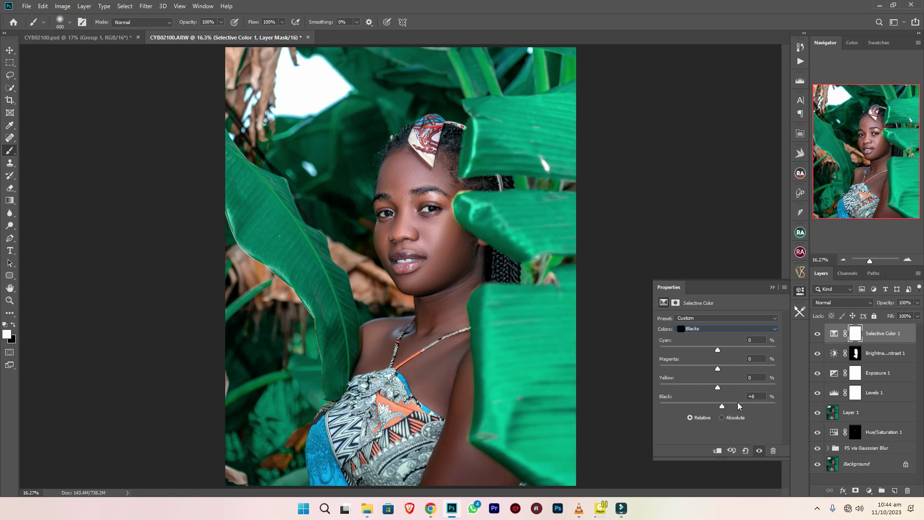
click(772, 287)
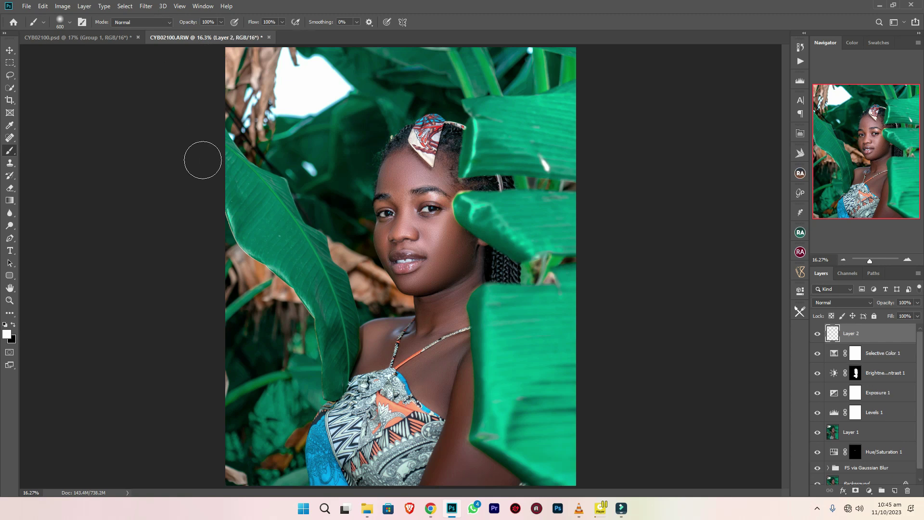
Step: Apply a High Pass filter with a 1.5-pixel radius to the merged copy of the visible layers at the top of the stack
click(146, 6)
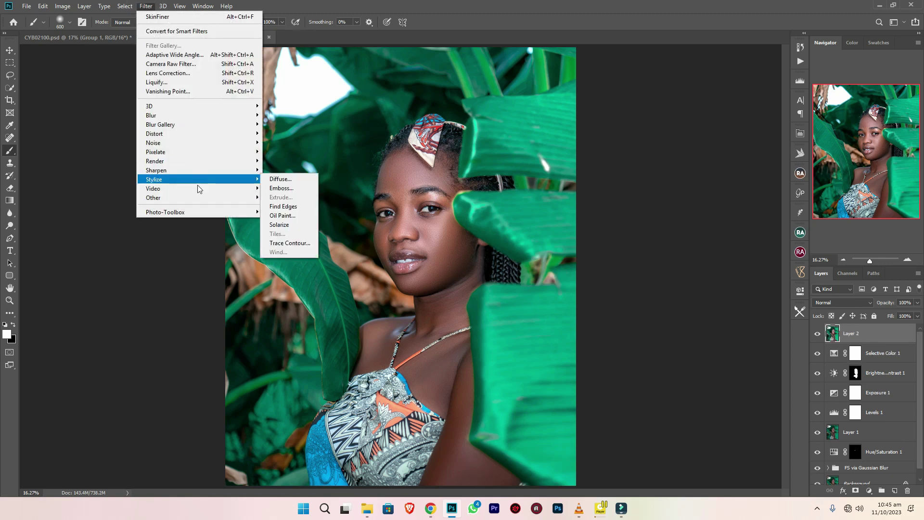
mouse_move(231, 198)
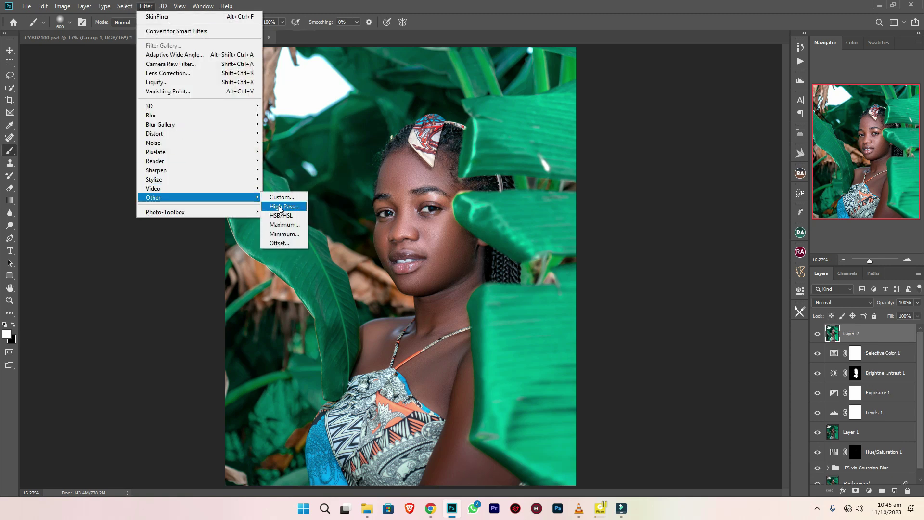
click(277, 207)
drag(459, 109, 555, 138)
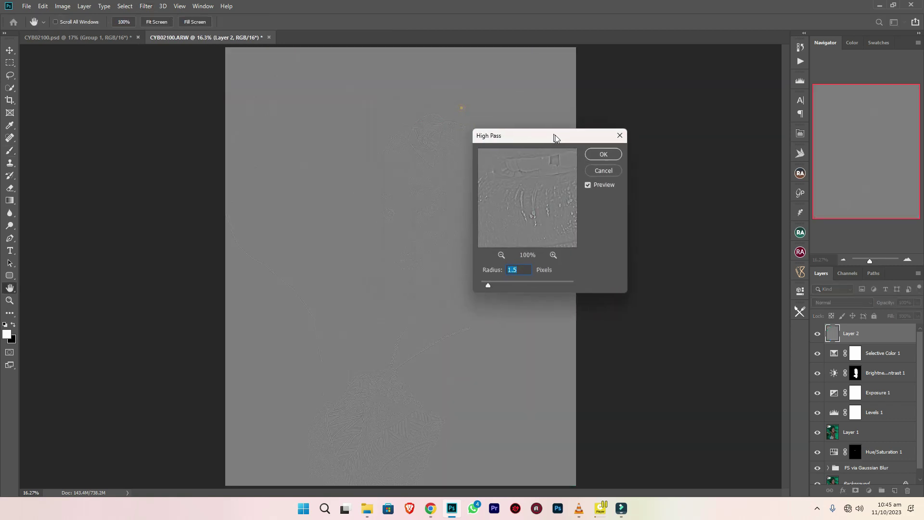
click(520, 273)
click(405, 205)
click(413, 199)
click(412, 207)
click(407, 212)
click(409, 217)
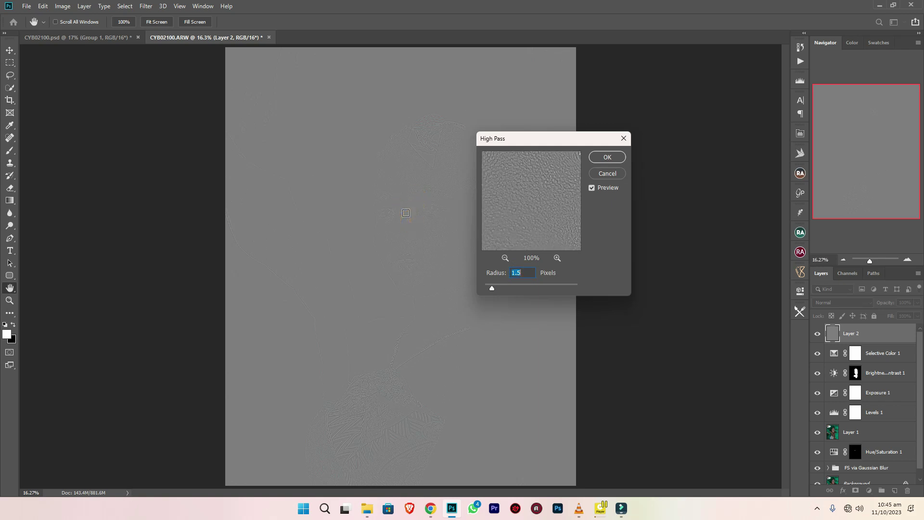
click(406, 208)
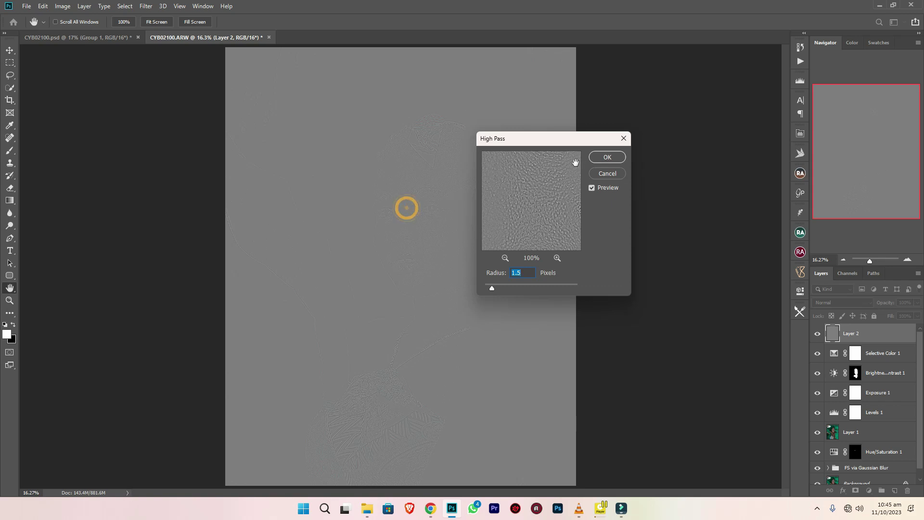
click(607, 158)
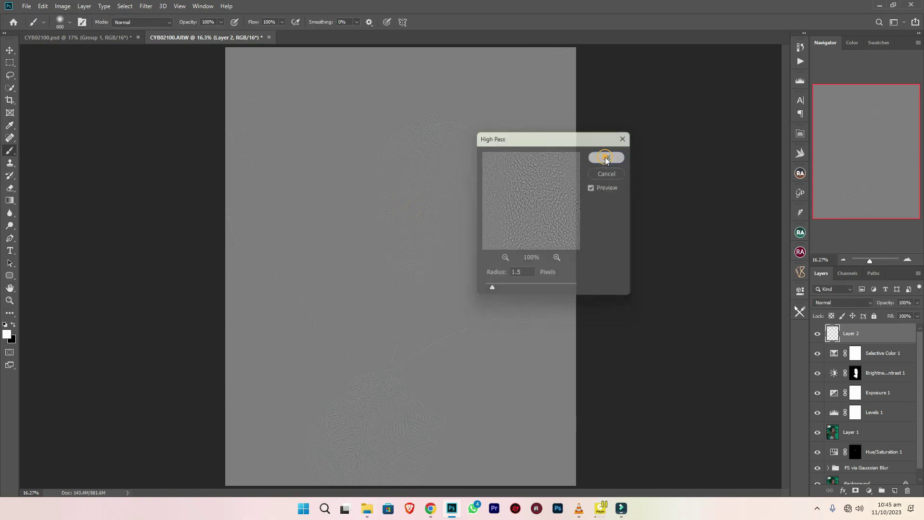
Step: Set the high-pass layer's blend mode to Vivid Light and compare the face with the layer hidden and shown
click(831, 303)
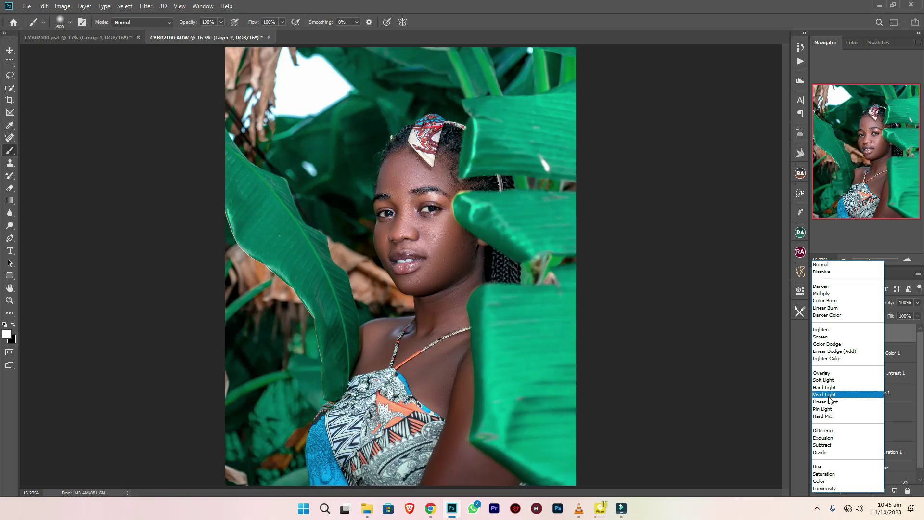
click(828, 395)
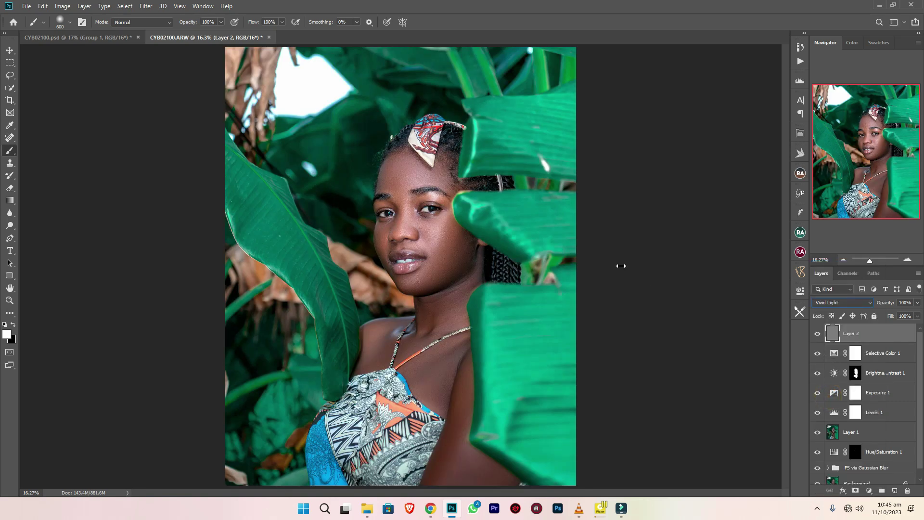
scroll(408, 213, up, 5)
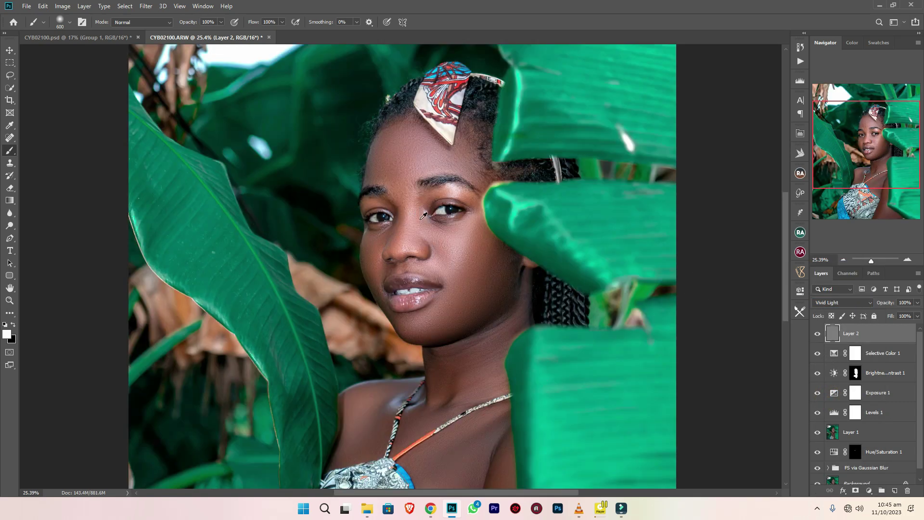
scroll(445, 233, up, 1)
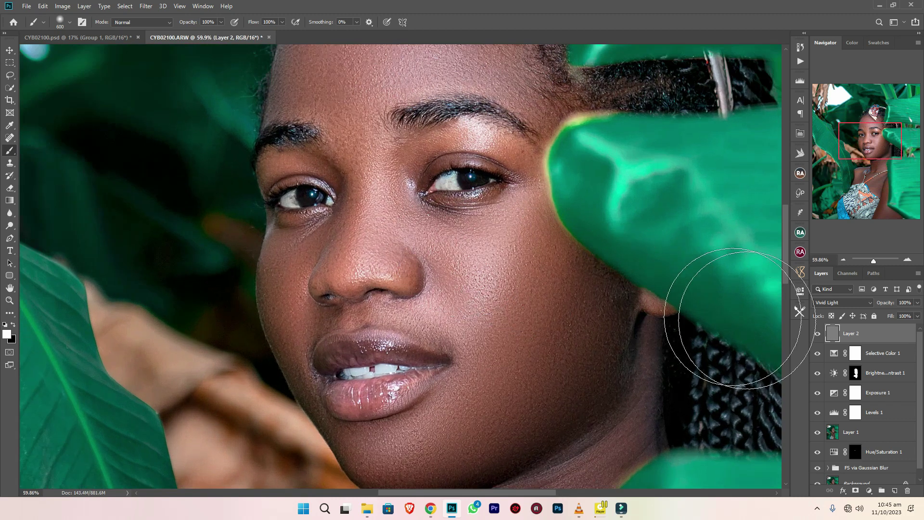
click(817, 334)
click(818, 334)
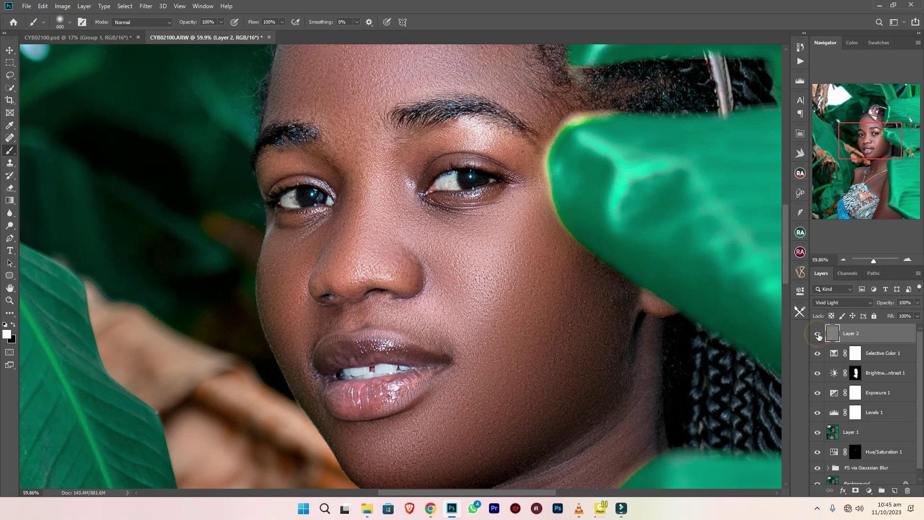
Step: Reduce the high-pass layer's opacity to 70% and check the sharpening on the face
click(905, 303)
text(70)
key(ctrl+0)
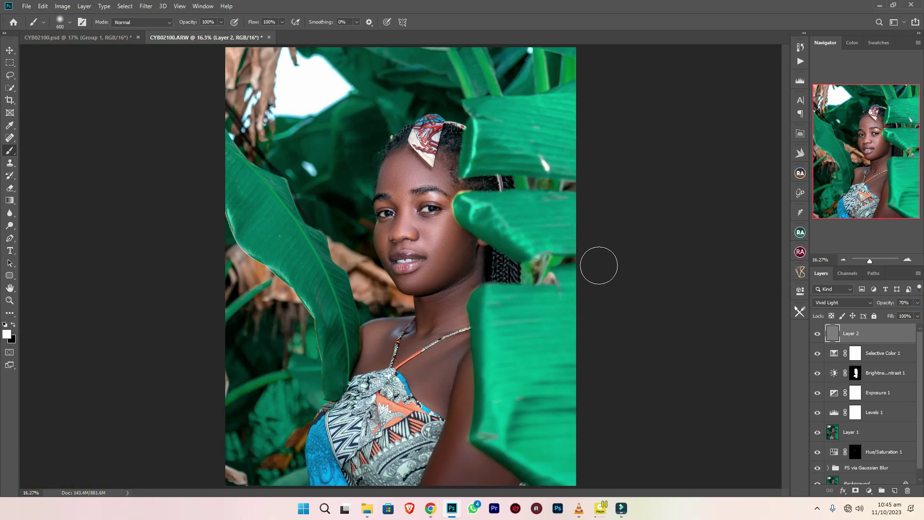
scroll(448, 221, up, 3)
scroll(448, 221, up, 1)
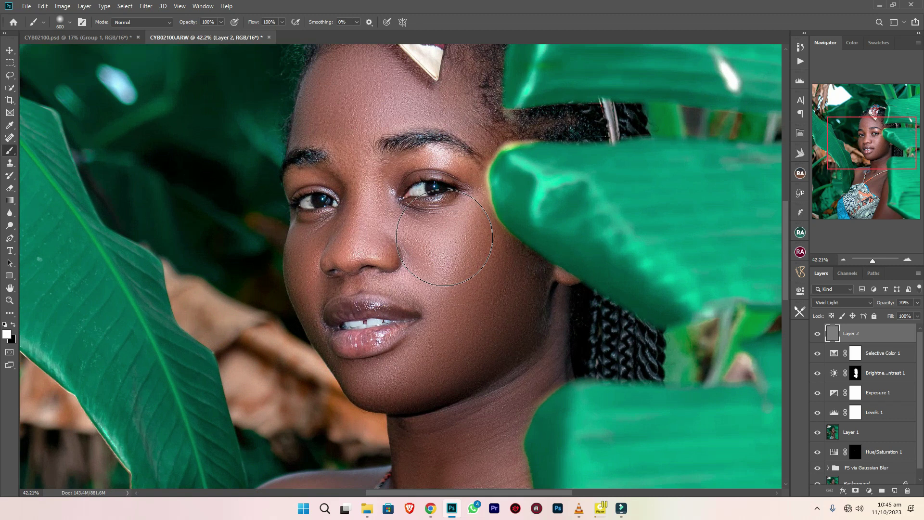
Step: Add a new empty layer at the top of the stack and set its blend mode to Soft Light
key(ctrl+0)
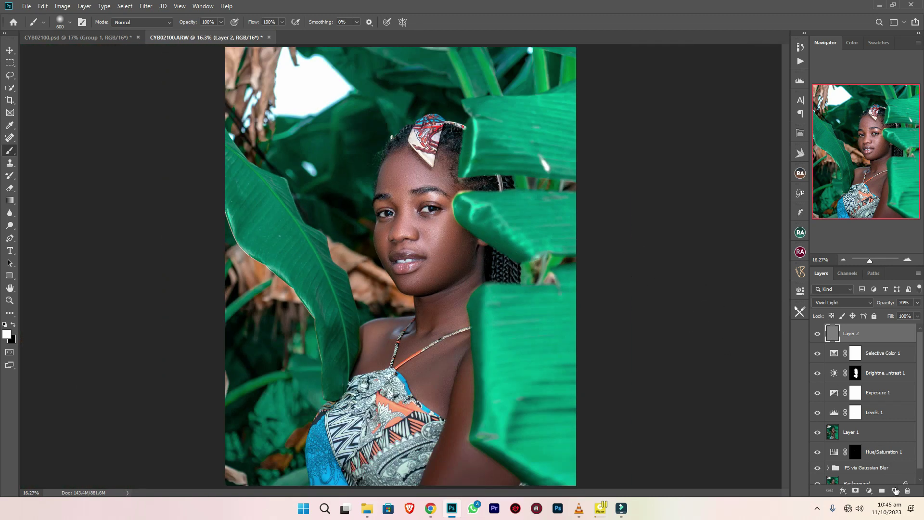
click(896, 491)
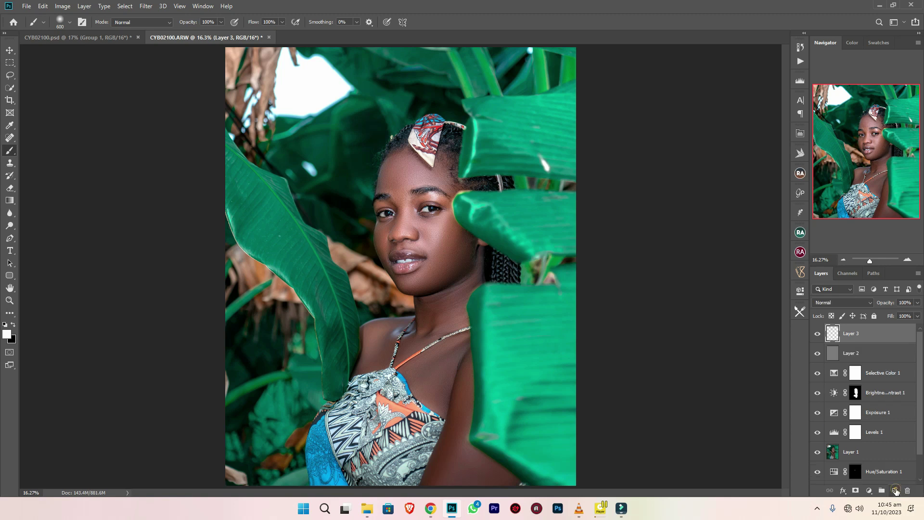
click(861, 307)
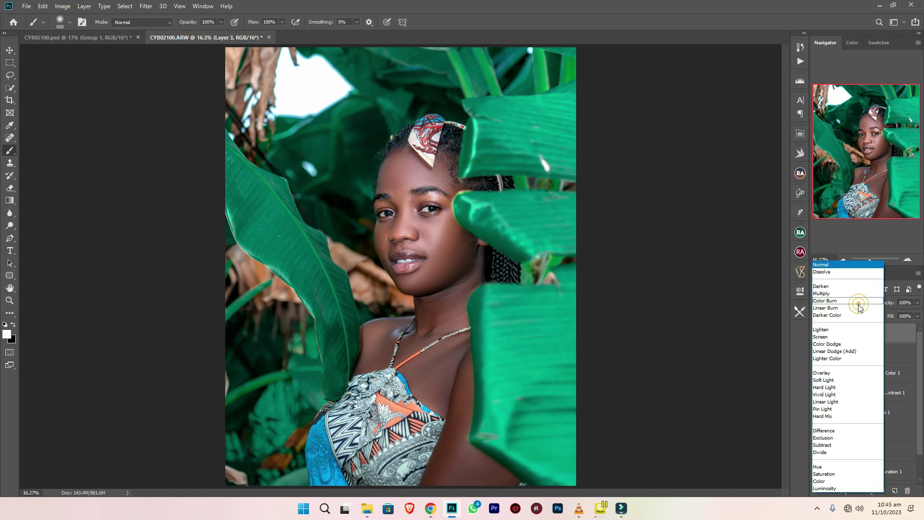
click(829, 379)
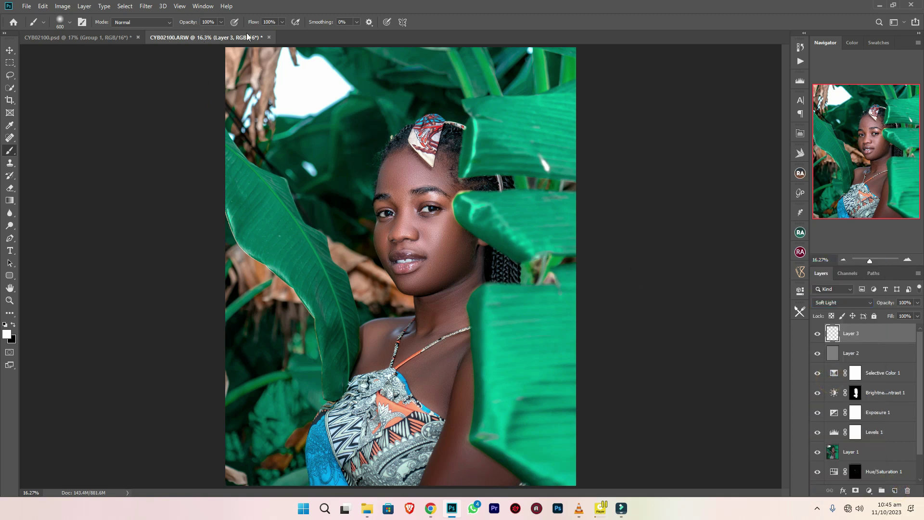
Step: Set the brush flow to 1% and the foreground color to pink #f3608d
text(1)
right_click(368, 244)
key(Return)
click(7, 334)
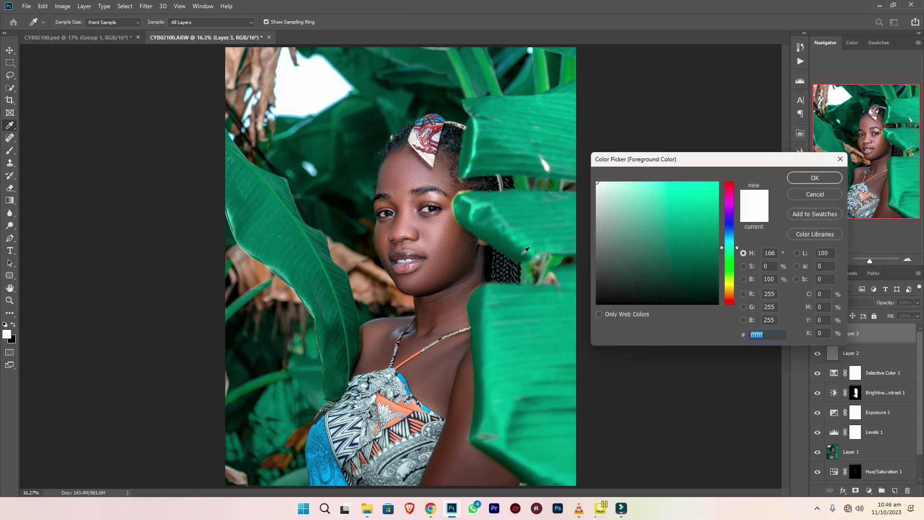
drag(726, 210, 730, 192)
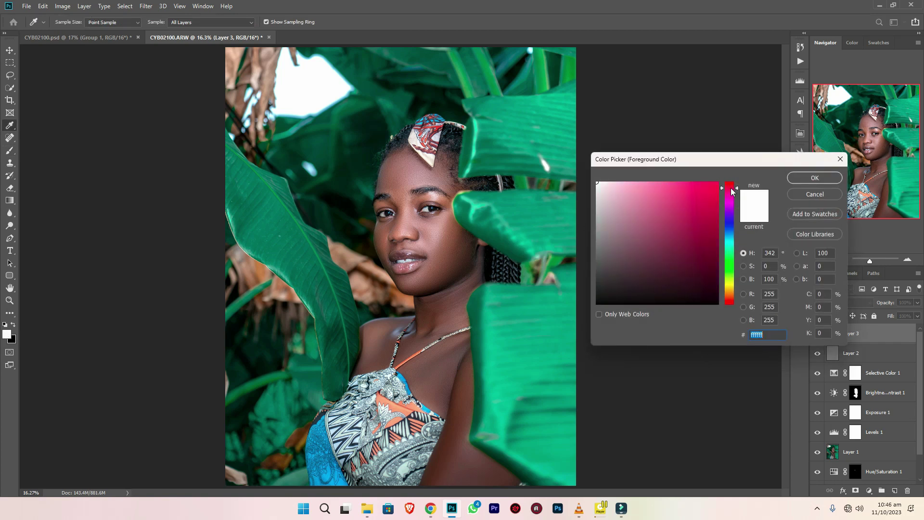
drag(665, 195, 671, 188)
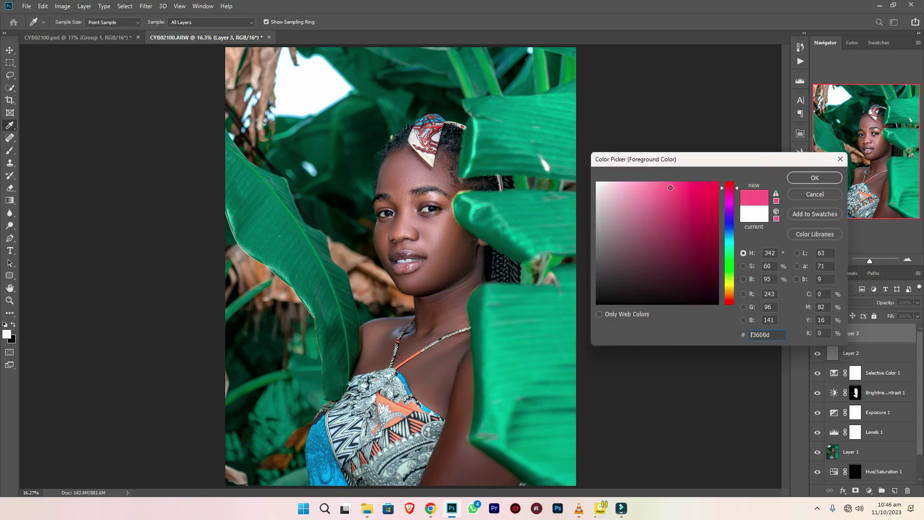
key(Return)
Step: Paint the whole lower lip pink on the Soft Light layer with a small soft brush, building up the color from corner to corner
key(b)
scroll(401, 256, up, 5)
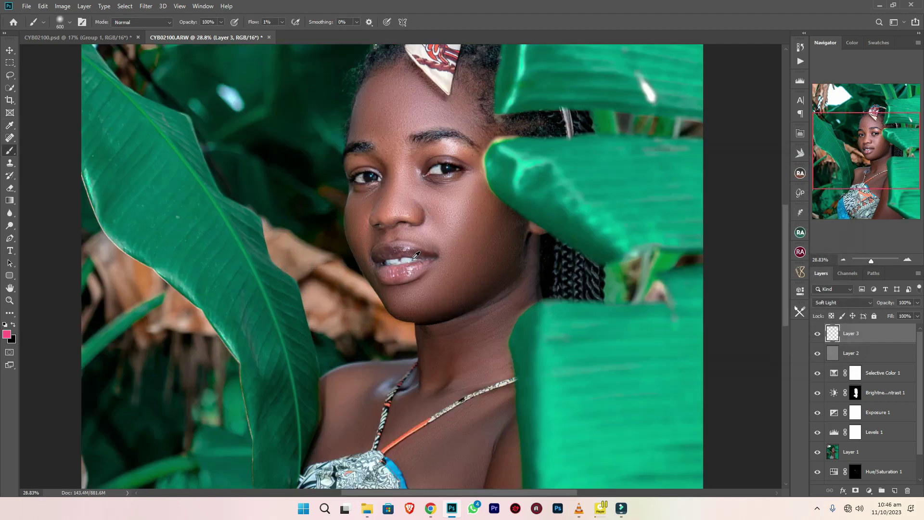
scroll(398, 253, up, 4)
key(bracketleft)
key(bracketleft)
key(bracketleft)
key(bracketleft)
key(bracketleft)
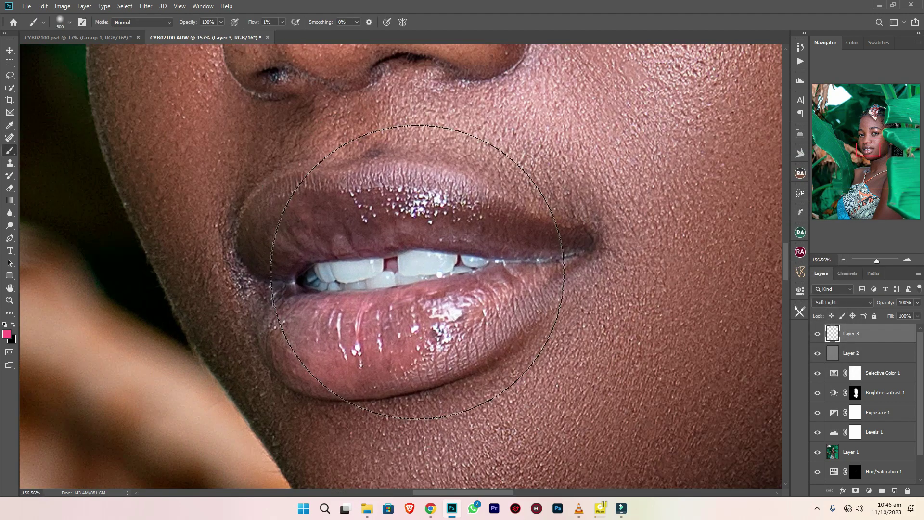
key(bracketleft)
key(bracketleft)
key(bracketleft)
key(bracketleft)
key(bracketleft)
key(bracketleft)
key(bracketleft)
key(bracketleft)
key(bracketleft)
key(bracketleft)
key(bracketleft)
key(bracketleft)
key(bracketright)
key(bracketright)
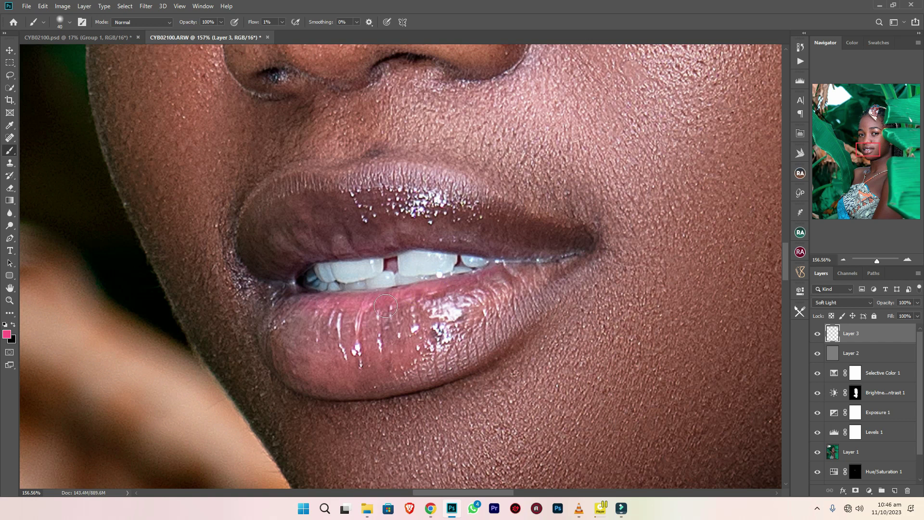
key(bracketleft)
key(bracketright)
key(bracketright)
key(bracketright)
mouse_move(283, 321)
mouse_down()
mouse_move(322, 362)
mouse_move(329, 386)
mouse_up()
mouse_move(297, 352)
mouse_down()
mouse_move(400, 363)
mouse_move(333, 371)
mouse_move(430, 340)
mouse_move(405, 341)
mouse_up()
key(bracketright)
drag(304, 308, 311, 330)
key(bracketright)
key(bracketright)
key(bracketright)
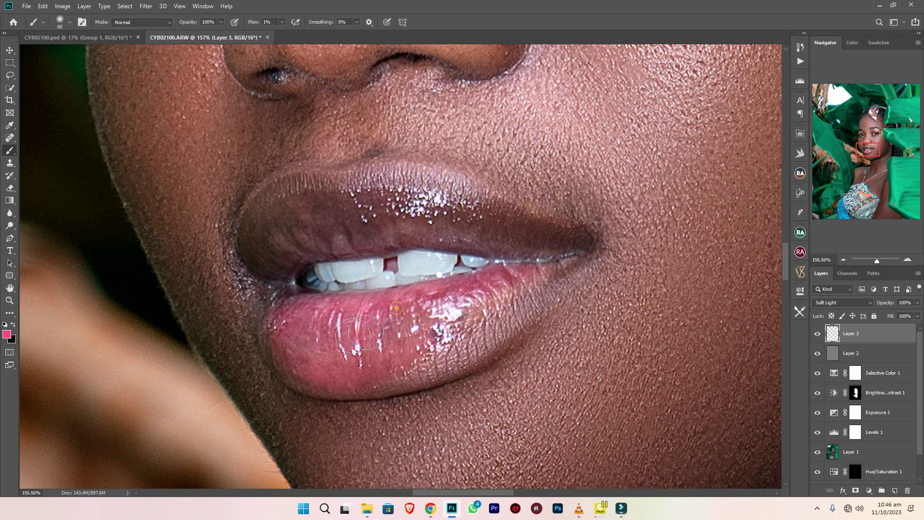
mouse_move(392, 340)
mouse_down()
mouse_move(350, 340)
mouse_move(510, 293)
mouse_up()
key(bracketleft)
key(bracketleft)
key(bracketleft)
key(bracketleft)
key(bracketleft)
key(bracketleft)
key(bracketright)
mouse_move(559, 268)
mouse_down()
mouse_move(571, 260)
mouse_move(417, 359)
mouse_up()
key(bracketright)
key(bracketright)
key(bracketright)
drag(469, 339, 390, 371)
key(bracketleft)
mouse_move(288, 372)
mouse_down()
mouse_move(353, 388)
mouse_move(304, 381)
mouse_move(323, 394)
mouse_move(376, 390)
mouse_up()
drag(316, 387, 441, 373)
key(bracketright)
key(bracketleft)
key(bracketleft)
drag(302, 343, 479, 322)
mouse_move(535, 279)
mouse_down()
mouse_move(463, 278)
mouse_move(377, 297)
mouse_move(545, 275)
mouse_up()
key(bracketleft)
key(bracketright)
key(bracketleft)
key(bracketleft)
click(571, 259)
key(bracketright)
click(354, 382)
Step: Swap the foreground color to black and darken the lower lip's bottom contour and mouth corner with a small soft brush
key(bracketleft)
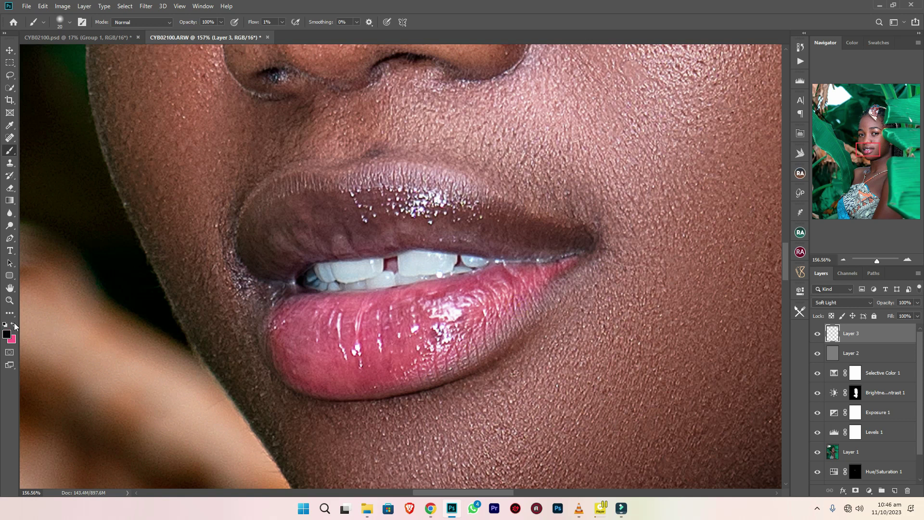
key(bracketright)
drag(578, 266, 490, 334)
key(bracketleft)
drag(583, 263, 536, 296)
key(bracketright)
click(553, 289)
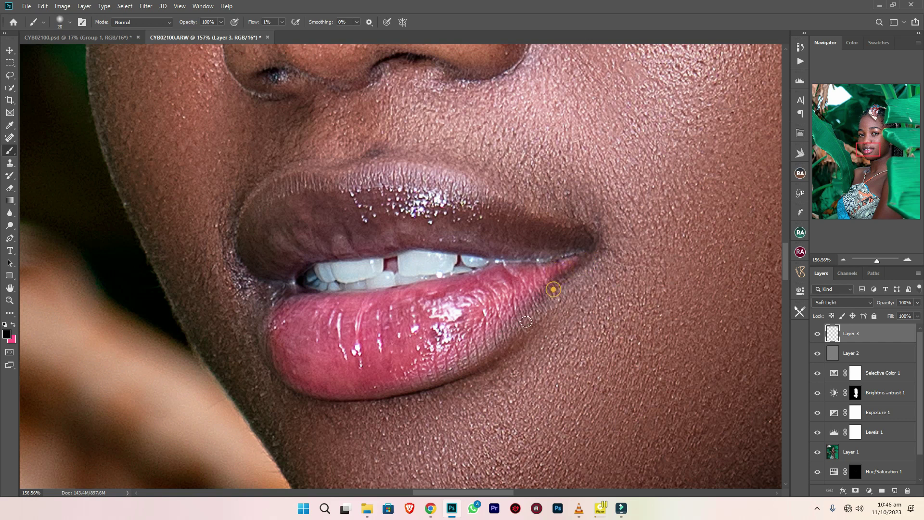
click(550, 284)
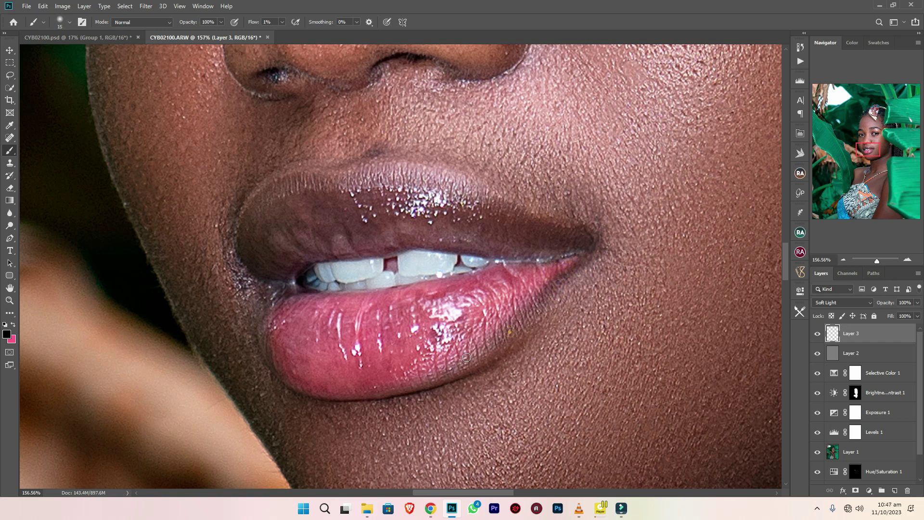
click(449, 371)
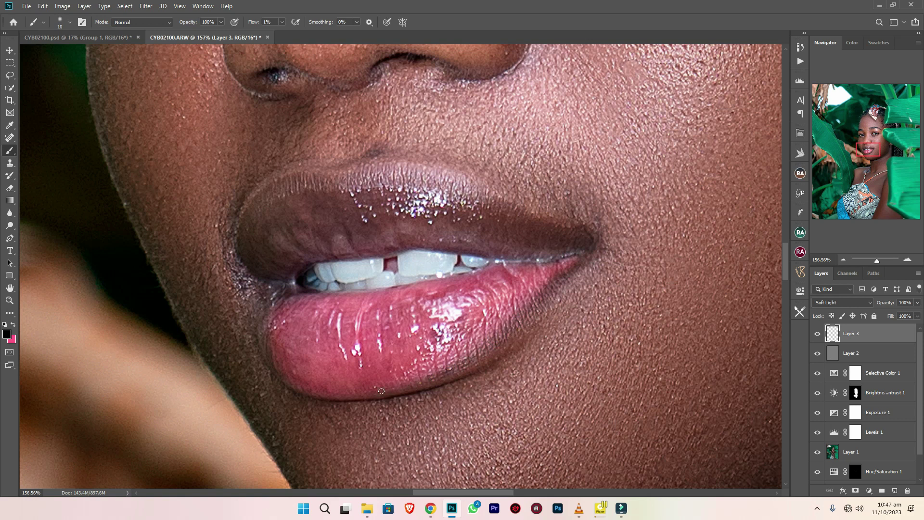
key(bracketright)
click(359, 392)
click(493, 340)
key(bracketright)
key(bracketleft)
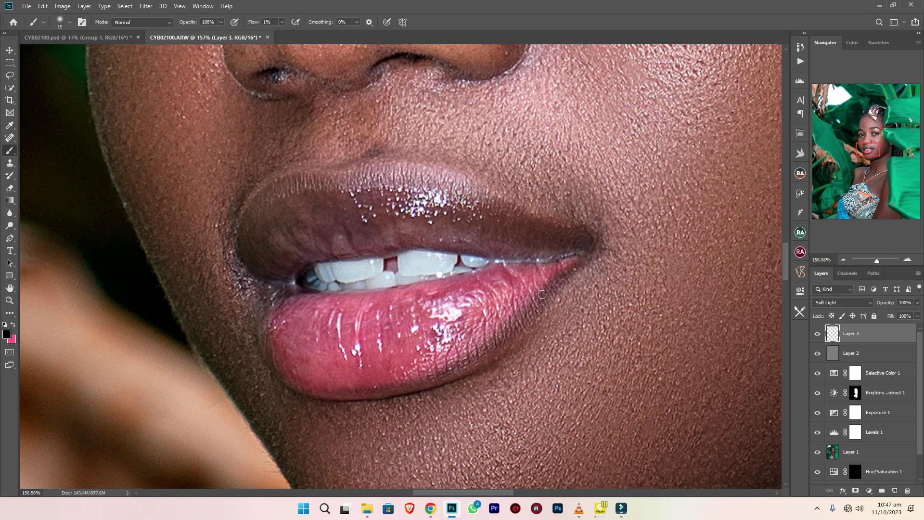
click(588, 253)
key(bracketright)
key(bracketleft)
click(461, 362)
click(390, 386)
key(bracketleft)
key(bracketright)
mouse_move(318, 390)
mouse_down()
mouse_move(405, 385)
mouse_move(484, 344)
mouse_up()
drag(427, 376, 525, 313)
Step: Brush black lightly along the upper lip's contour with a soft brush of about 25 px
scroll(537, 293, down, 2)
scroll(540, 291, down, 3)
scroll(462, 235, up, 2)
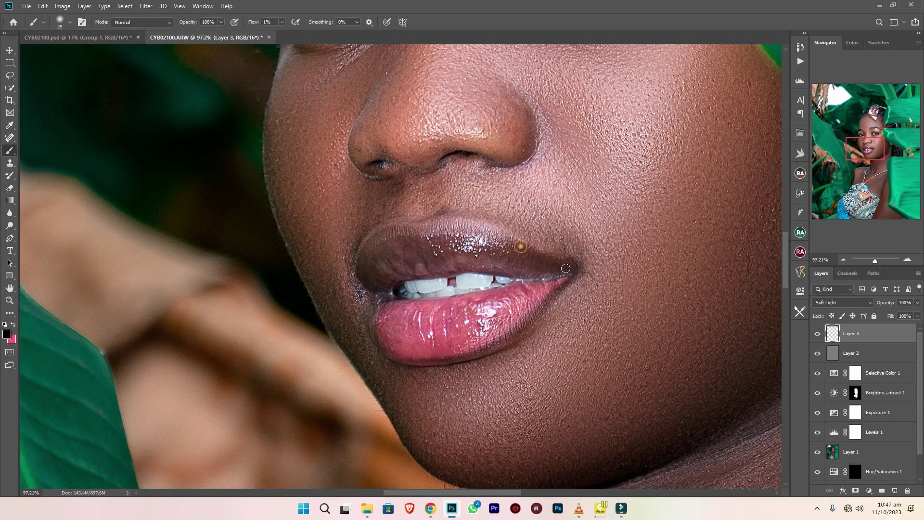
key(bracketright)
click(501, 235)
key(bracketleft)
click(396, 233)
click(387, 237)
scroll(364, 279, down, 5)
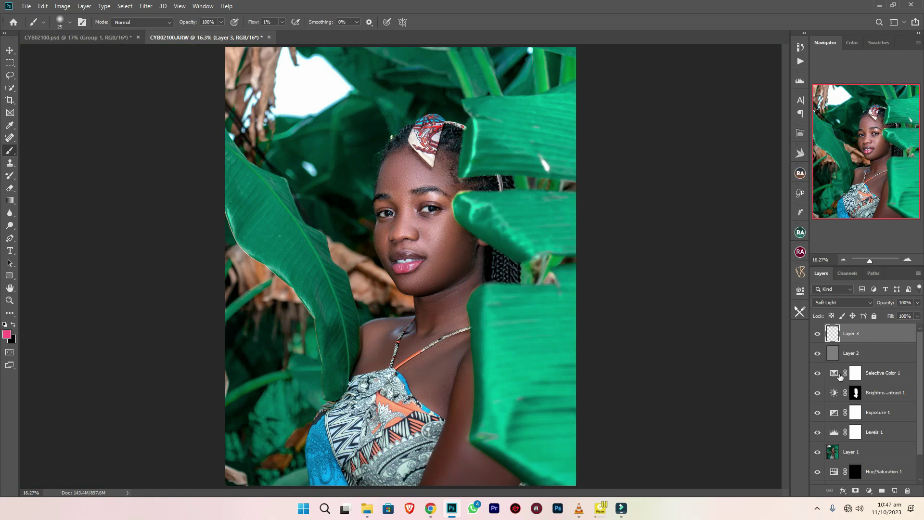
Step: Add a Levels adjustment with the white input level at 218, invert its mask to black, and rename the layer Dodge
click(869, 490)
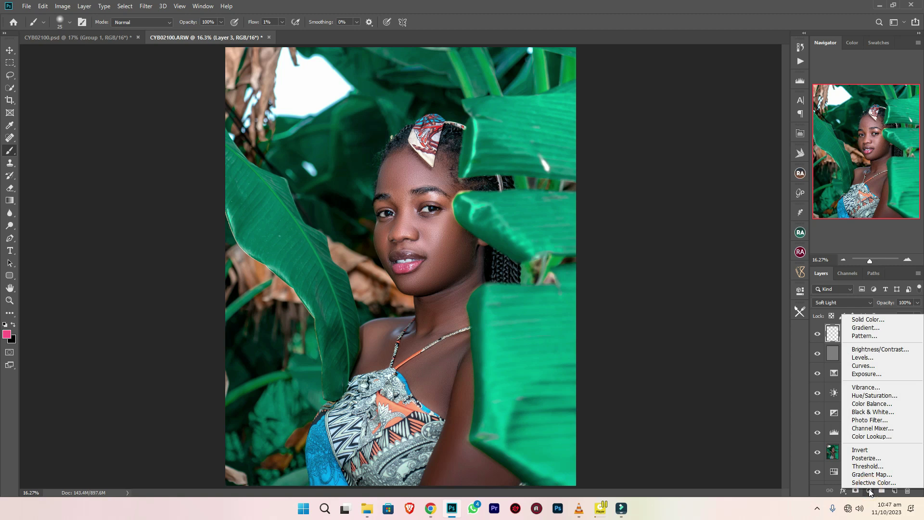
click(880, 360)
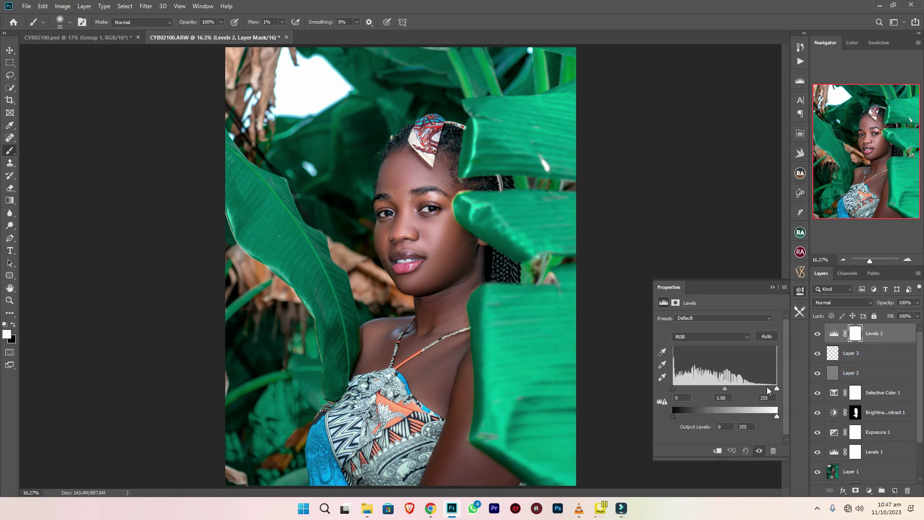
drag(777, 388, 763, 390)
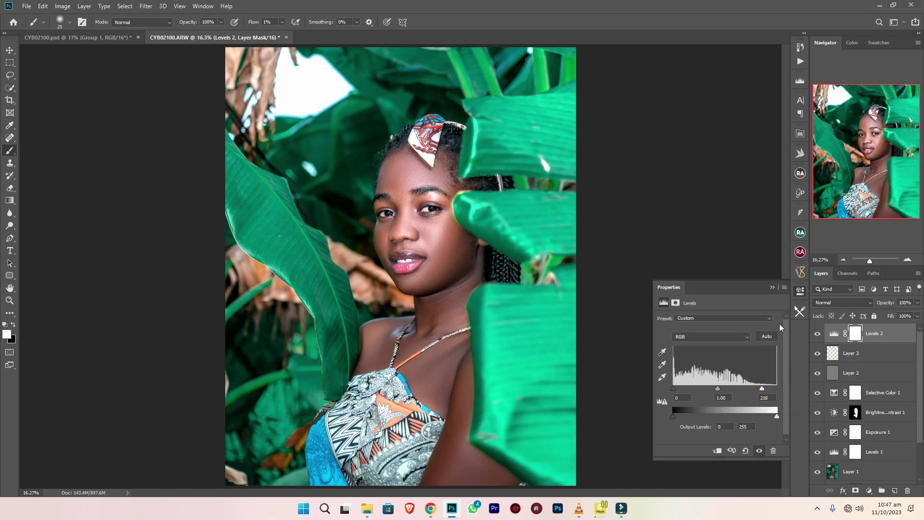
click(773, 287)
key(ctrl+i)
double_click(877, 336)
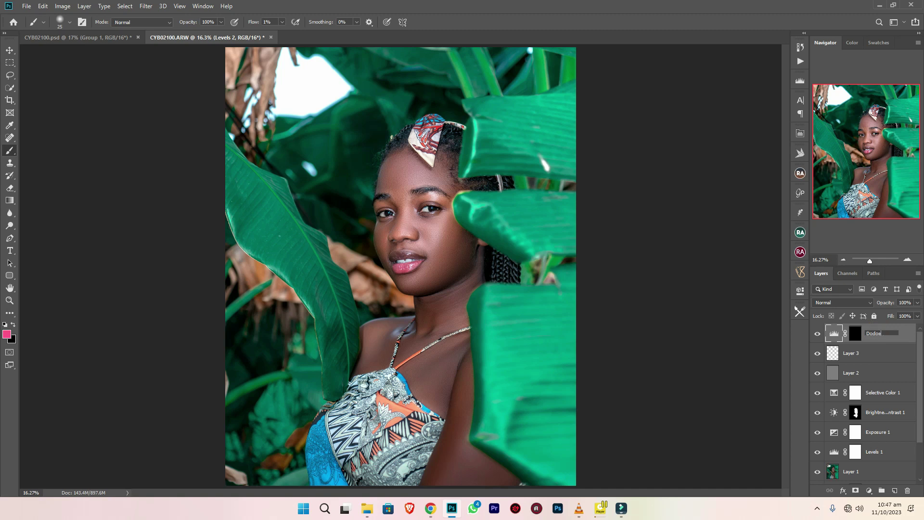
key(Return)
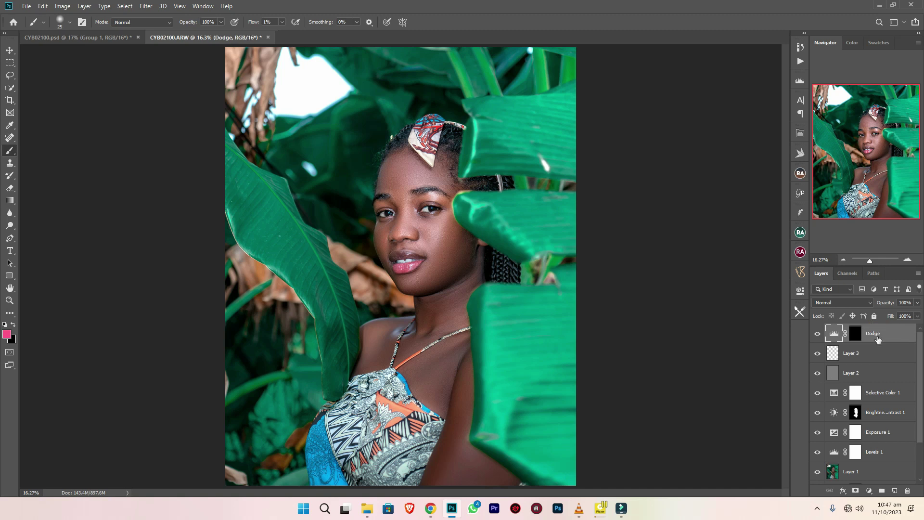
Step: Add a second Levels adjustment with the black input level at 22, invert its mask to black, and rename the layer Burn
click(867, 491)
click(867, 365)
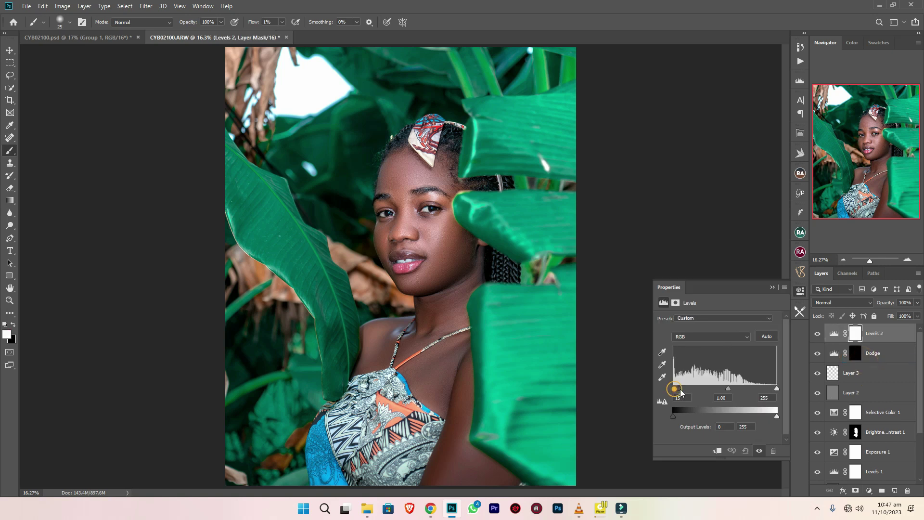
drag(680, 392, 683, 392)
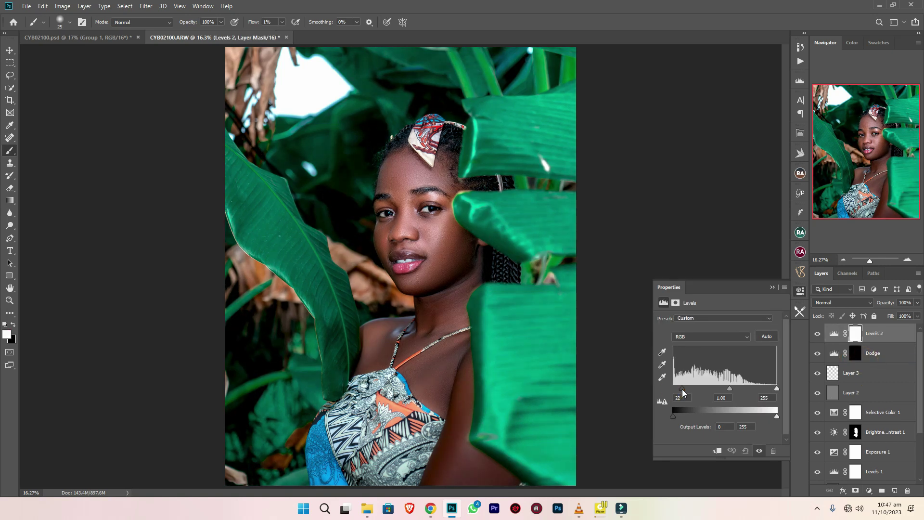
click(773, 288)
key(ctrl+i)
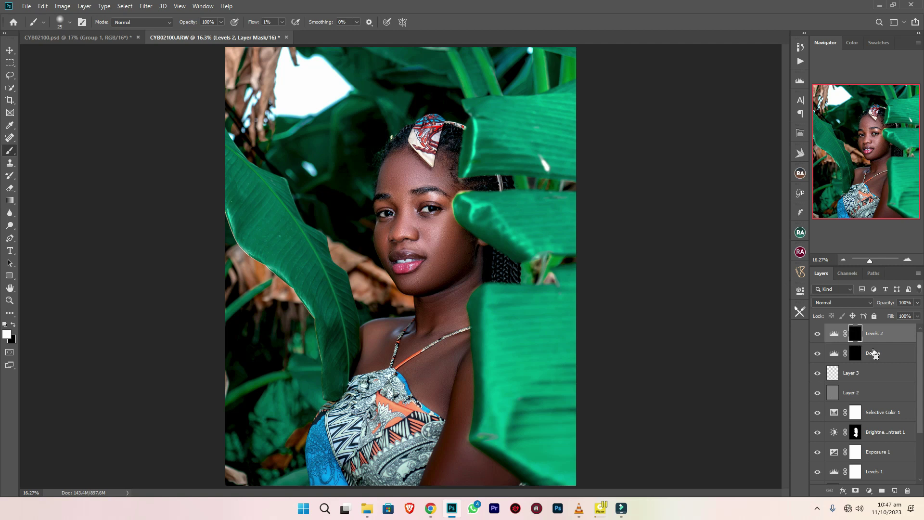
double_click(875, 334)
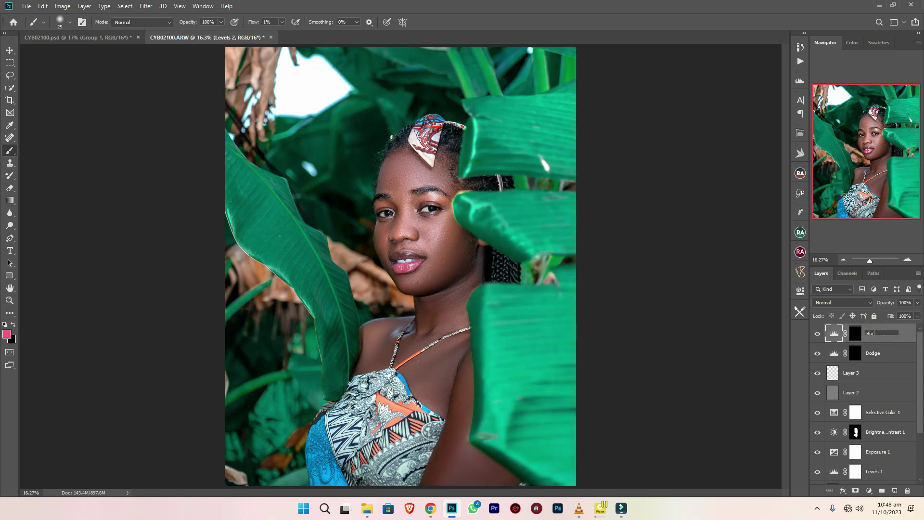
key(Return)
Step: Target the Dodge layer's mask and enlarge the soft round brush to 300 px at 0% hardness
click(855, 353)
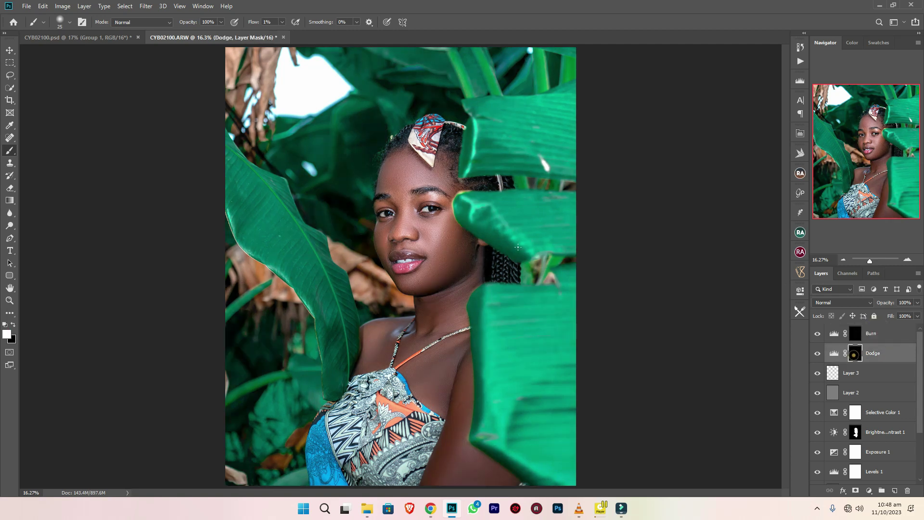
right_click(358, 226)
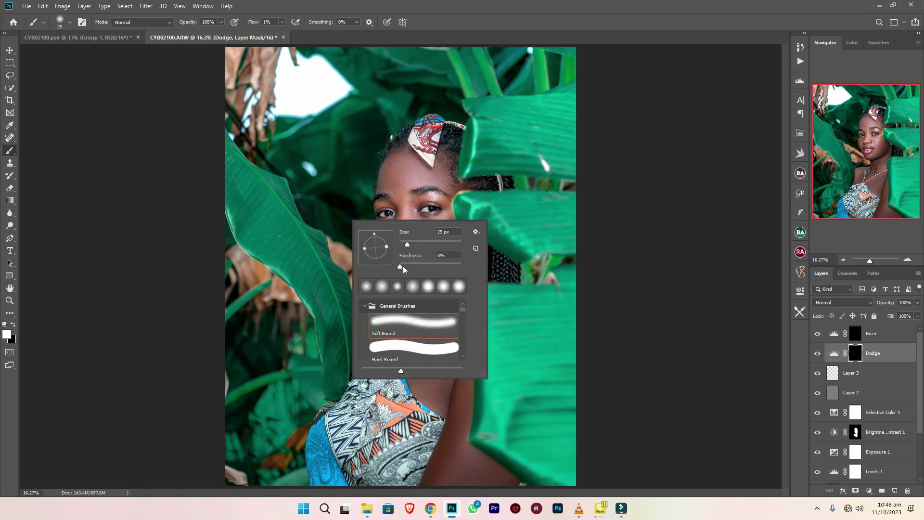
click(290, 105)
scroll(476, 212, up, 3)
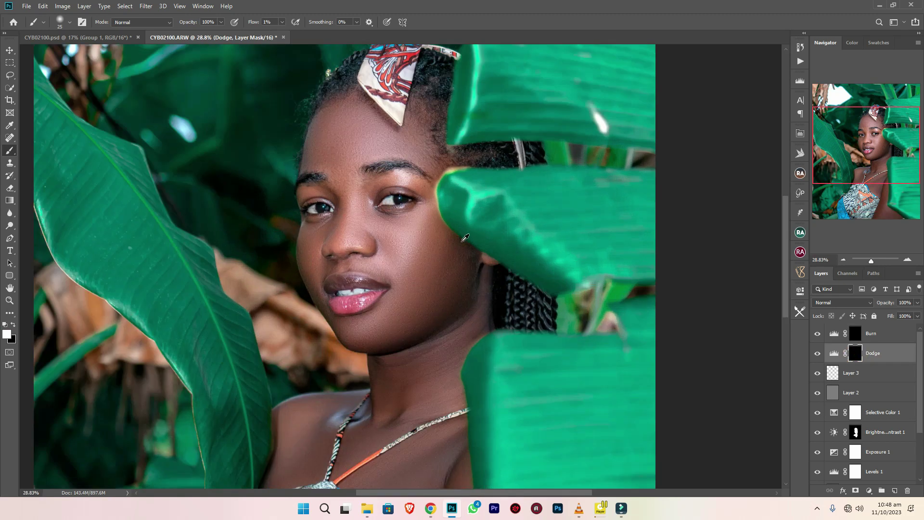
key(bracketright)
key(bracketright)
key(bracketright)
key(bracketright)
key(bracketright)
Step: Add a Black & White adjustment above the Burn layer with Reds at -15 and Yellows at 48
click(856, 337)
click(870, 491)
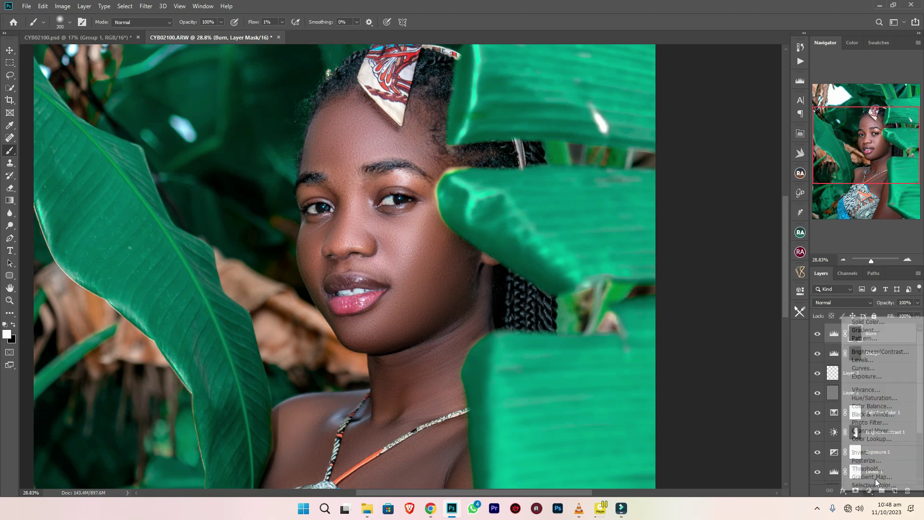
click(889, 414)
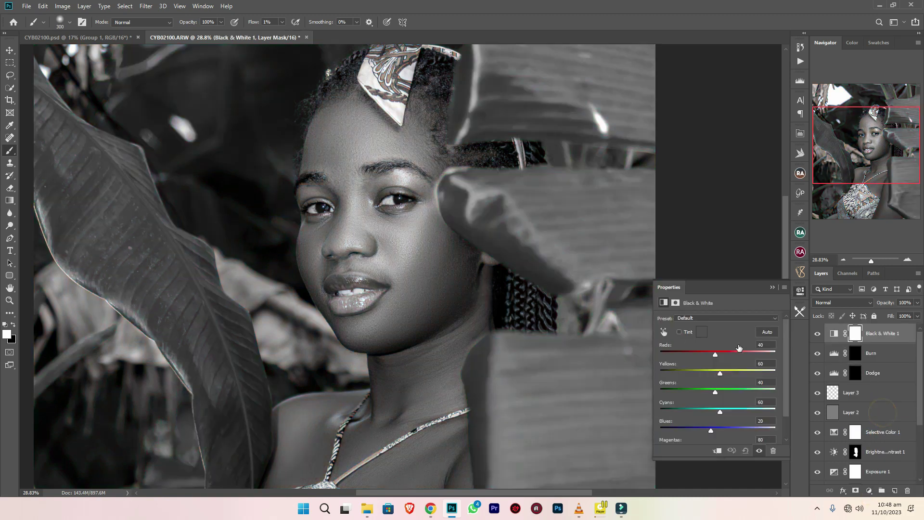
mouse_move(712, 355)
mouse_down()
mouse_move(718, 374)
mouse_move(703, 350)
mouse_up()
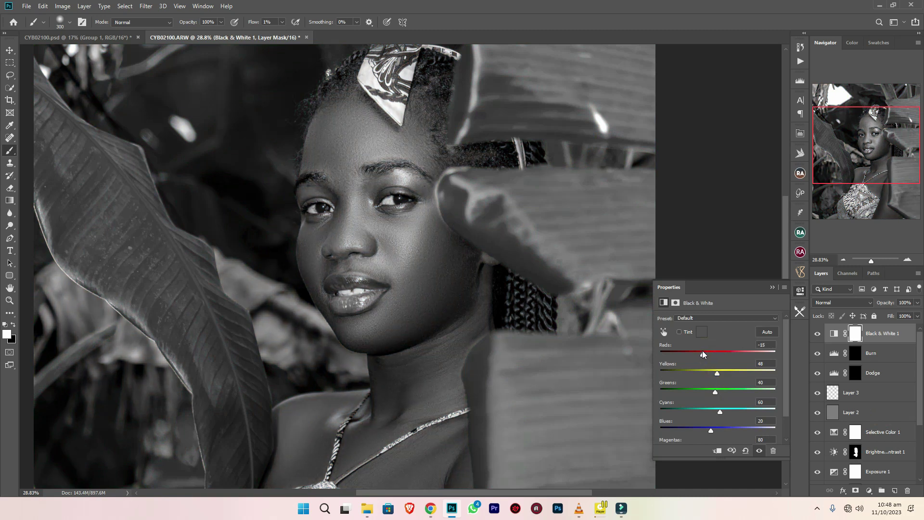
click(772, 288)
Step: Paint white on the Burn layer's mask with the soft brush to darken the shaded cheek and jawline
click(855, 353)
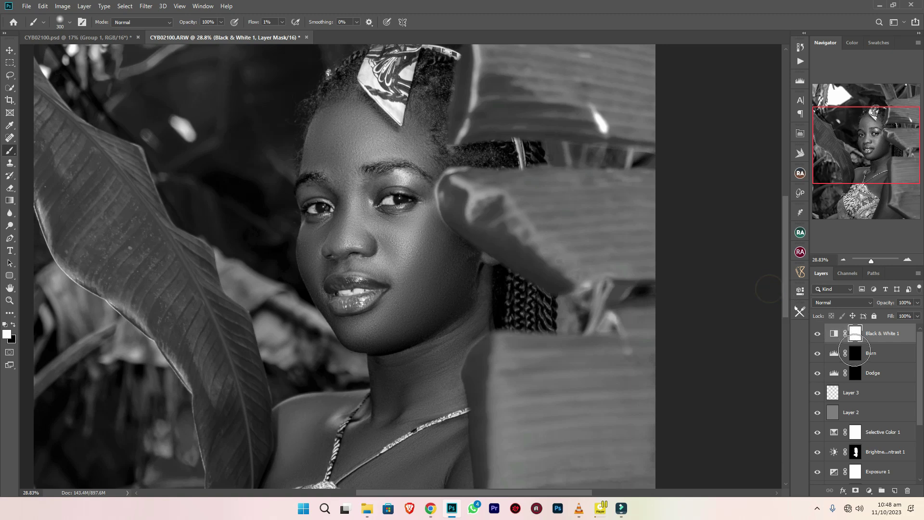
mouse_move(435, 246)
mouse_down()
mouse_move(488, 276)
mouse_move(476, 260)
mouse_move(463, 301)
mouse_move(471, 252)
mouse_move(424, 326)
mouse_up()
click(474, 259)
key(])
key([)
mouse_move(476, 256)
mouse_down()
mouse_move(422, 331)
mouse_move(425, 320)
mouse_up()
key([)
click(471, 294)
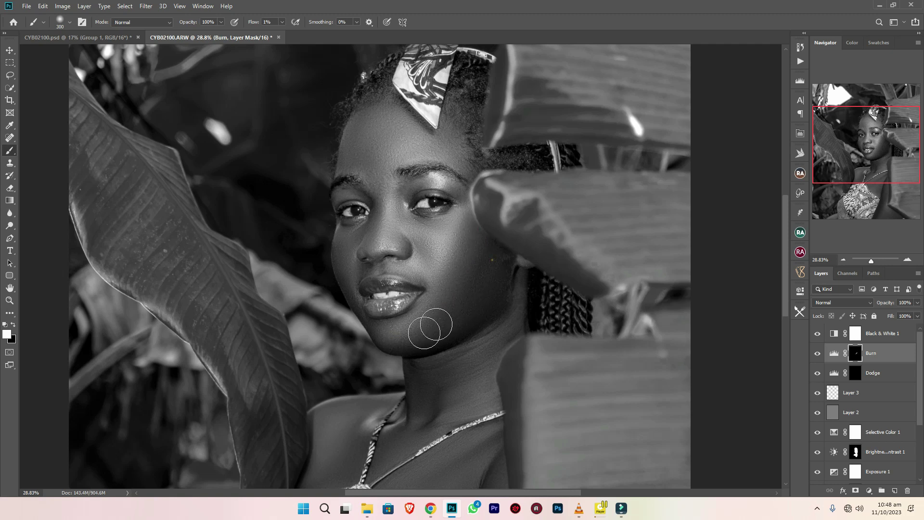
key(bracketleft)
key(bracketright)
click(483, 266)
Step: Darken the far edge of the face and the nose bridge on the Burn mask with a smaller soft brush
key(bracketleft)
key(bracketleft)
key(bracketleft)
key(bracketleft)
key(bracketleft)
key(bracketright)
click(335, 248)
key(bracketright)
click(395, 200)
key(bracketleft)
Step: Switch to the Dodge layer's mask and brighten the nose and the cheek beside the eye with a smaller soft brush
click(855, 372)
key(bracketright)
key(bracketright)
key(bracketright)
key(bracketleft)
key(bracketleft)
key(bracketleft)
key(bracketleft)
click(461, 221)
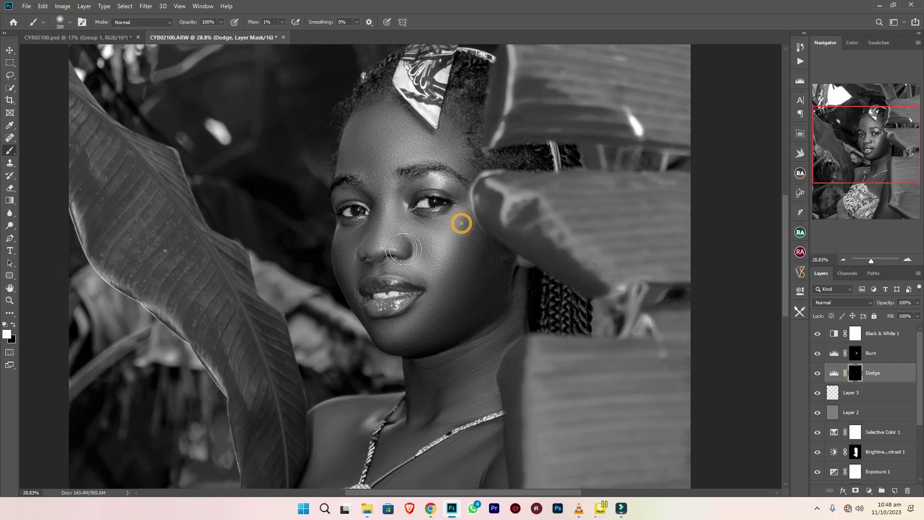
Step: Brighten the area between the brows and the cheek highlights on the Dodge mask, varying the brush size
click(386, 185)
key(bracketright)
click(464, 223)
key(bracketleft)
key(bracketleft)
click(466, 237)
click(443, 281)
Step: Delete the Black & White adjustment, then compare the whole photo with the Burn layer hidden and shown
click(873, 332)
click(817, 334)
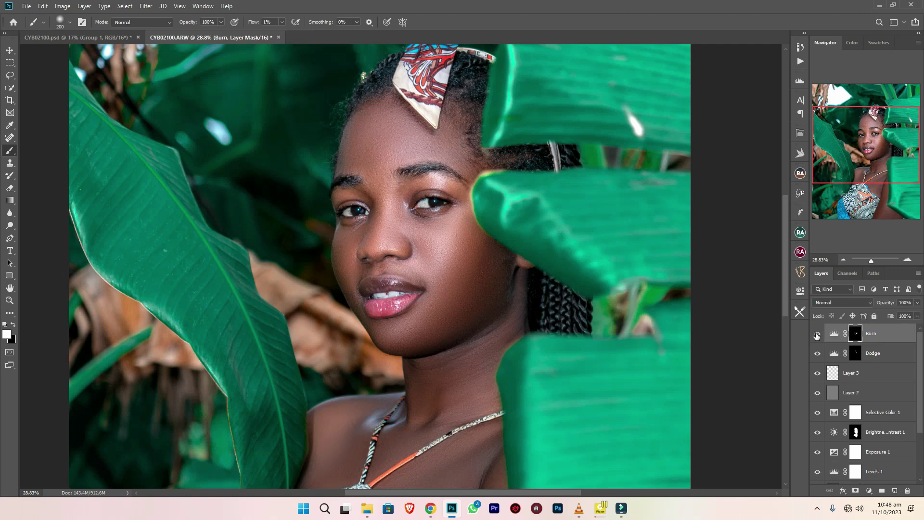
key(ctrl+0)
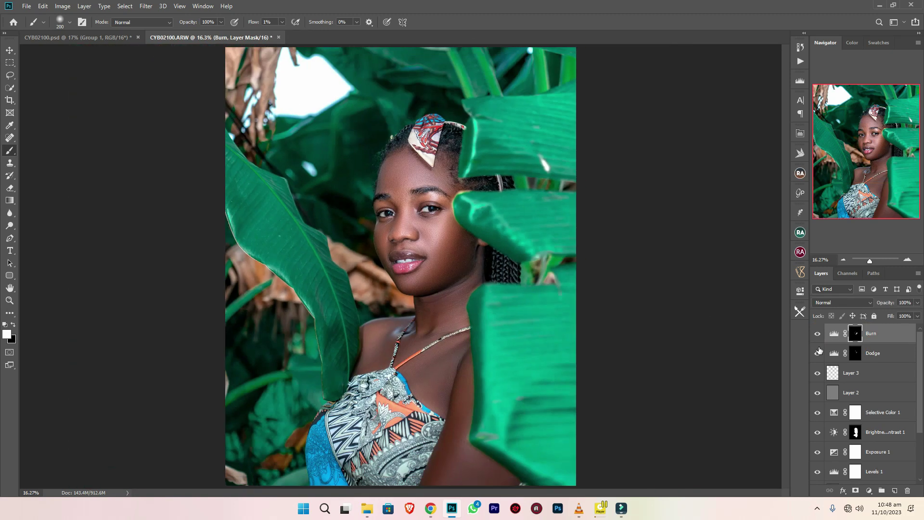
click(819, 334)
click(819, 334)
Step: Add a Selective Color adjustment with Black at -22% for the Reds, and fine-tune their Yellow
click(869, 491)
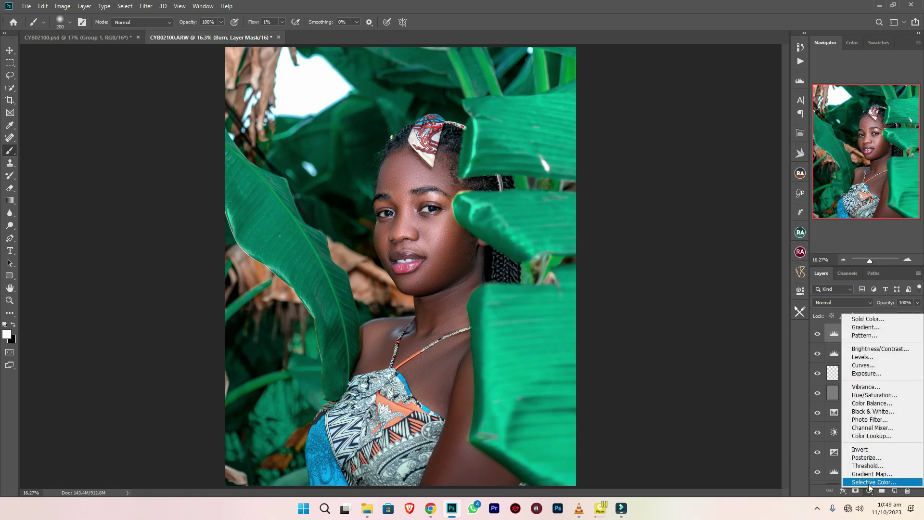
click(862, 439)
click(727, 329)
click(711, 337)
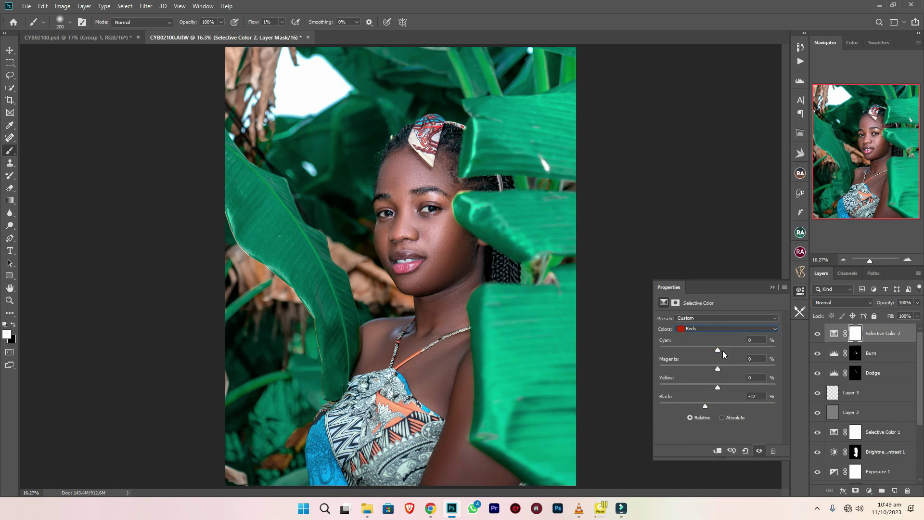
drag(719, 385, 721, 390)
click(773, 288)
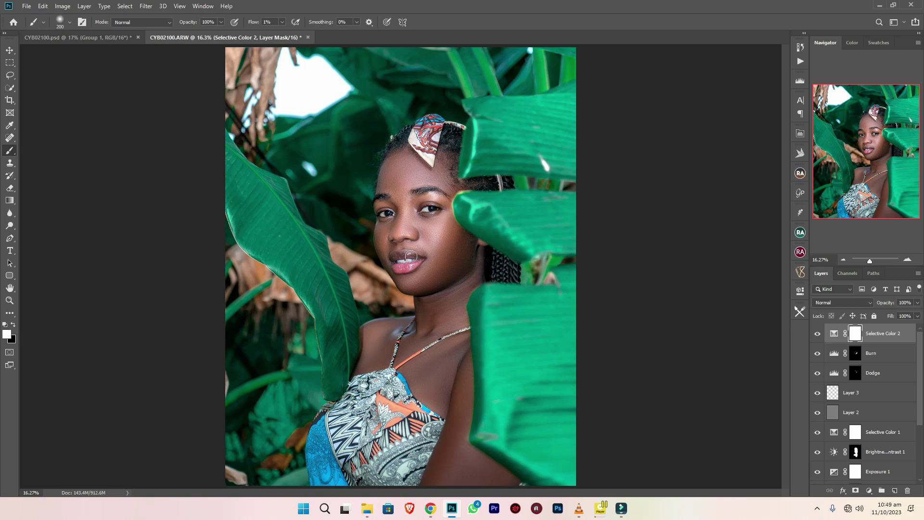
Step: Invert the new Selective Color mask to black and set the soft round brush to 0% hardness and 100% flow
key(ctrl+i)
right_click(350, 166)
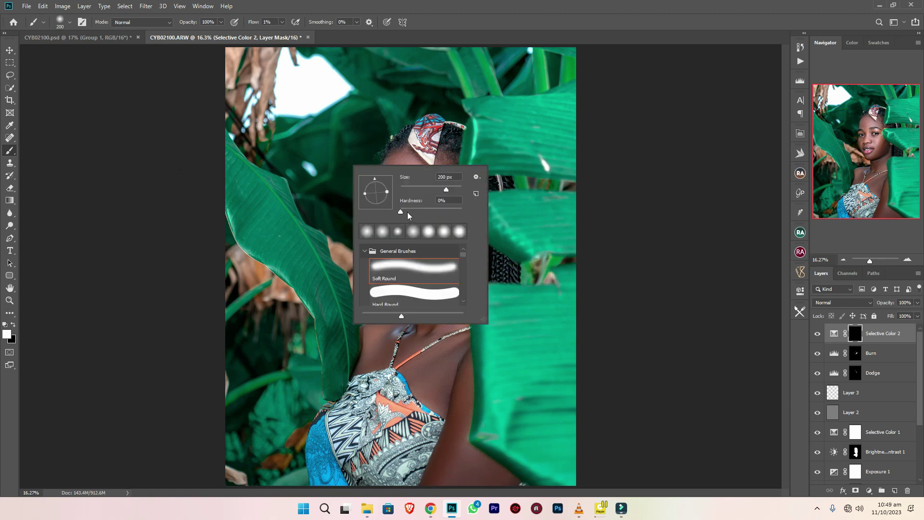
click(411, 212)
key(Return)
click(267, 22)
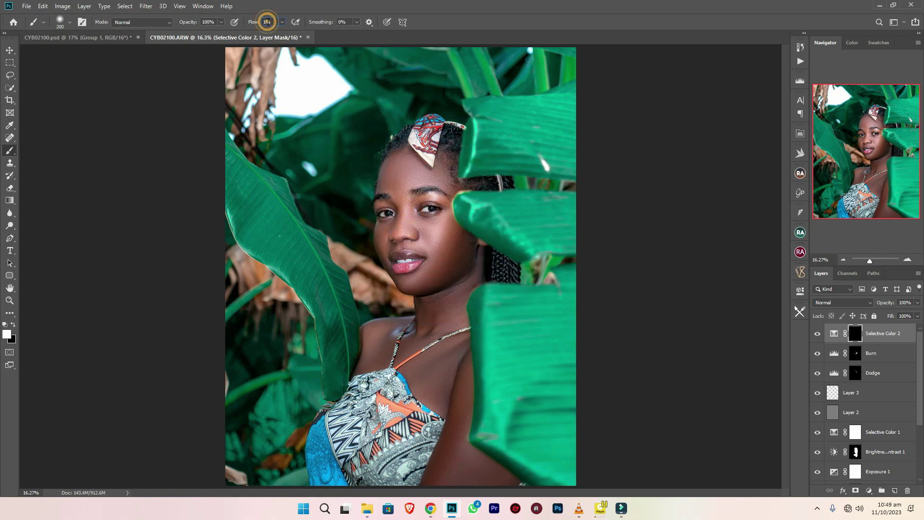
text(100)
key(Return)
Step: Paint white over the face on the Selective Color mask, varying the soft brush size up to 700 px
scroll(434, 184, up, 5)
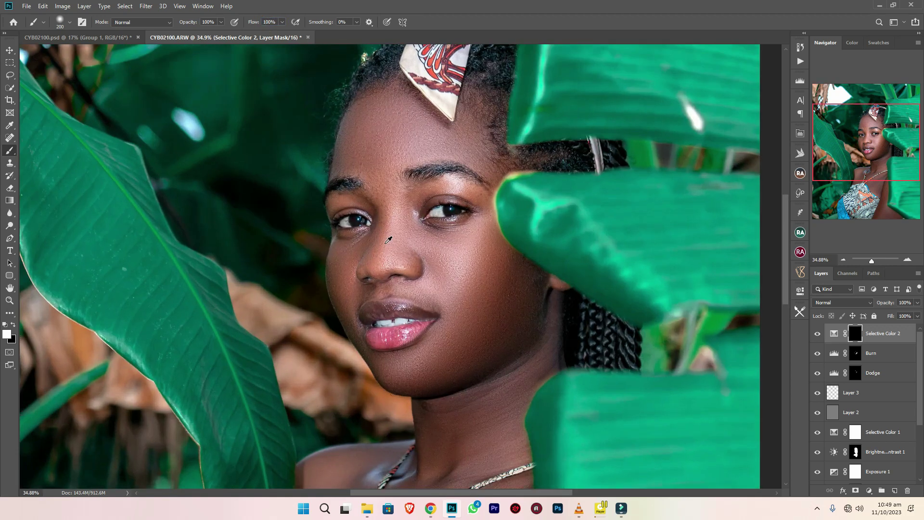
key(bracketleft)
key(bracketright)
key(bracketright)
key(bracketright)
key(bracketright)
key(bracketright)
mouse_move(377, 277)
mouse_down()
mouse_move(468, 298)
mouse_move(490, 337)
mouse_move(441, 383)
mouse_move(395, 387)
mouse_move(362, 370)
mouse_move(413, 393)
mouse_up()
key(bracketleft)
key(bracketleft)
key(bracketleft)
key(bracketleft)
click(479, 367)
key(bracketright)
key(bracketright)
key(bracketright)
key(bracketright)
key(bracketright)
Step: Extend the white on the Selective Color mask over the neck, chest and arm with a 500 to 600 px brush
mouse_move(473, 215)
mouse_down()
mouse_move(489, 292)
mouse_move(483, 120)
mouse_up()
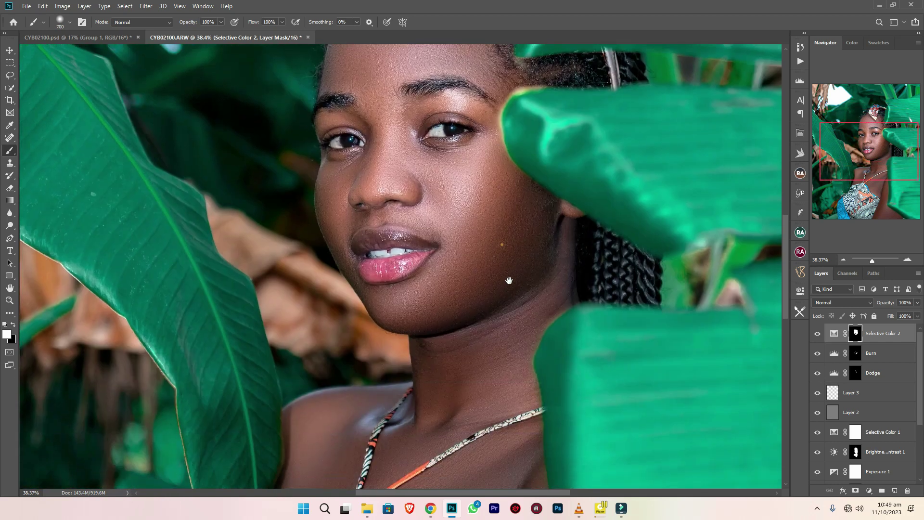
drag(510, 279, 532, 88)
key(bracketleft)
mouse_move(458, 202)
mouse_down()
mouse_move(451, 224)
mouse_move(359, 277)
mouse_move(359, 238)
mouse_move(490, 196)
mouse_move(539, 213)
mouse_up()
drag(551, 308, 549, 273)
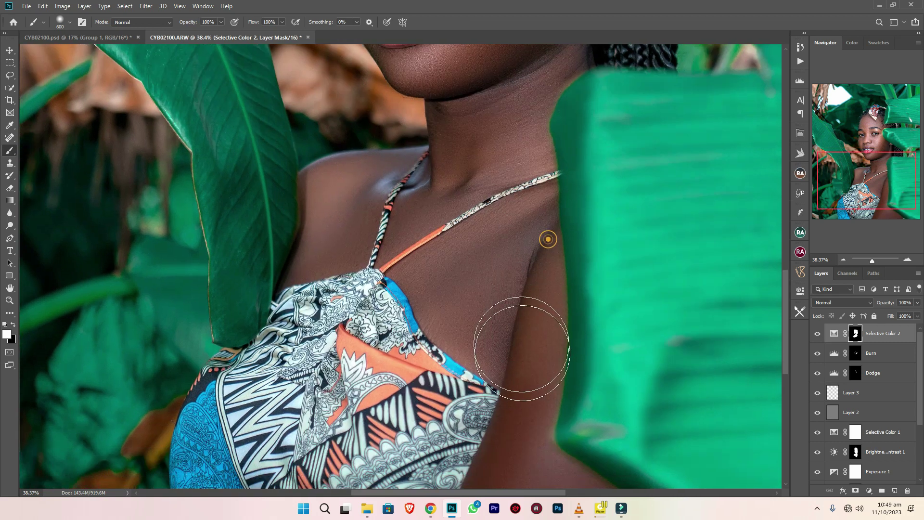
scroll(541, 337, down, 6)
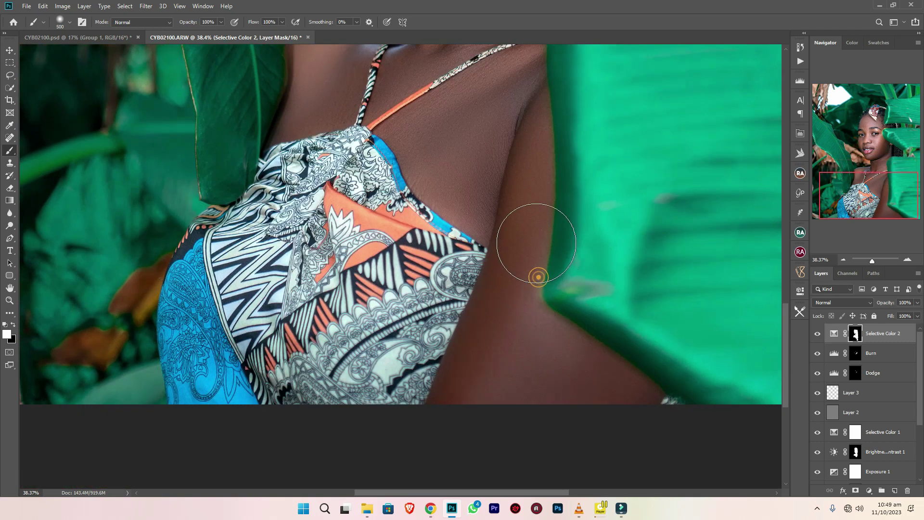
key(bracketright)
scroll(588, 352, down, 2)
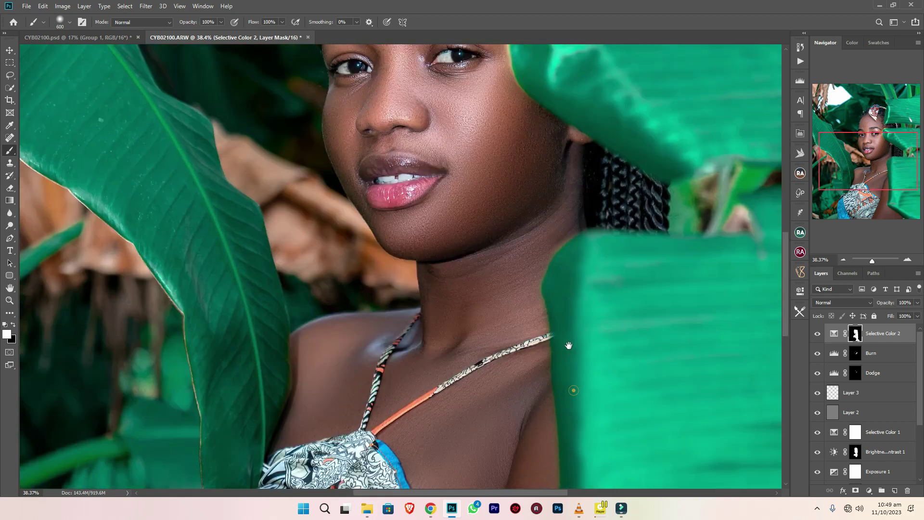
scroll(571, 346, down, 2)
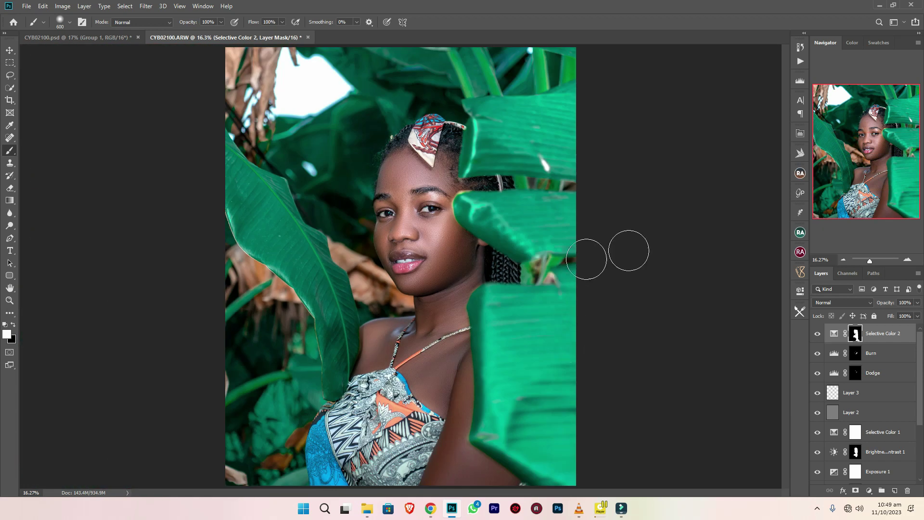
Step: Add a Levels adjustment above the Selective Color layer with the black input level at 4
click(874, 491)
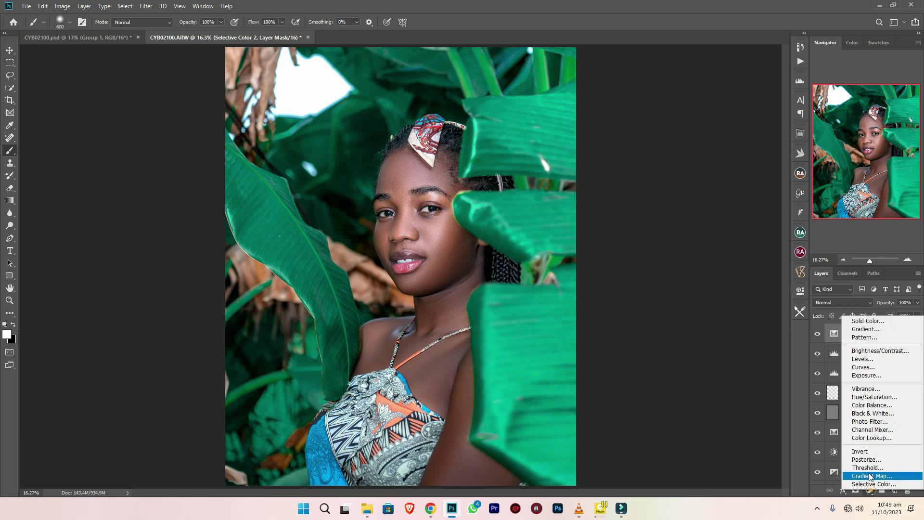
click(872, 359)
click(687, 399)
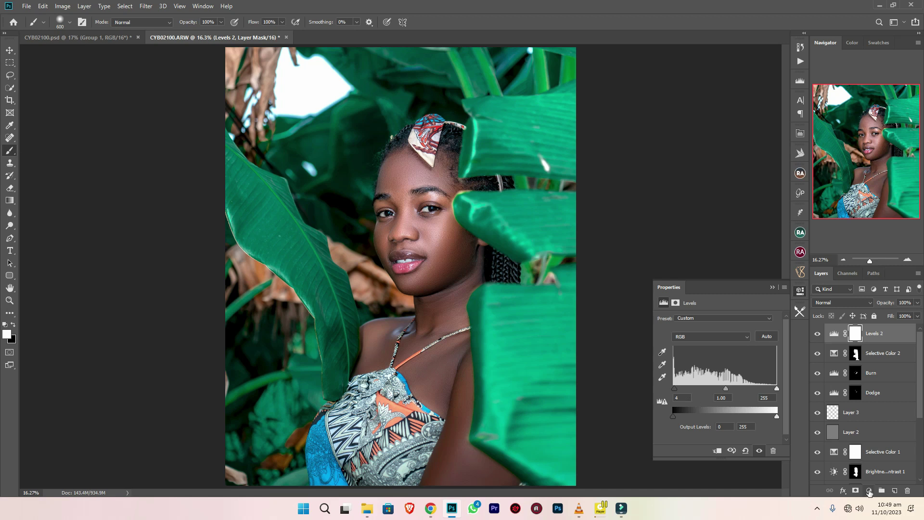
Step: Add a Hue/Saturation adjustment with the dry leaf's Reds at Hue -7, Saturation +14 and Lightness -12, and invert its mask to black
click(870, 491)
click(879, 326)
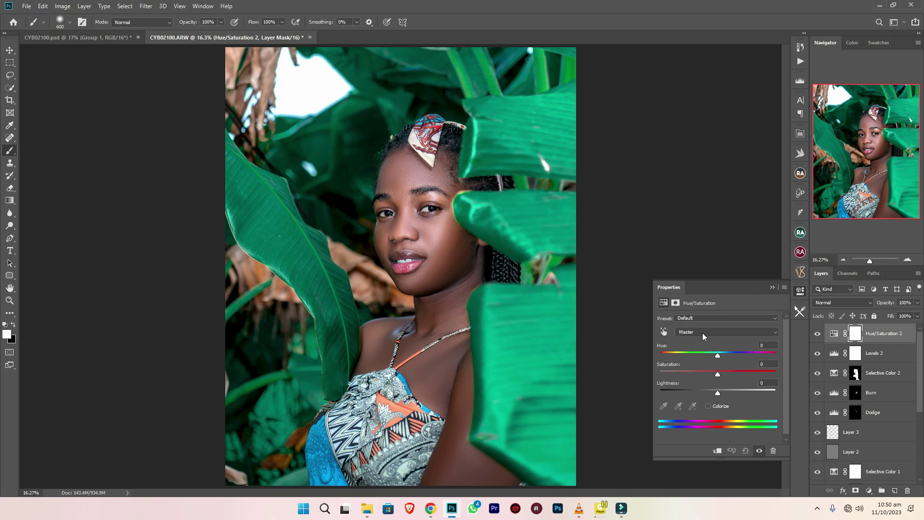
click(664, 332)
click(342, 262)
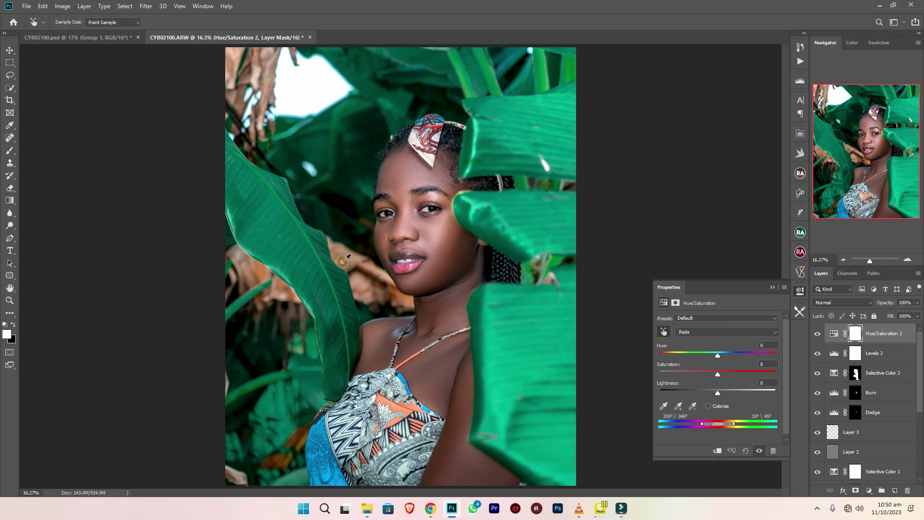
drag(718, 393, 713, 392)
click(724, 374)
click(719, 354)
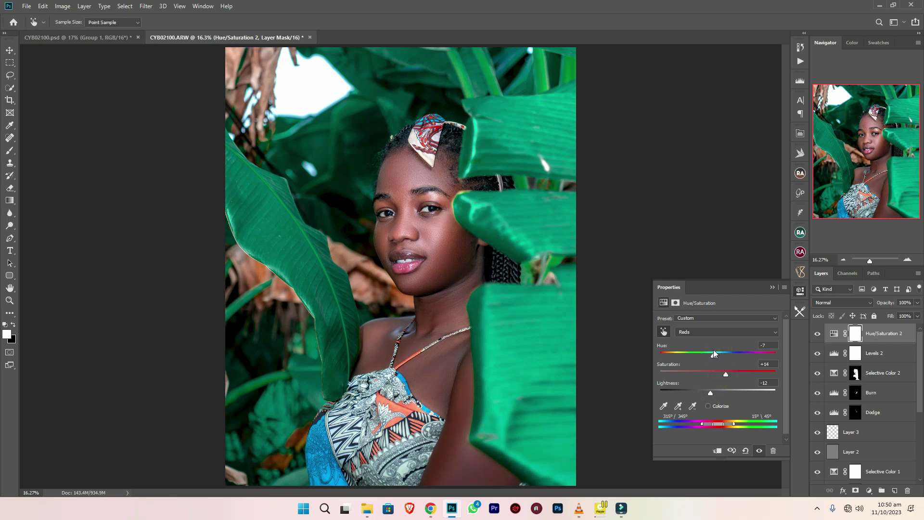
click(773, 287)
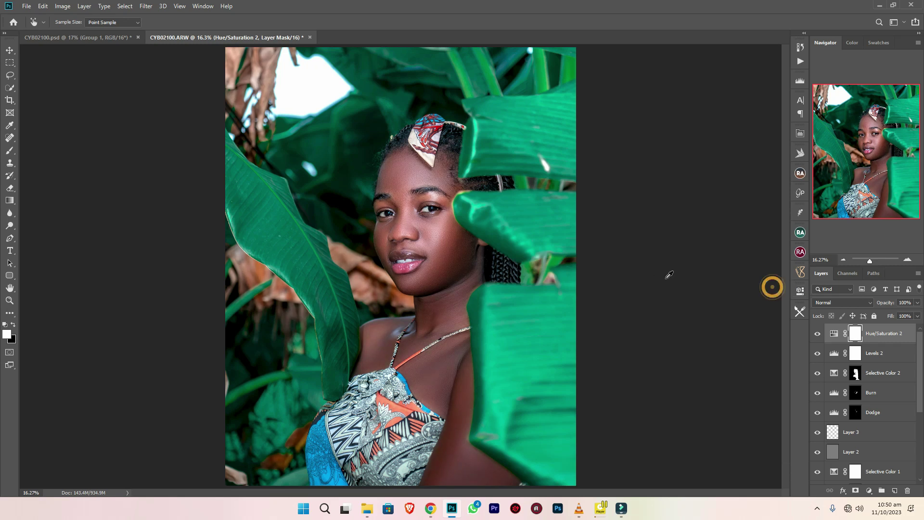
key(ctrl+i)
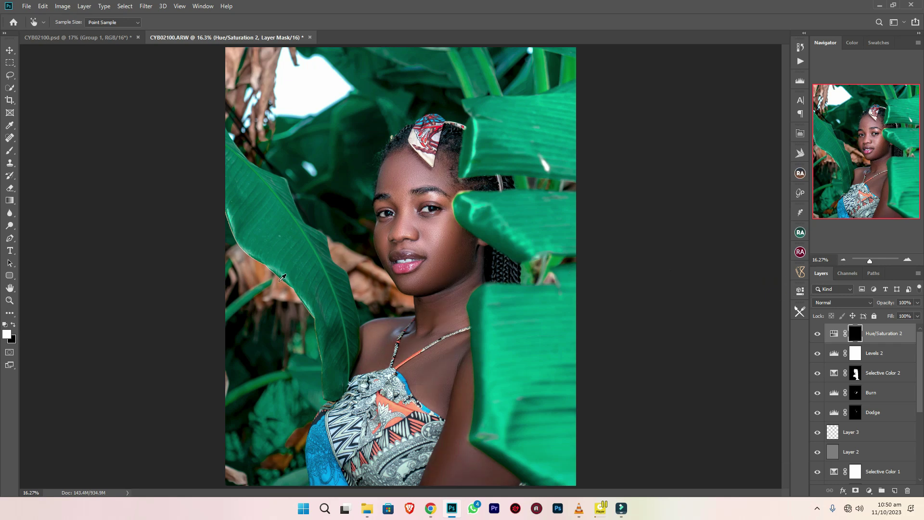
Step: Paint white on the Hue/Saturation mask over the dry leaves behind the large green leaf, then shrink the brush for edge work
click(9, 155)
mouse_move(299, 295)
mouse_down()
mouse_move(252, 286)
mouse_move(308, 281)
mouse_up()
key(bracketleft)
key(bracketleft)
scroll(367, 280, up, 6)
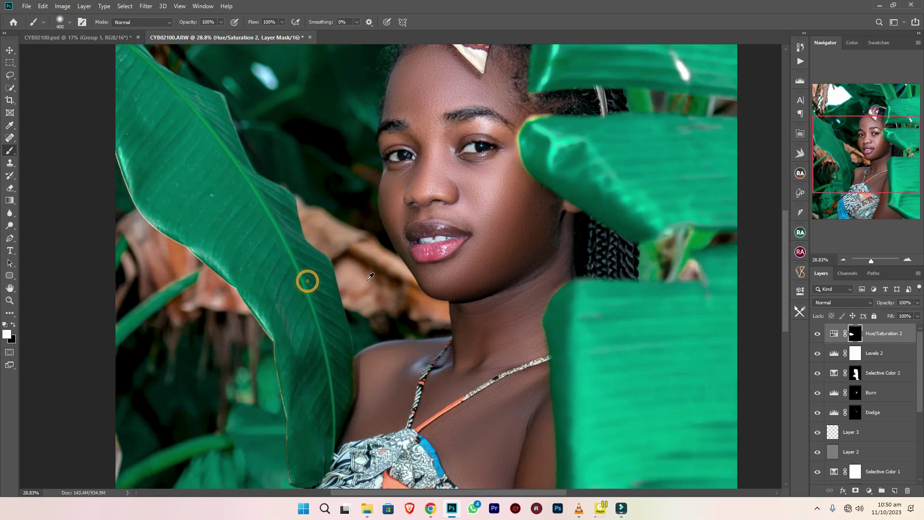
scroll(370, 276, up, 1)
key(bracketleft)
key(bracketleft)
key(bracketleft)
key(bracketleft)
key(bracketleft)
scroll(371, 310, up, 3)
Step: Paint the Hue/Saturation mask along the dry leaf's edge beside the jaw and neck with a small soft brush
click(547, 354)
key(bracketleft)
key(bracketleft)
key(bracketleft)
key(bracketleft)
click(547, 351)
click(552, 337)
key(bracketright)
key(bracketright)
click(487, 297)
click(497, 301)
click(460, 258)
click(450, 245)
Step: Fill in the rest of the dry leaf next to the face on the Hue/Saturation mask with an enlarged brush
key(bracketright)
key(bracketright)
scroll(407, 196, down, 1)
drag(405, 212, 447, 298)
key(bracketright)
key(bracketright)
key(bracketright)
key(bracketright)
key(bracketright)
click(471, 351)
click(384, 257)
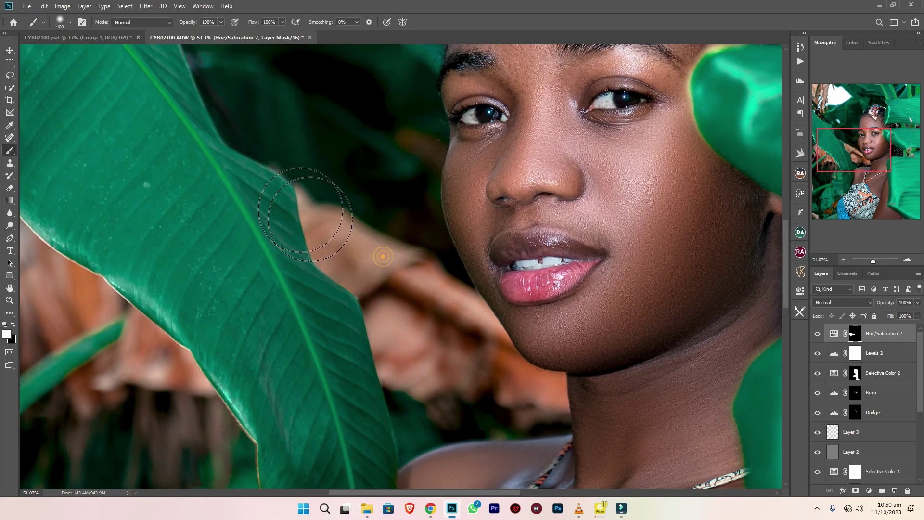
Step: Paint the Hue/Saturation mask over the remaining dry leaves below the large green leaf and near the bright sky gap
scroll(384, 324, down, 3)
drag(301, 228, 419, 363)
key(bracketright)
click(291, 166)
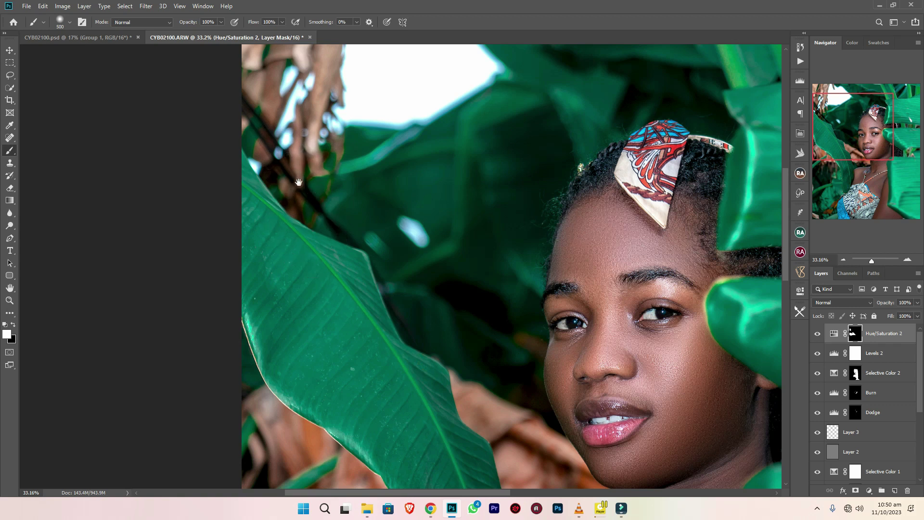
scroll(299, 182, down, 2)
key(bracketright)
key(bracketright)
scroll(411, 113, down, 1)
drag(389, 393, 368, 157)
key(bracketleft)
key(bracketleft)
click(376, 310)
click(307, 337)
drag(397, 198, 316, 335)
Step: Create a new empty layer above the Hue/Saturation adjustment and set its blend mode to Soft Light
scroll(433, 225, up, 6)
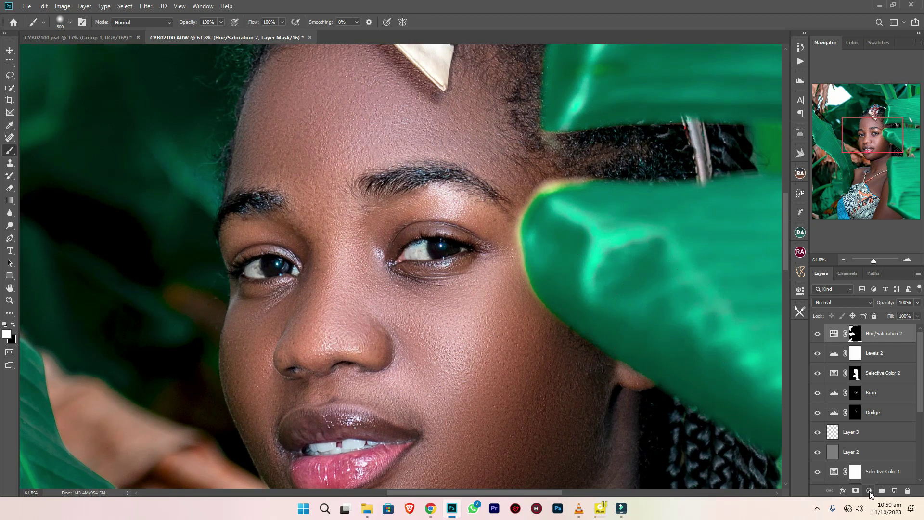
click(870, 492)
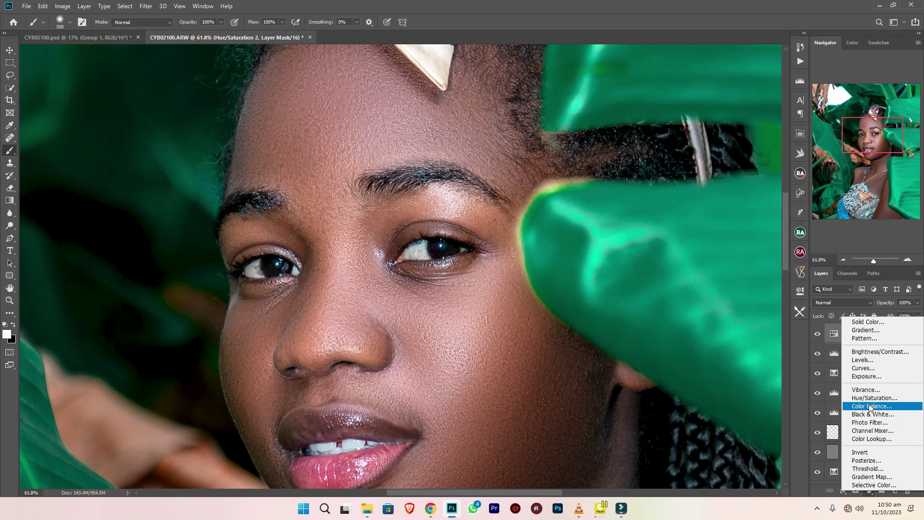
click(807, 466)
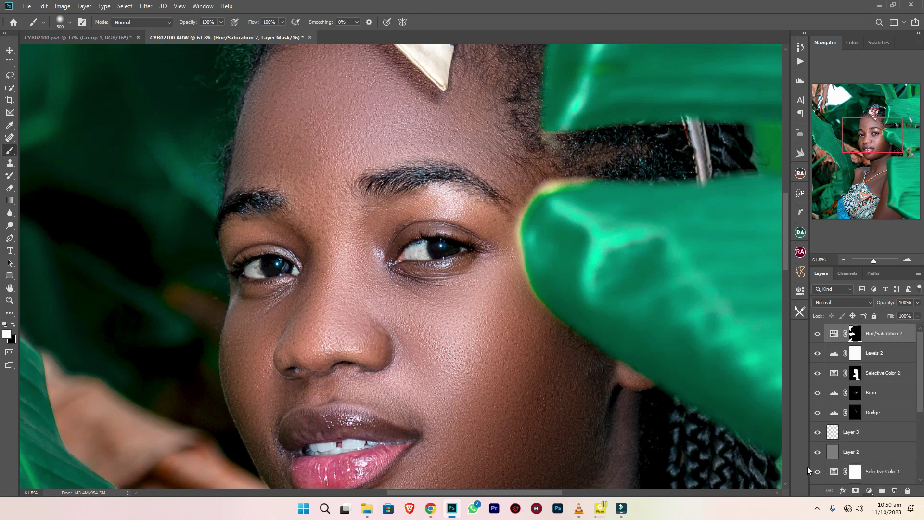
click(894, 491)
click(849, 302)
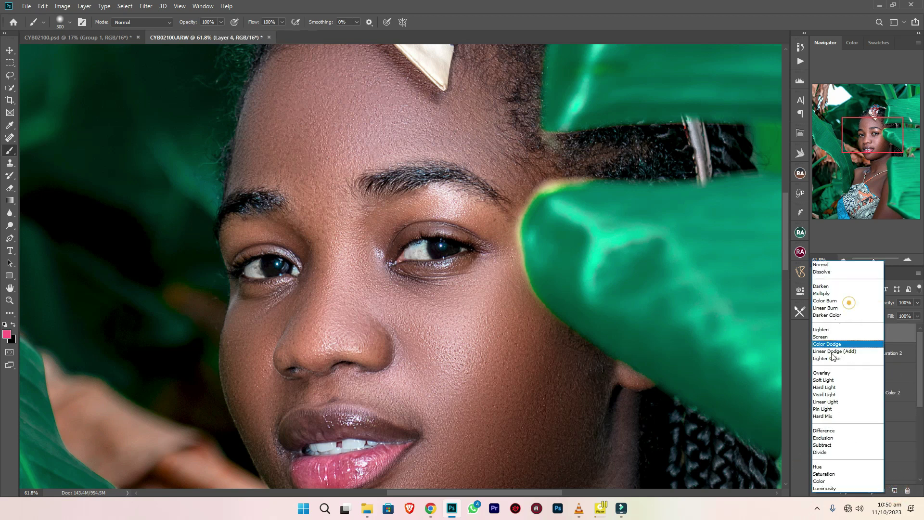
click(825, 380)
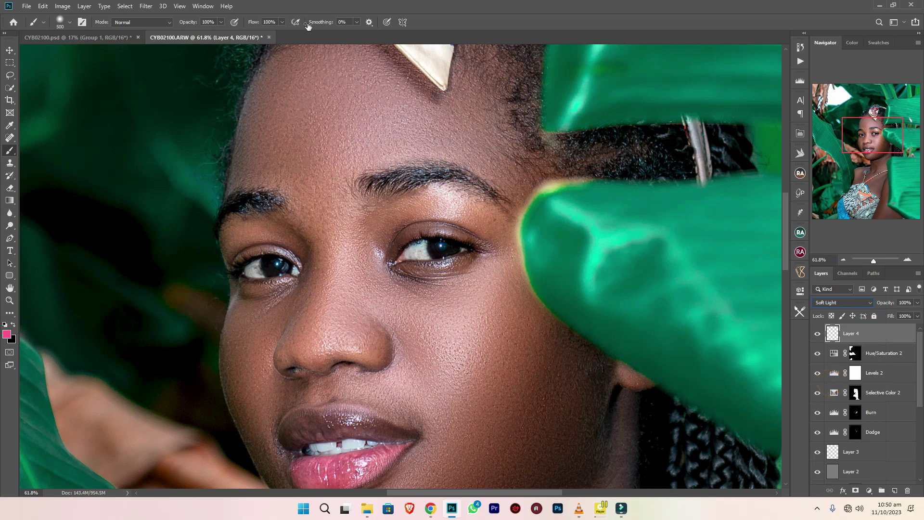
Step: Set the brush flow to 1% and the foreground colour to white (ffffff) for work on the eyes
text(1)
key(Return)
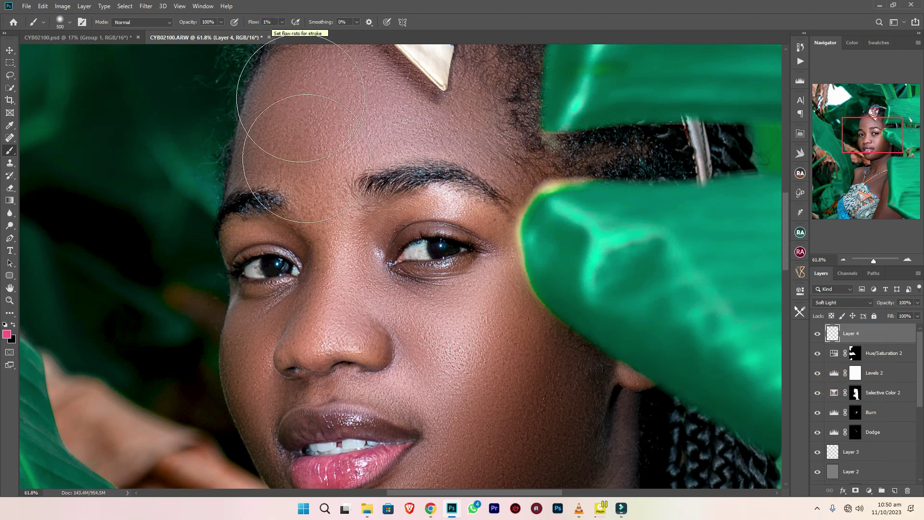
right_click(368, 239)
drag(369, 239, 322, 239)
key(Return)
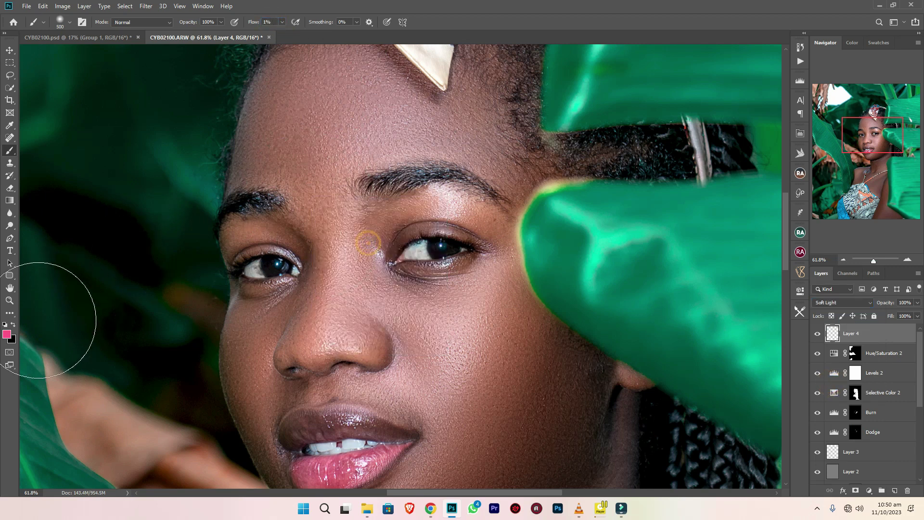
click(8, 334)
text(ffffff)
key(Return)
scroll(413, 227, up, 3)
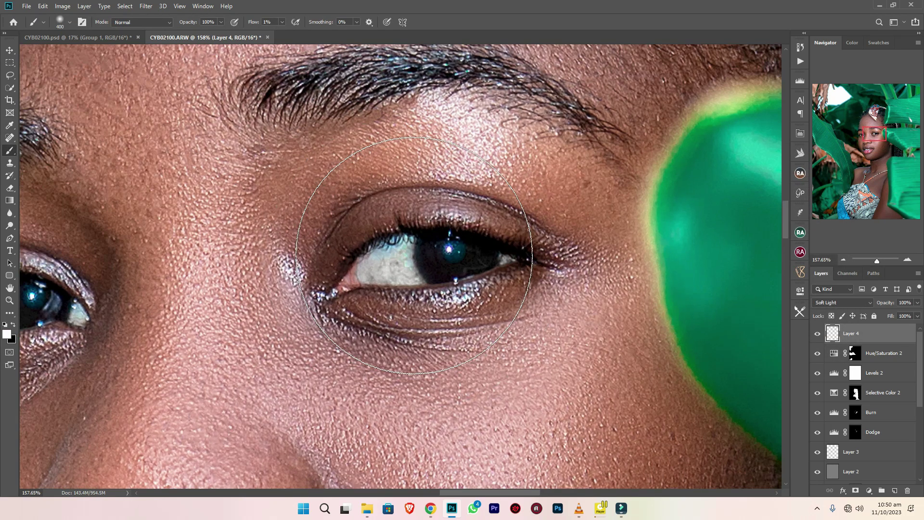
Step: Brighten the whites of both eyes on the Soft Light layer with a small white brush, adjusting its size as needed
mouse_move(398, 255)
mouse_down()
mouse_move(375, 272)
mouse_move(413, 277)
mouse_move(360, 274)
mouse_move(403, 266)
mouse_move(385, 261)
mouse_move(409, 256)
mouse_move(398, 247)
mouse_move(396, 275)
mouse_move(404, 266)
mouse_move(388, 269)
mouse_move(399, 253)
mouse_up()
key(])
key([)
key(bracketleft)
key(bracketleft)
drag(276, 283, 462, 279)
key(bracketright)
key(bracketright)
click(597, 257)
mouse_move(153, 301)
mouse_down()
mouse_move(164, 288)
mouse_move(154, 320)
mouse_move(152, 301)
mouse_move(139, 314)
mouse_move(164, 295)
mouse_up()
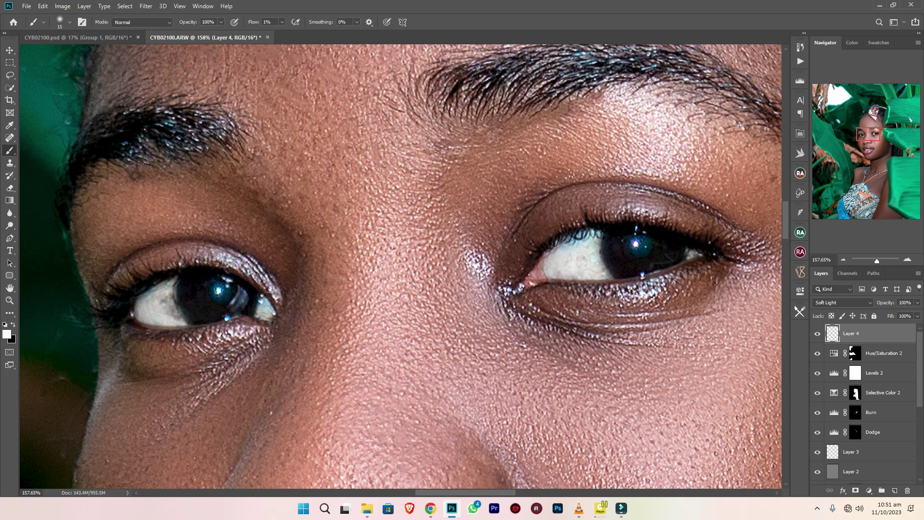
drag(261, 306, 263, 307)
Step: Compare the full portrait with and without the eye-brightening layer
scroll(263, 308, down, 5)
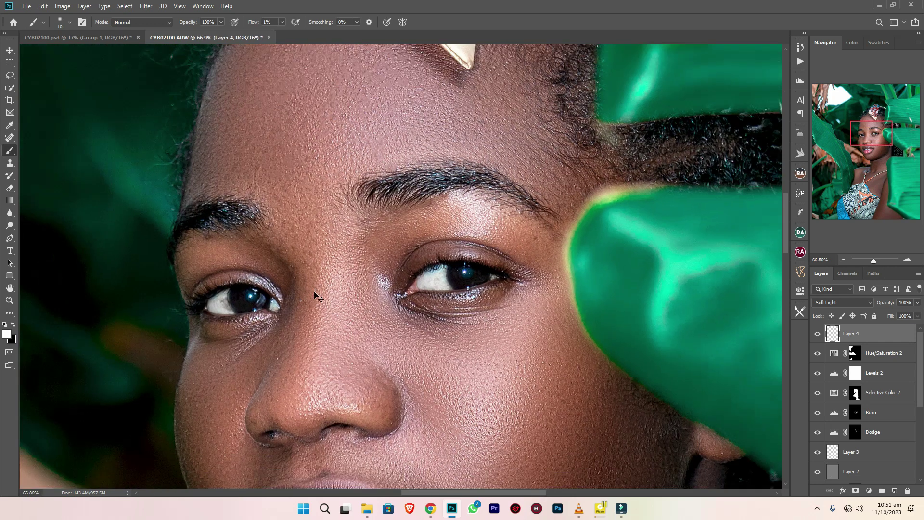
scroll(315, 296, down, 5)
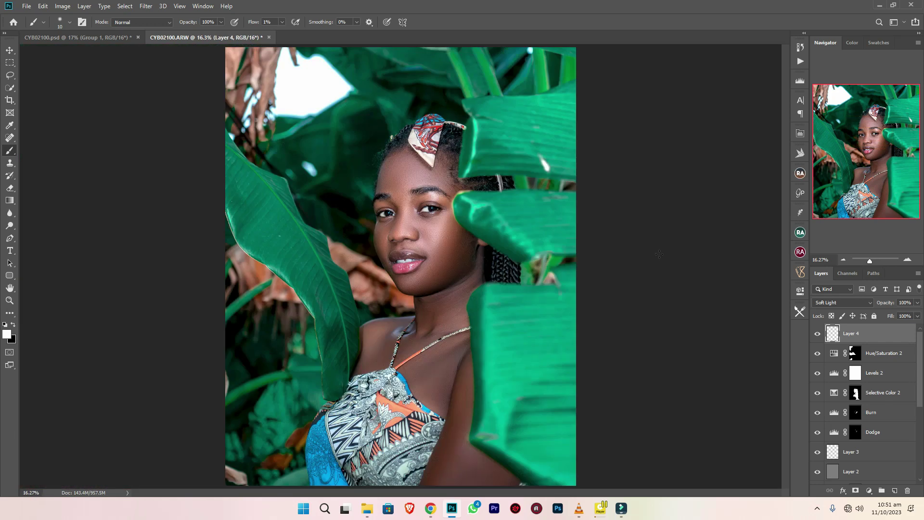
click(818, 334)
click(819, 334)
Step: Set the brush flow to 100% and stamp all visible layers into a new layer on top
click(265, 21)
right_click(346, 215)
key(Escape)
key(ctrl+shift+alt+e)
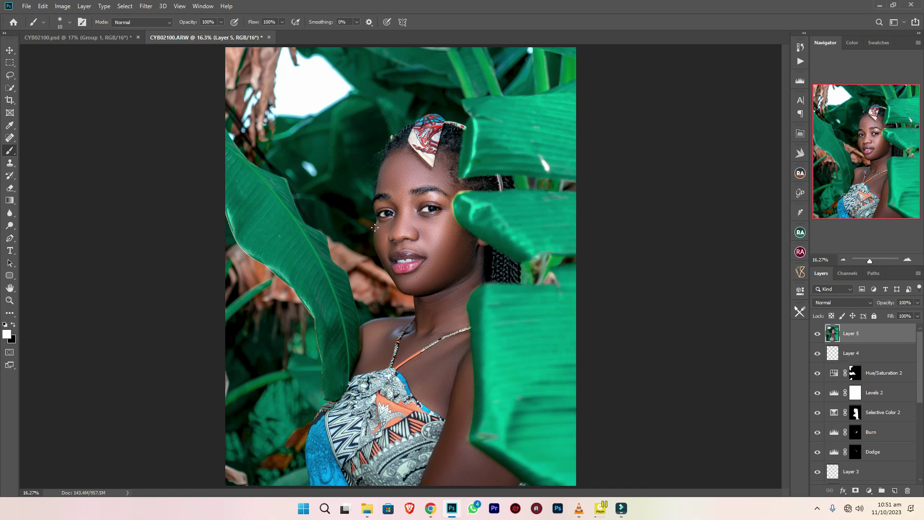
Step: Open the stamped layer in the Camera Raw filter and set the Optics vignette to -100, with distortion at 0
click(146, 6)
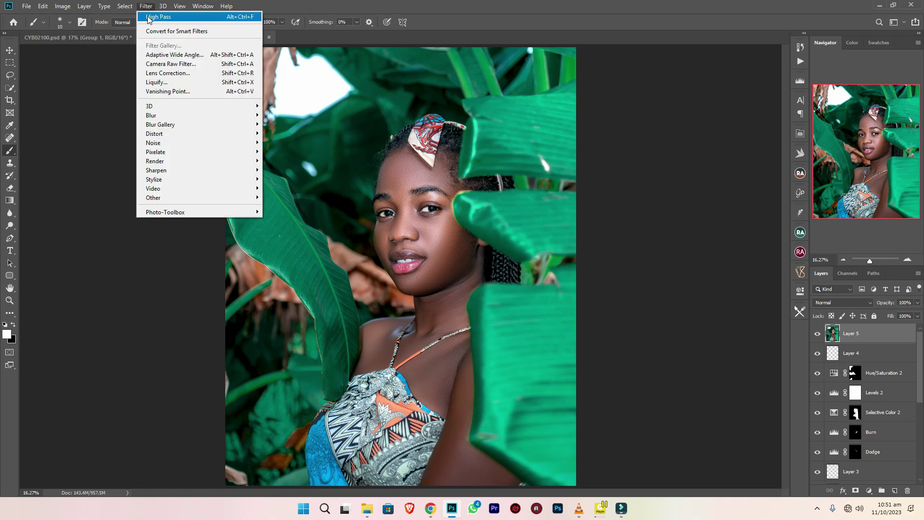
click(189, 64)
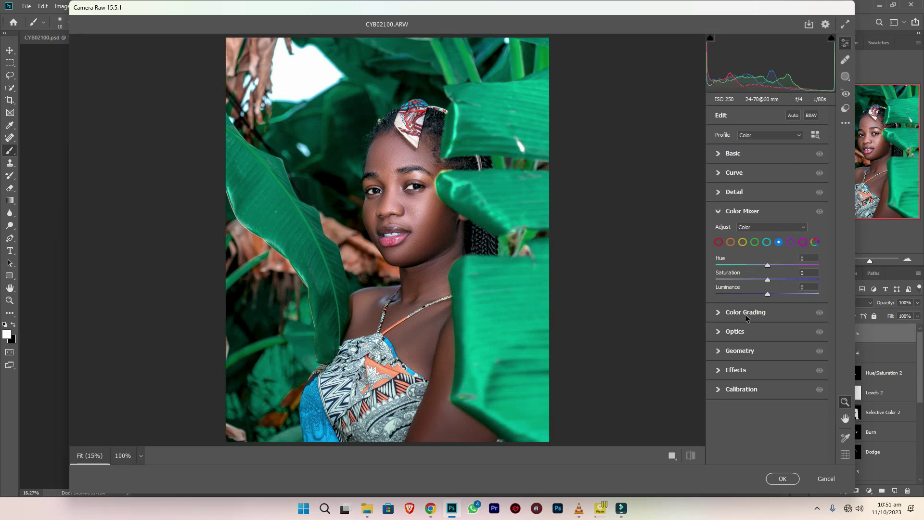
click(741, 352)
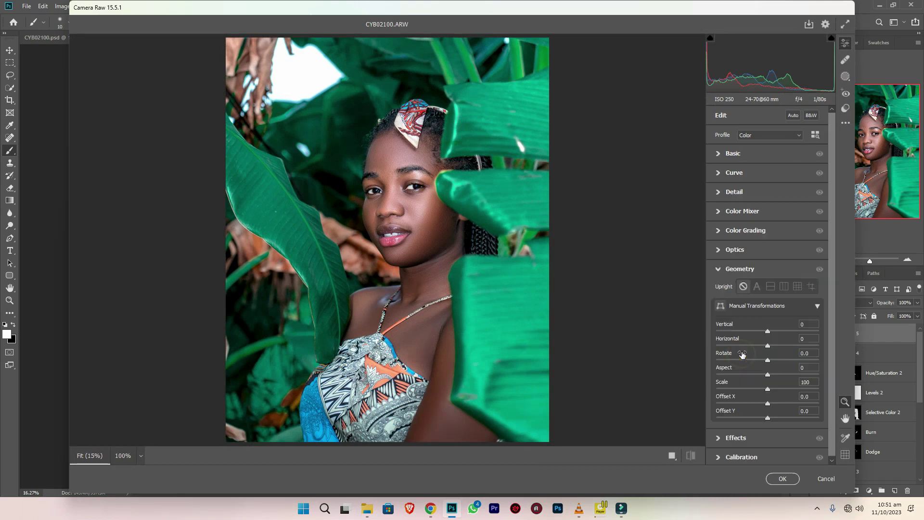
click(743, 255)
drag(767, 294, 705, 291)
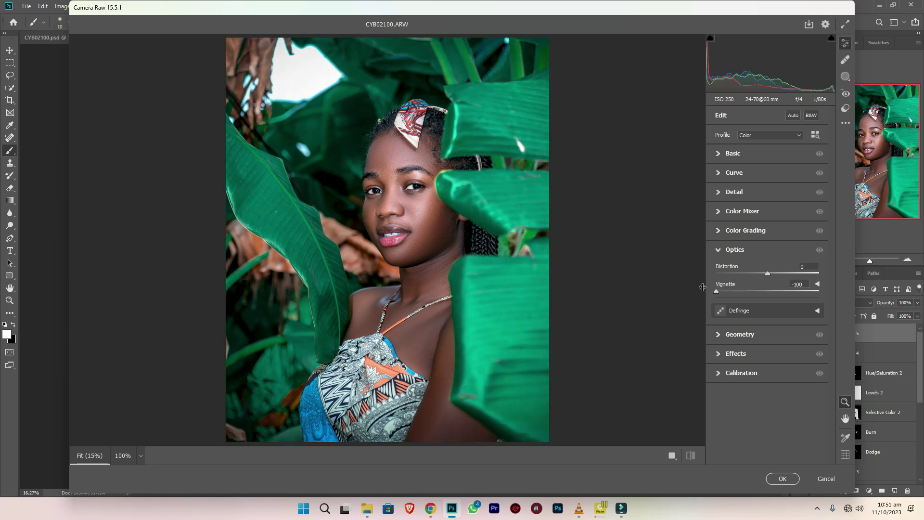
drag(769, 274, 773, 275)
click(809, 266)
text(0)
click(735, 343)
click(736, 437)
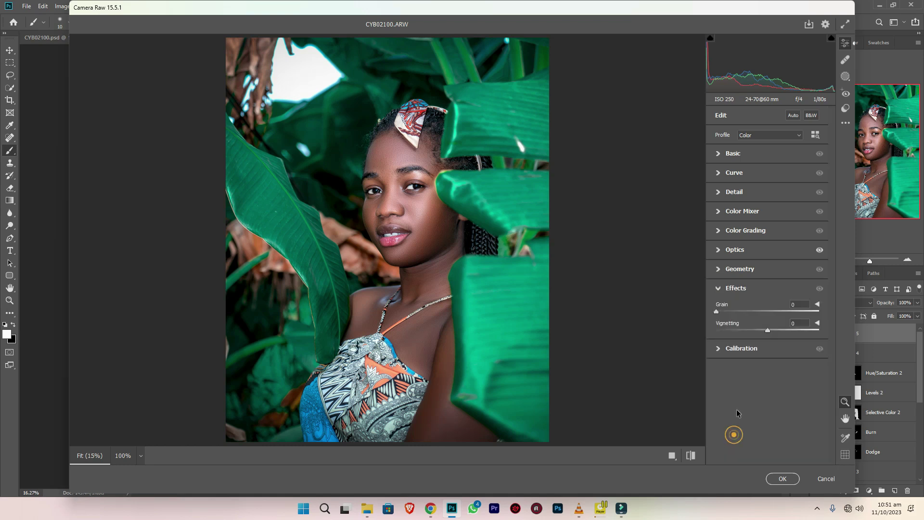
click(732, 352)
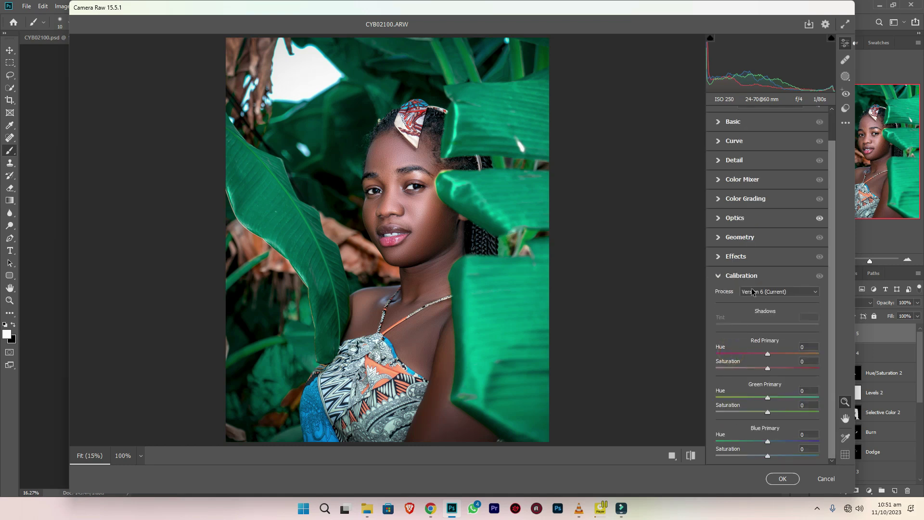
click(736, 218)
click(745, 233)
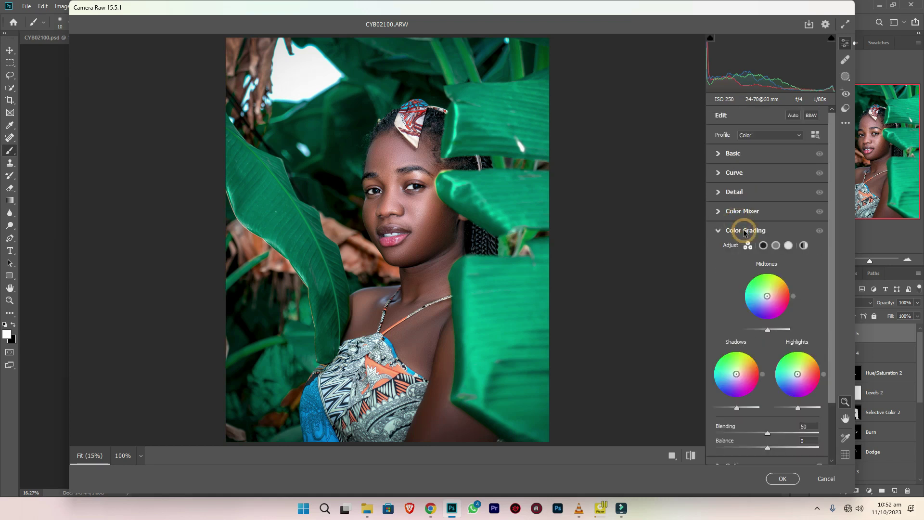
click(743, 212)
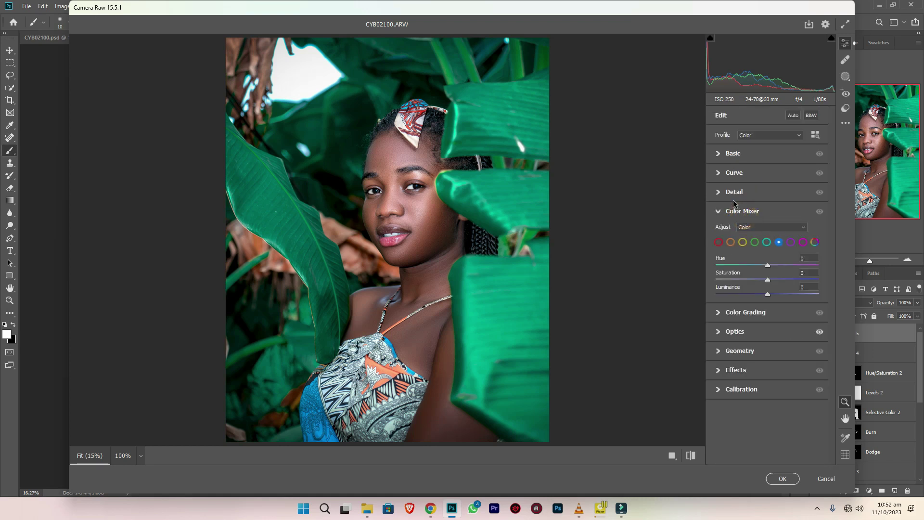
Step: Set noise reduction to 14 and colour noise reduction to 16, checking the face up close, and apply the Camera Raw filter
click(734, 193)
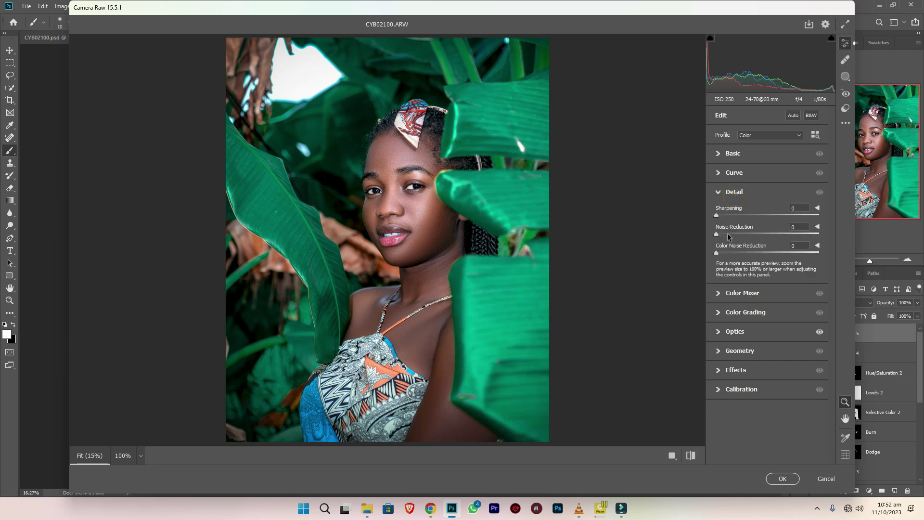
click(422, 208)
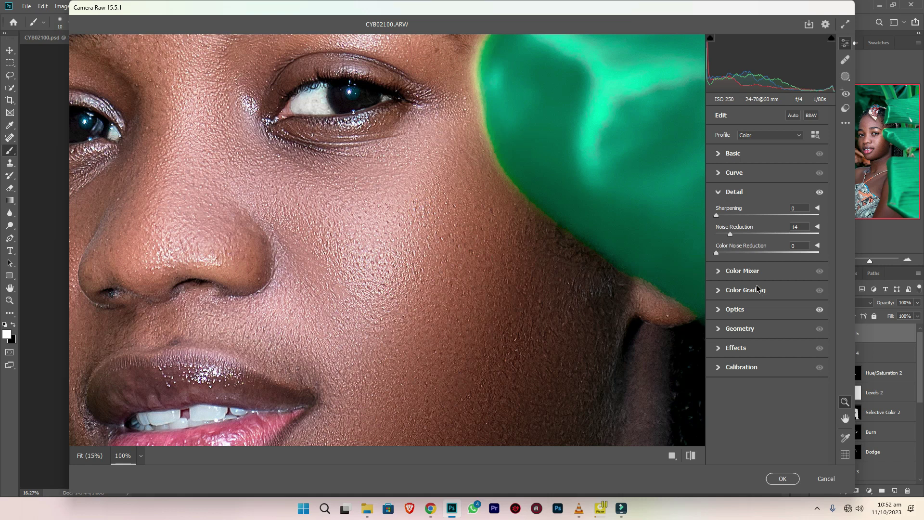
click(326, 242)
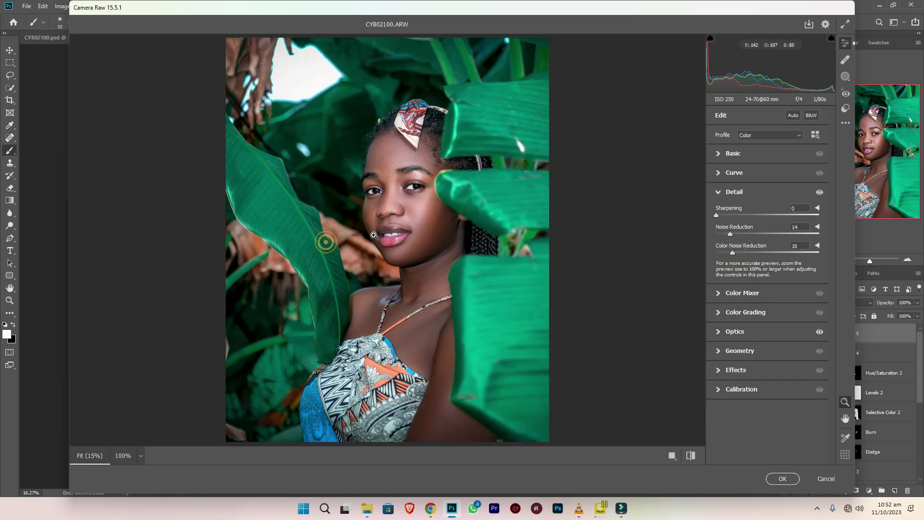
click(732, 154)
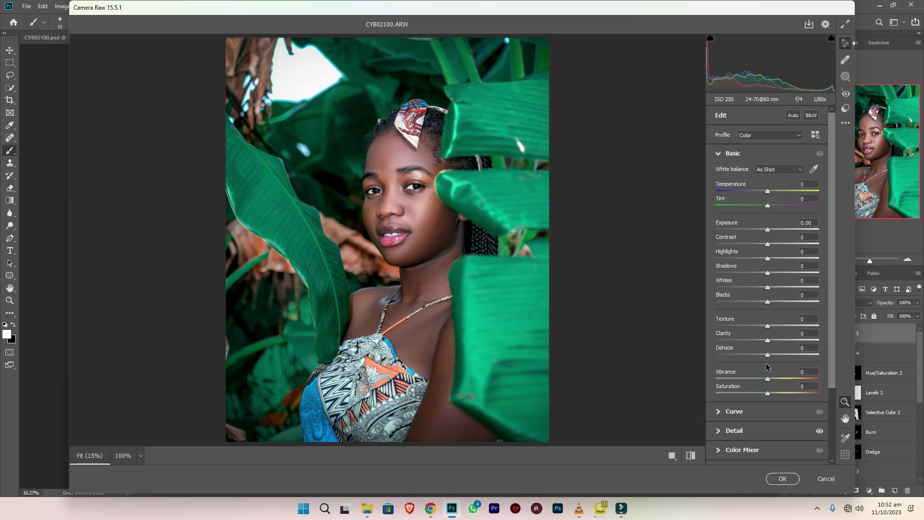
click(779, 479)
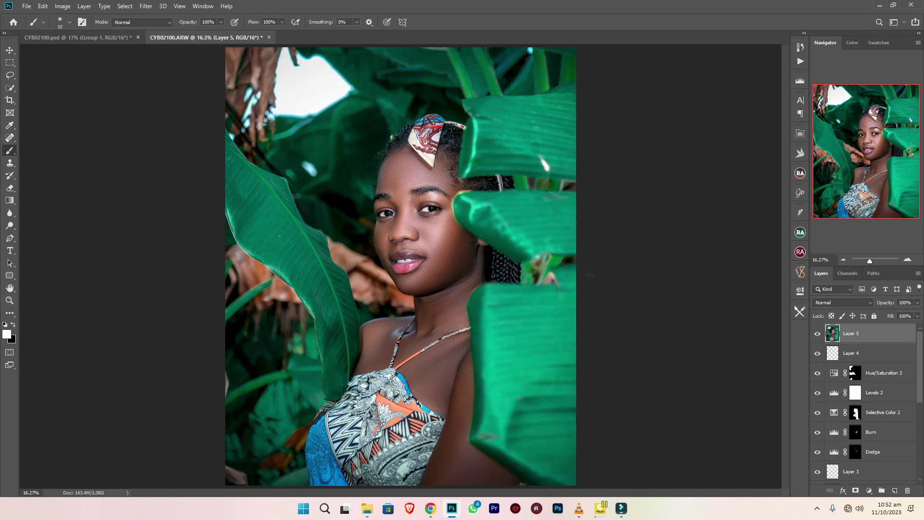
Step: Compare the image with and without the Camera Raw-filtered layer
click(817, 338)
click(817, 339)
click(817, 338)
click(818, 334)
Step: Group all layers above the Background and name the group After
scroll(883, 401, down, 4)
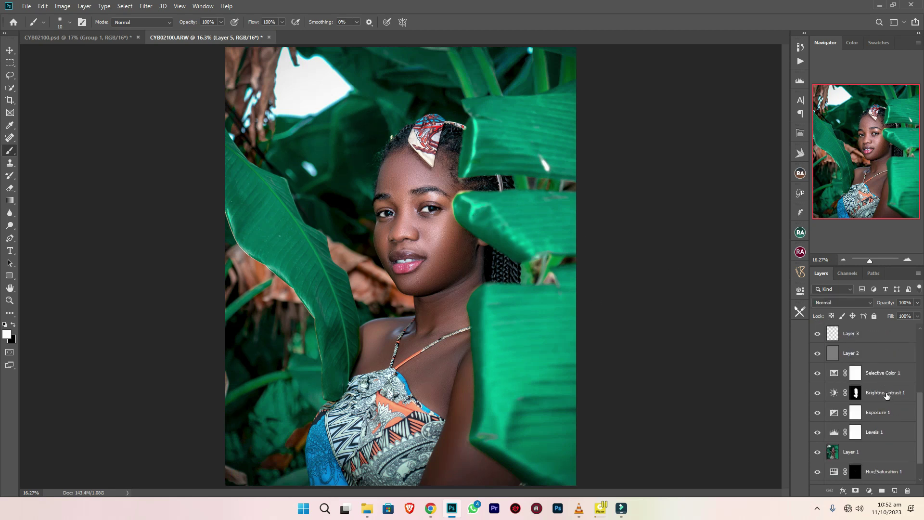
shift+click(882, 463)
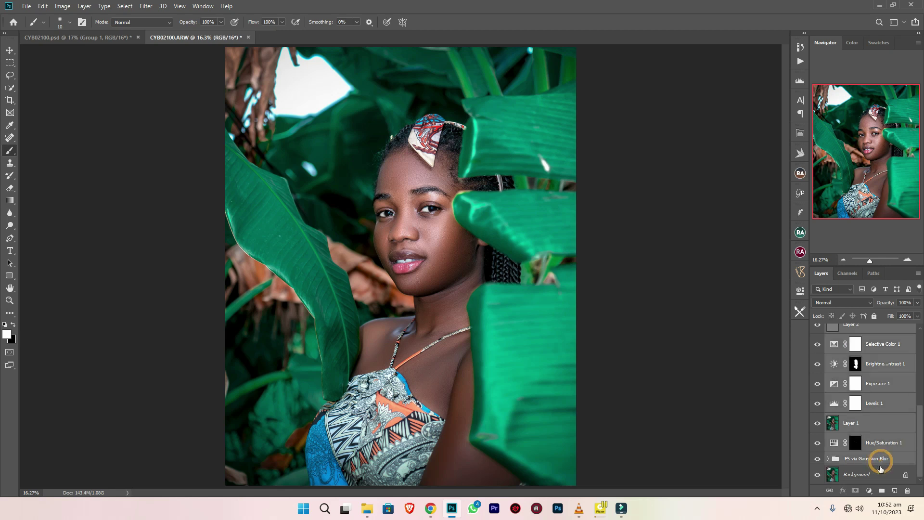
click(880, 491)
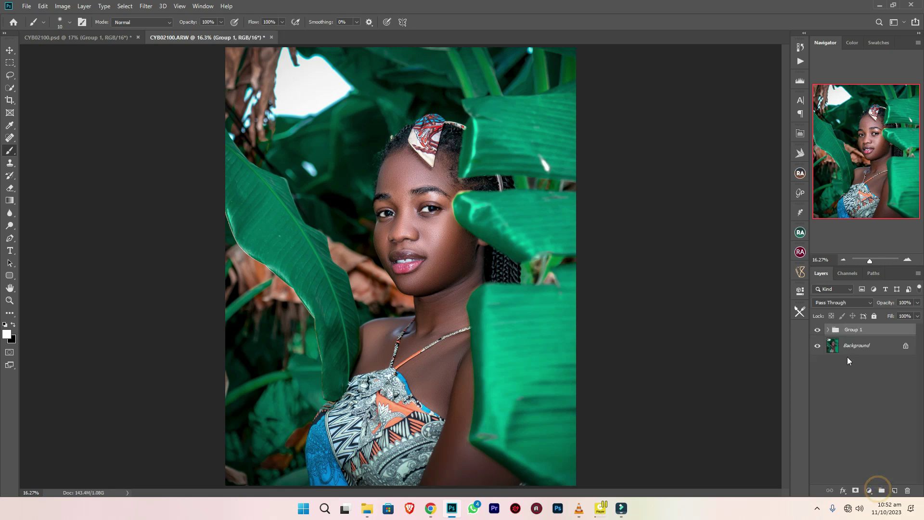
double_click(851, 330)
text(After)
key(Return)
Step: Compare the original photo with the finished retouch by toggling the visibility of the After group
click(818, 330)
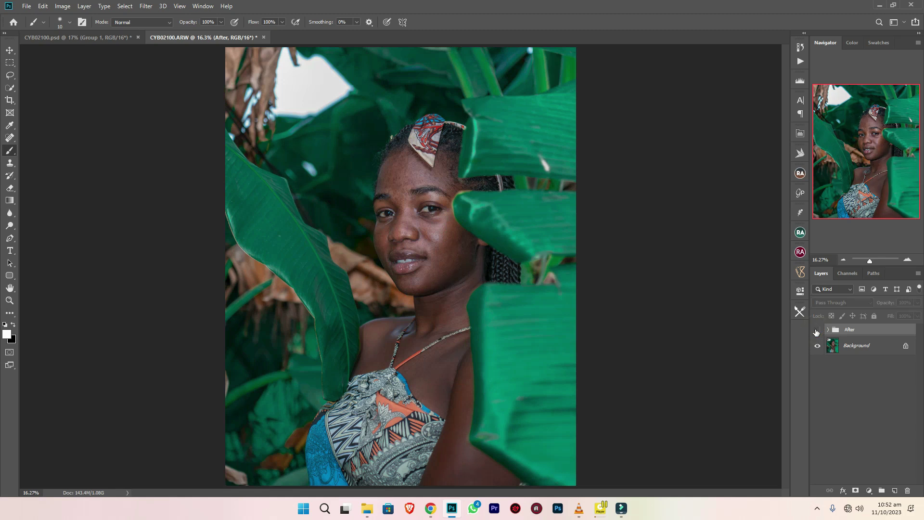
click(817, 330)
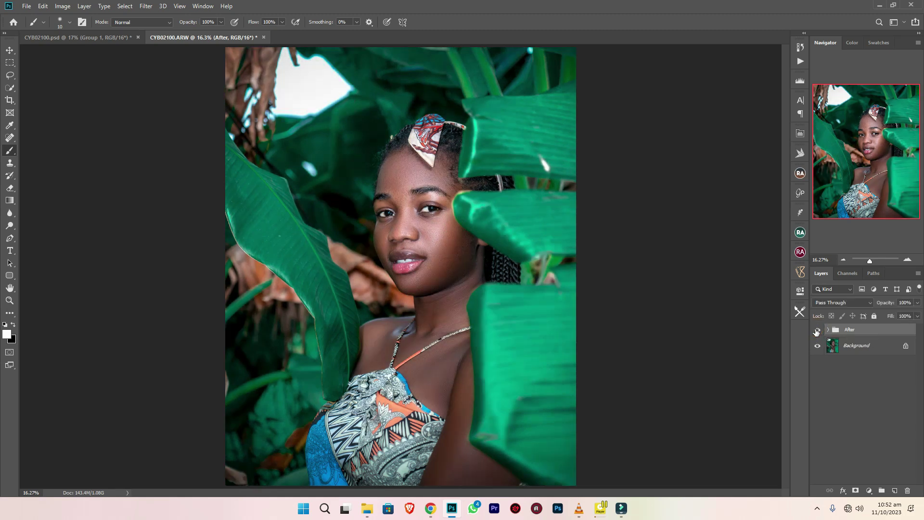
click(817, 330)
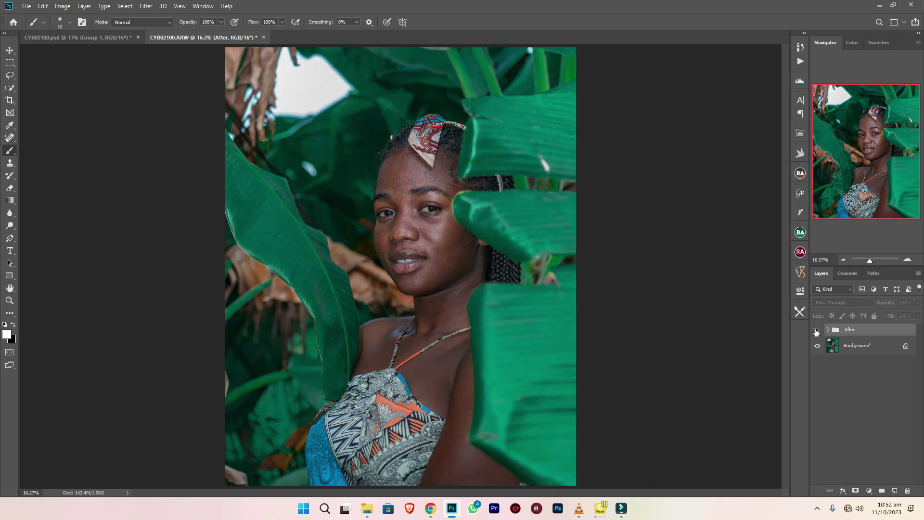
click(817, 330)
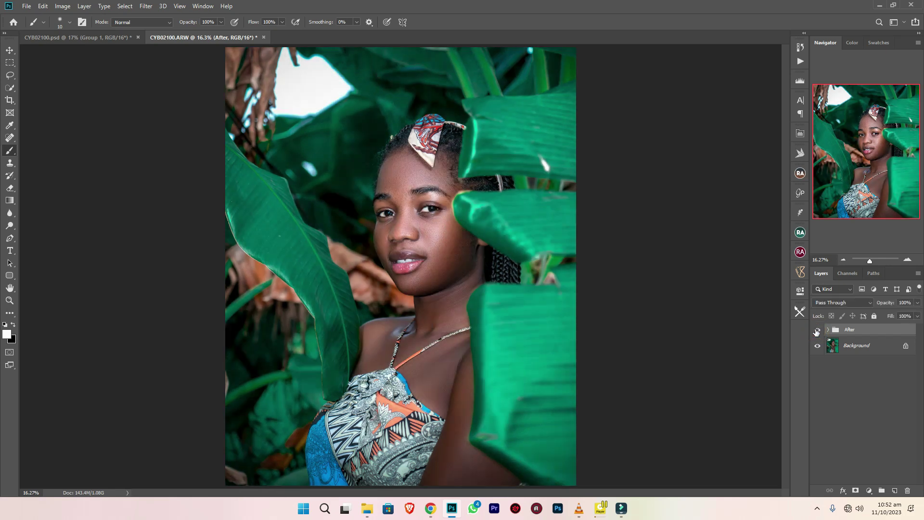